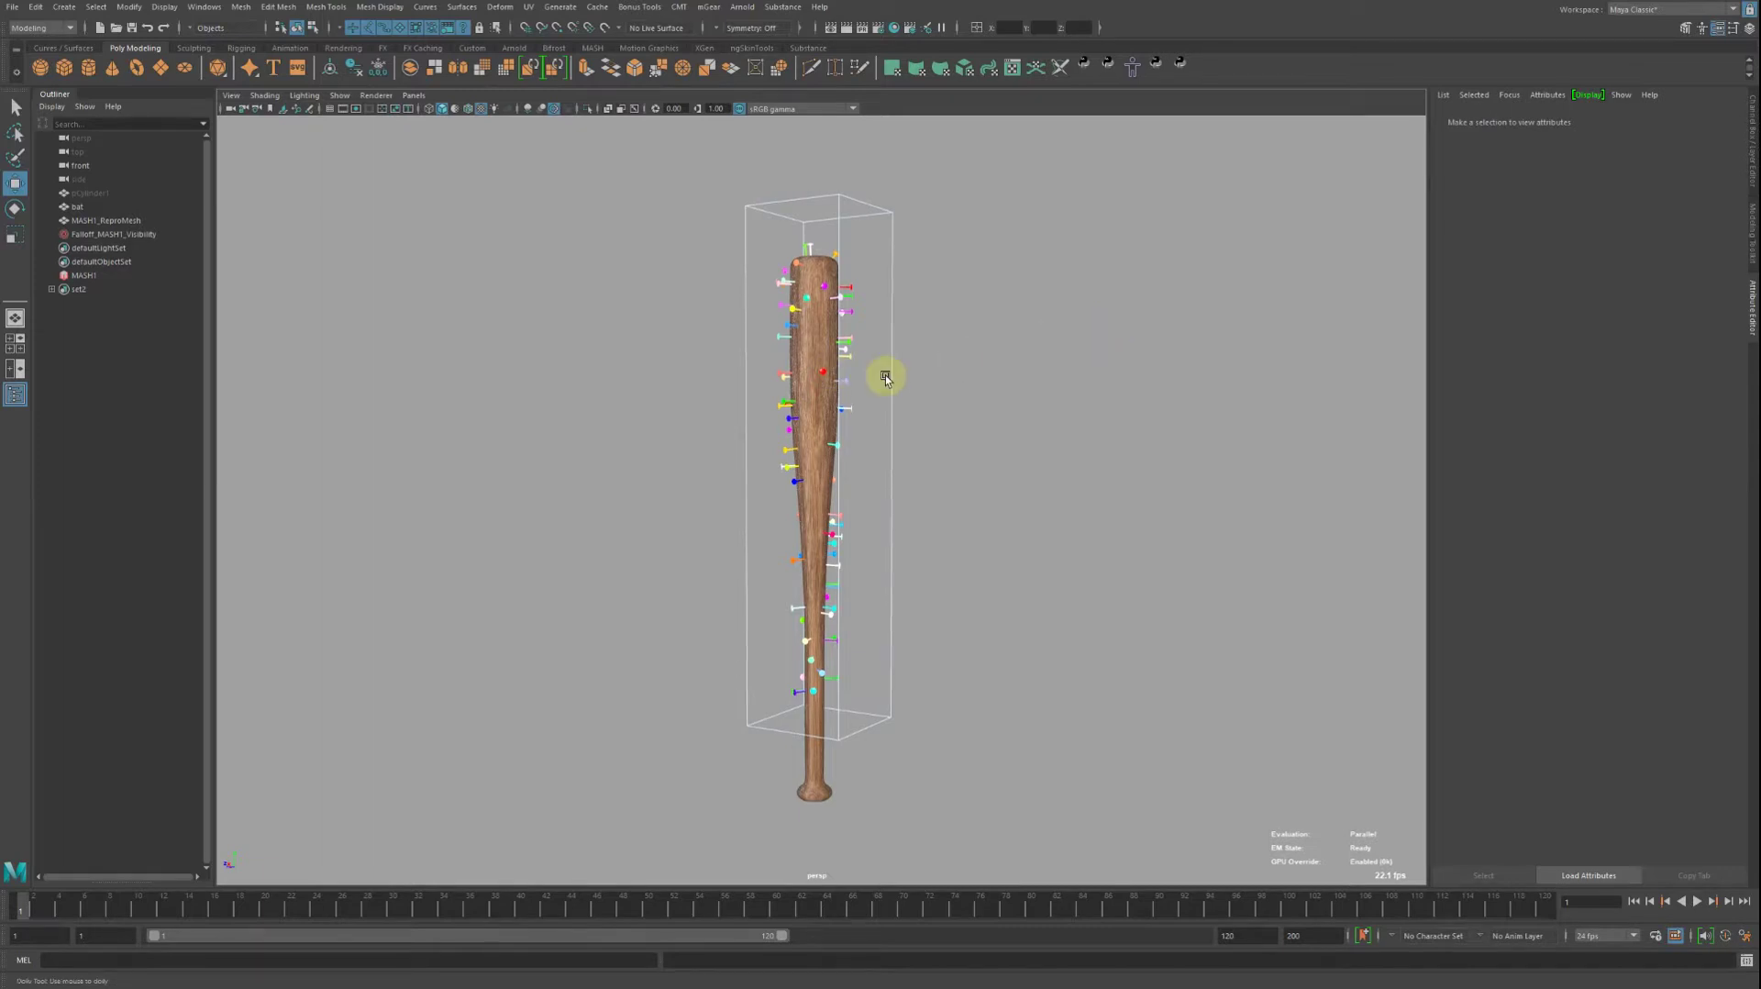
Orbit and zoom around the nailed bat to view it from several angles.
mouse_move(885, 377)
left_mouse_down("alt")
mouse_move(973, 376)
mouse_move(773, 382)
left_mouse_up("alt")
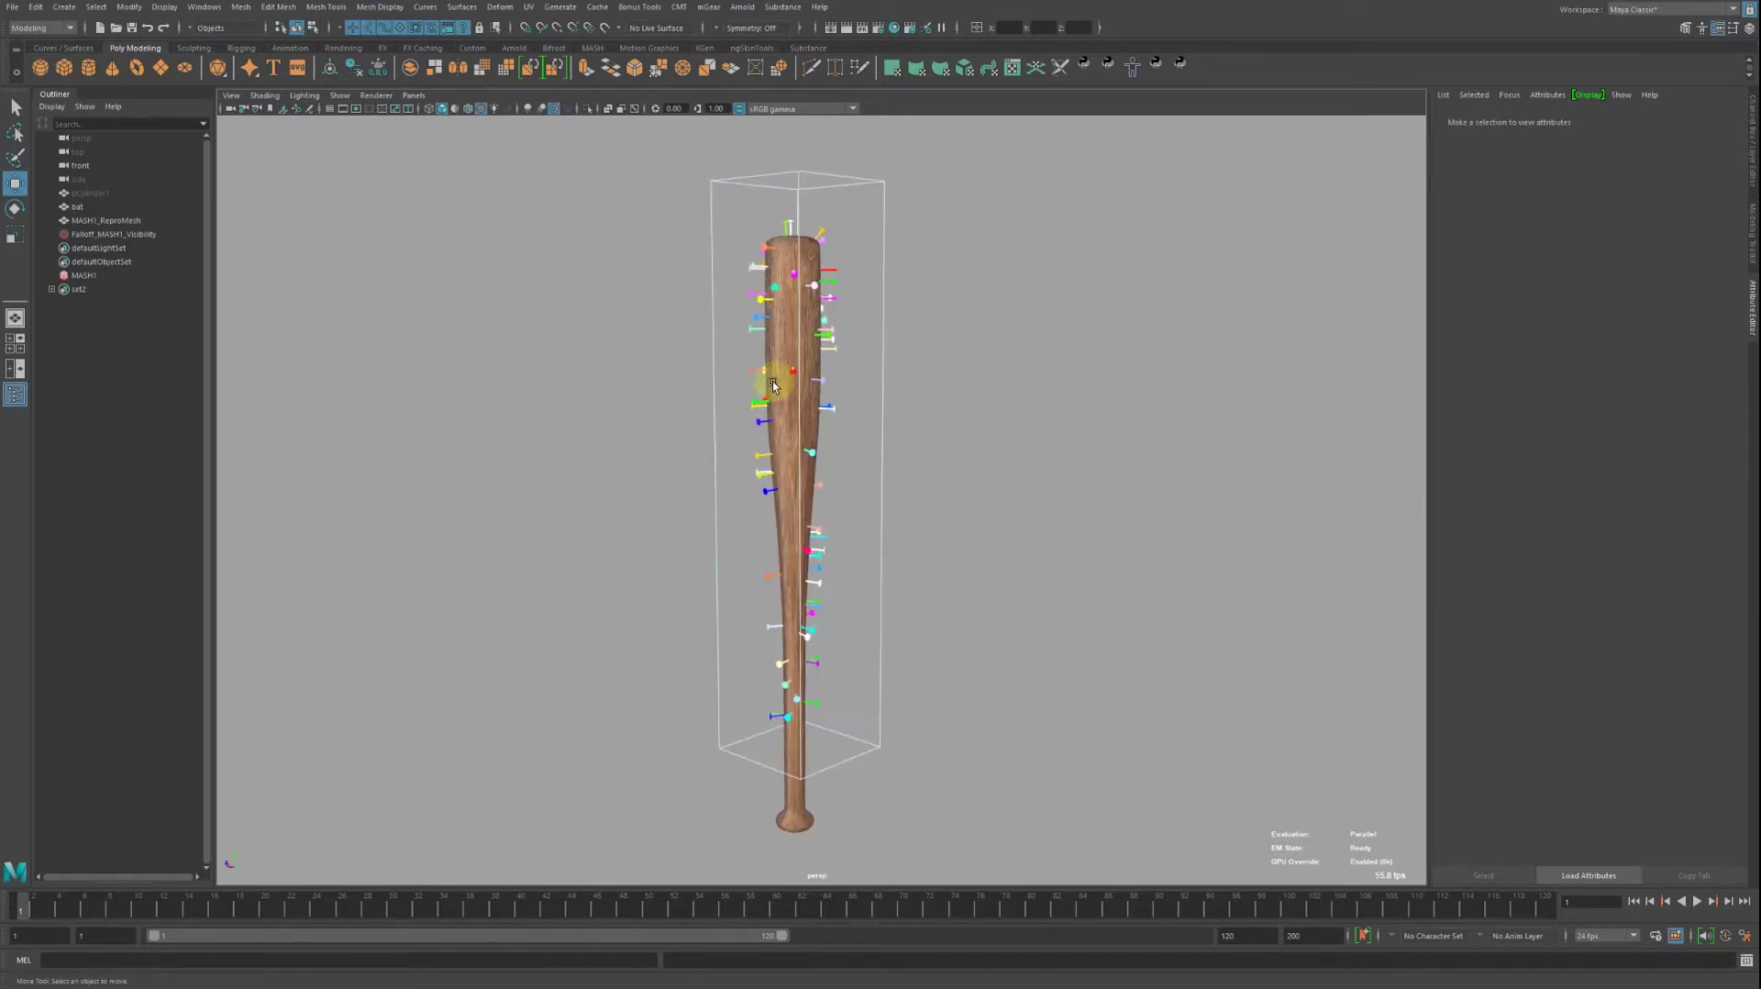
right_click_drag(773, 381, 901, 501, "alt")
mouse_move(902, 504)
left_mouse_down("alt")
mouse_move(921, 540)
mouse_move(932, 512)
mouse_move(1005, 527)
left_mouse_up("alt")
right_click_drag(1004, 526, 731, 566, "alt")
mouse_move(732, 566)
left_mouse_down("alt")
mouse_move(759, 477)
mouse_move(841, 491)
mouse_move(676, 498)
mouse_move(719, 531)
mouse_move(783, 534)
left_mouse_up("alt")
right_click_drag(783, 534, 1079, 648, "alt")
mouse_move(1080, 648)
left_mouse_down("alt")
mouse_move(853, 582)
mouse_move(786, 590)
mouse_move(807, 559)
mouse_move(865, 578)
mouse_move(673, 503)
mouse_move(774, 476)
mouse_move(707, 476)
mouse_move(803, 555)
mouse_move(808, 451)
mouse_move(834, 504)
mouse_move(881, 433)
mouse_move(806, 443)
mouse_move(860, 455)
left_mouse_up("alt")
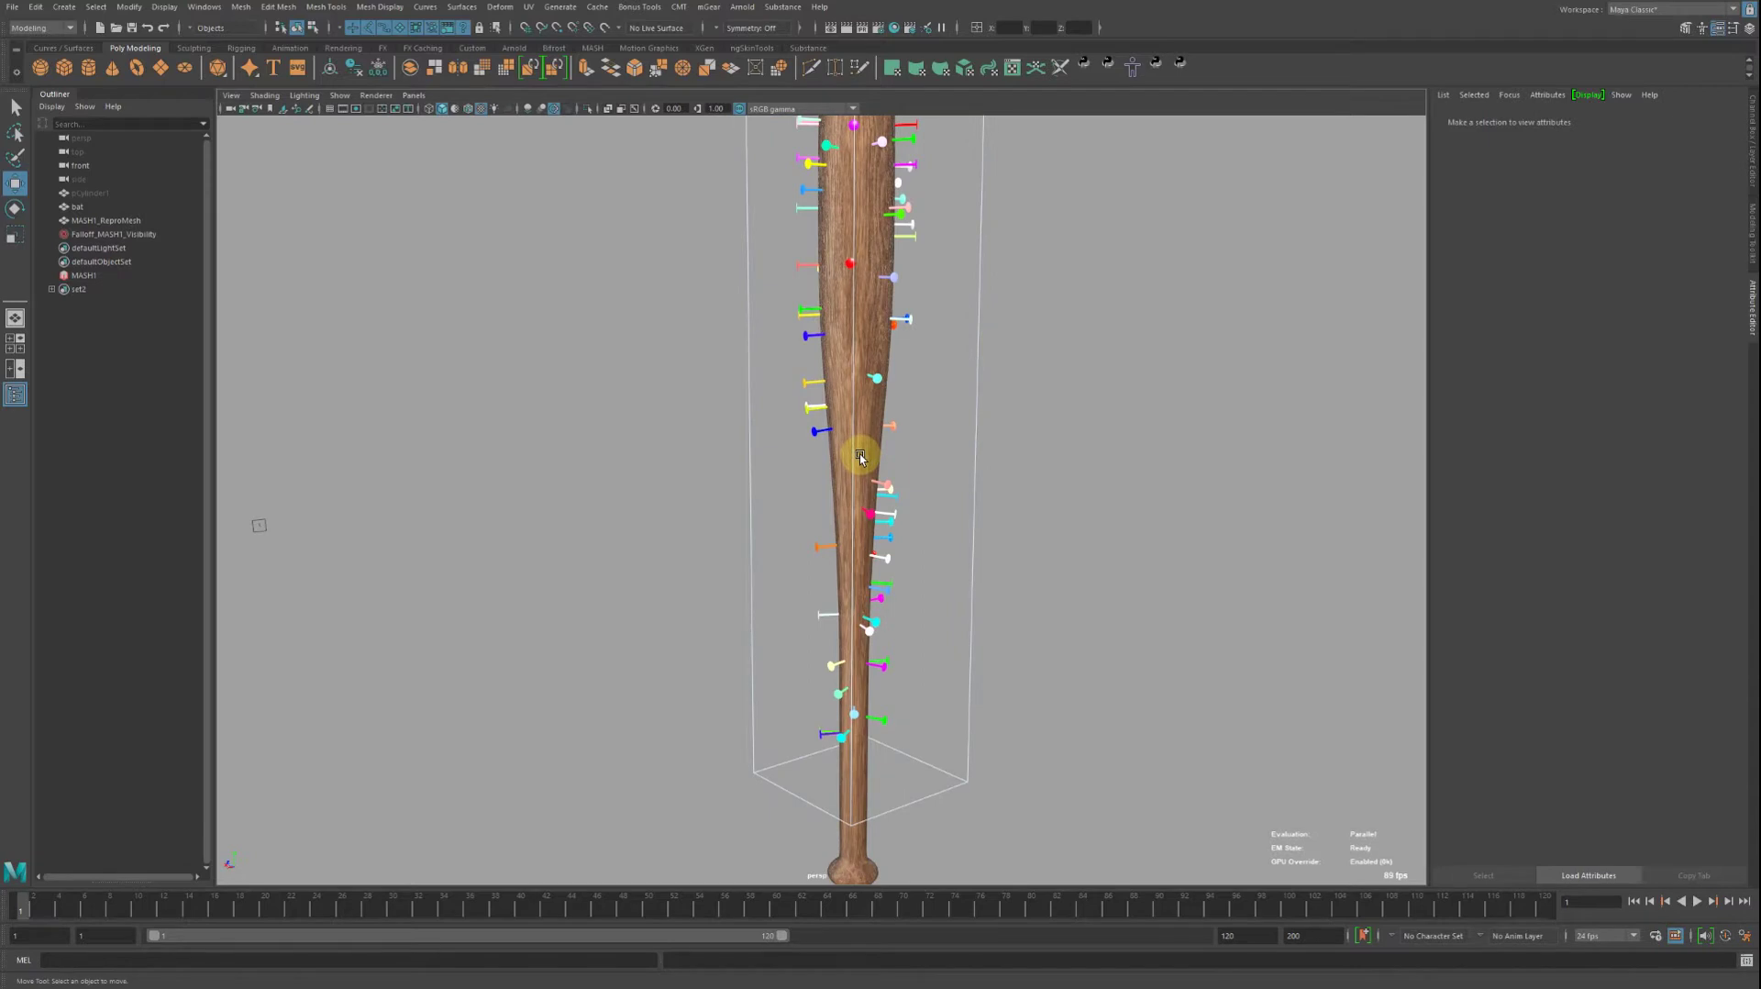
left_click_drag(860, 456, 911, 493, "alt")
Select the Falloff_MASH1_Visibility box beside the bat.
scroll(911, 492, "up", 2)
scroll(829, 636, "up", 3)
scroll(829, 598, "up", 3)
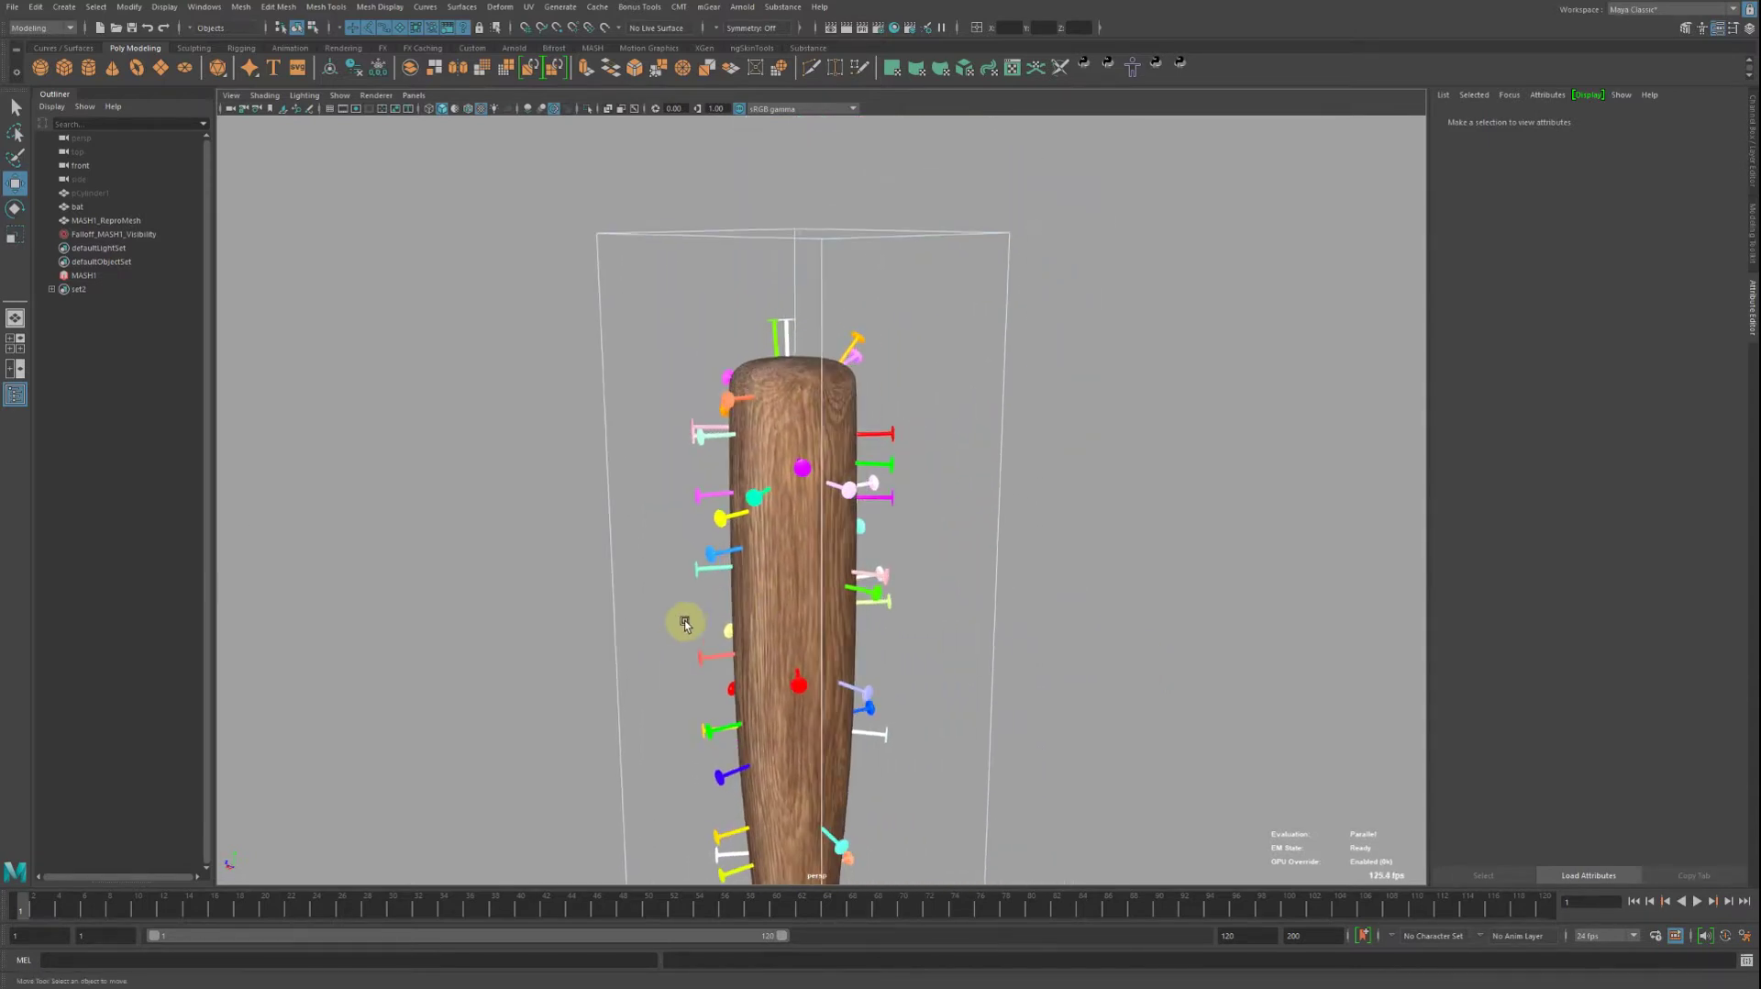
scroll(685, 620, "up", 3)
mouse_move(909, 649)
left_mouse_down("alt")
mouse_move(861, 645)
mouse_move(927, 636)
left_mouse_up("alt")
scroll(927, 636, "down", 5)
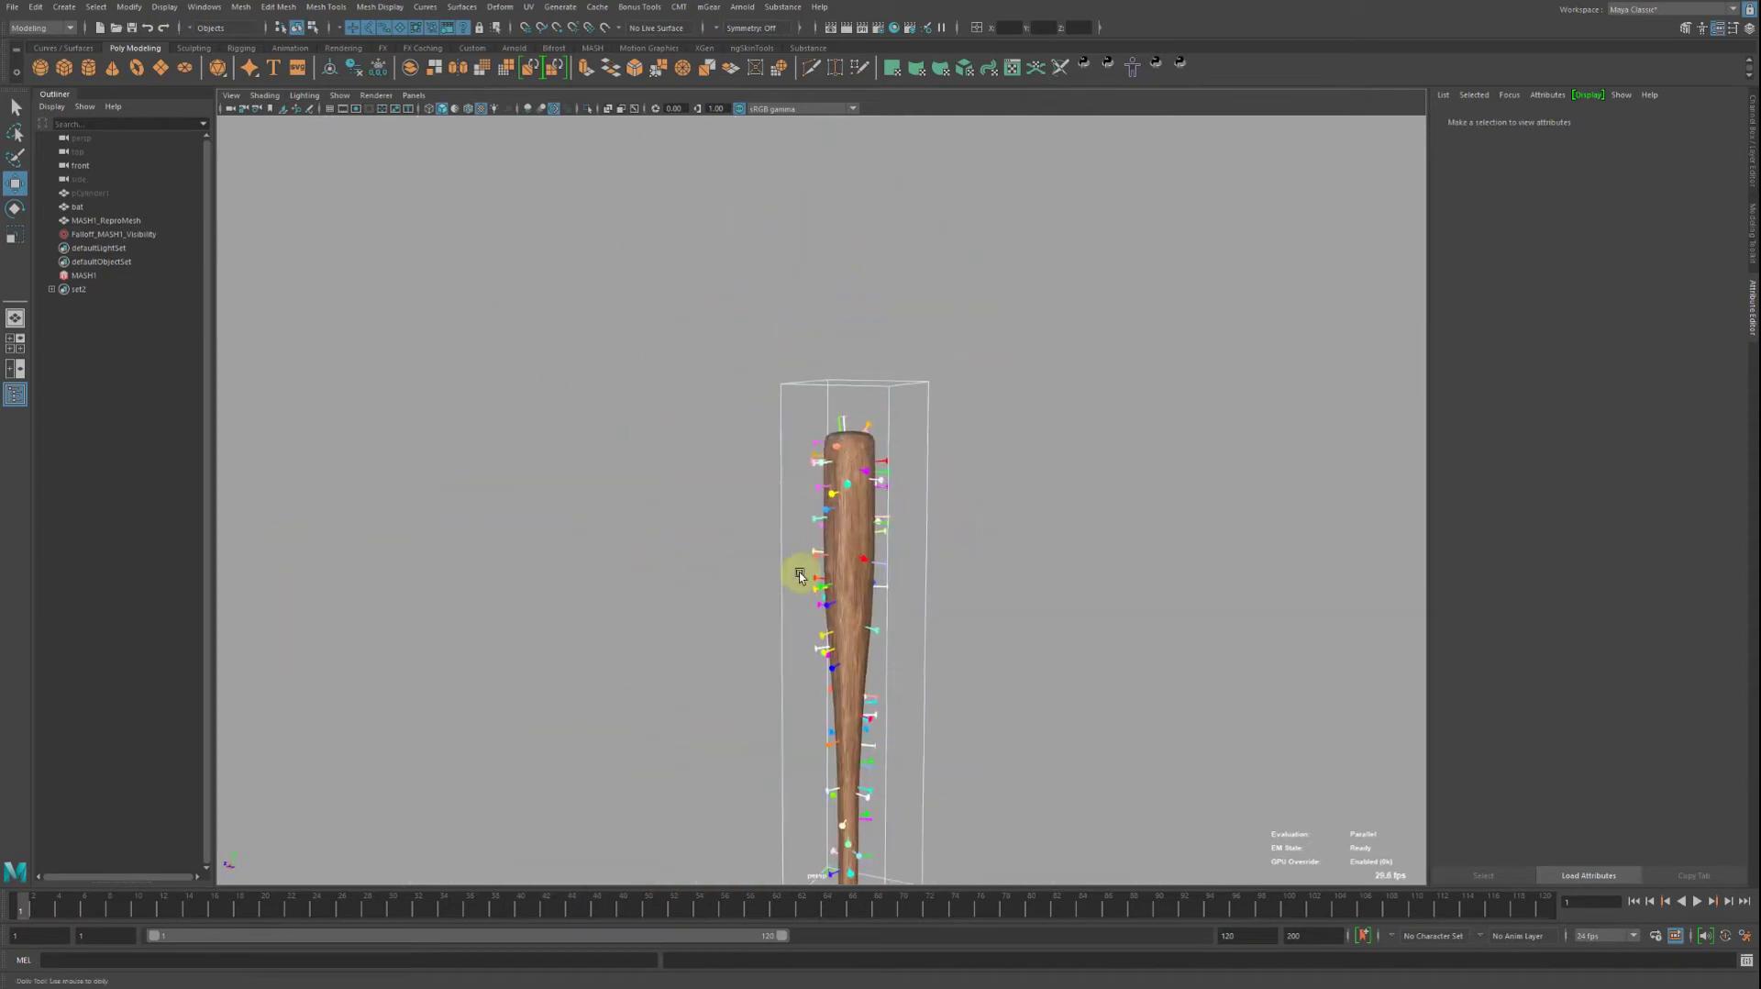
scroll(801, 569, "down", 2)
left_click_drag(709, 534, 861, 475, "alt")
left_click(862, 476)
mouse_move(998, 444)
left_mouse_down("alt")
mouse_move(936, 514)
mouse_move(898, 447)
mouse_move(915, 489)
mouse_move(838, 479)
mouse_move(824, 887)
mouse_move(845, 471)
mouse_move(853, 504)
mouse_move(770, 443)
mouse_move(1223, 498)
mouse_move(889, 451)
mouse_move(937, 479)
mouse_move(951, 455)
mouse_move(834, 480)
mouse_move(1100, 518)
mouse_move(959, 539)
mouse_move(1006, 539)
mouse_move(699, 399)
mouse_move(712, 688)
mouse_move(759, 464)
mouse_move(842, 458)
left_mouse_up("alt")
Rotate the falloff box so it stands upright.
key("e")
key("w")
key("e")
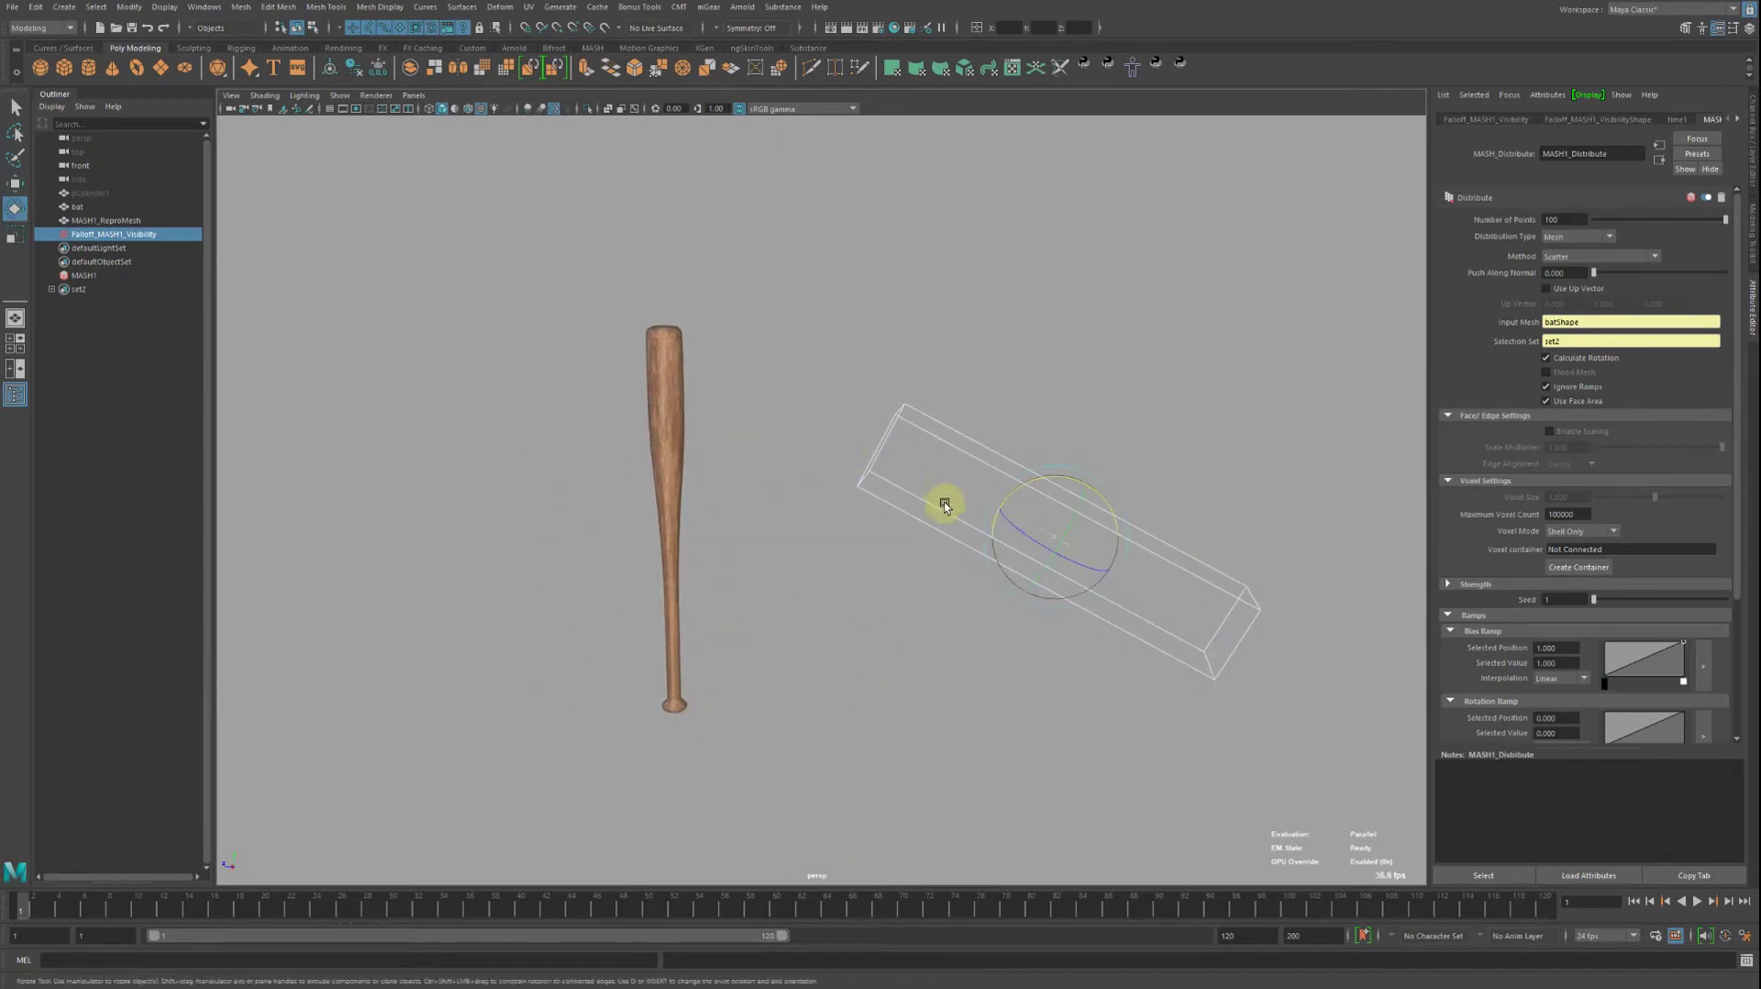
left_click_drag(1017, 488, 1087, 476)
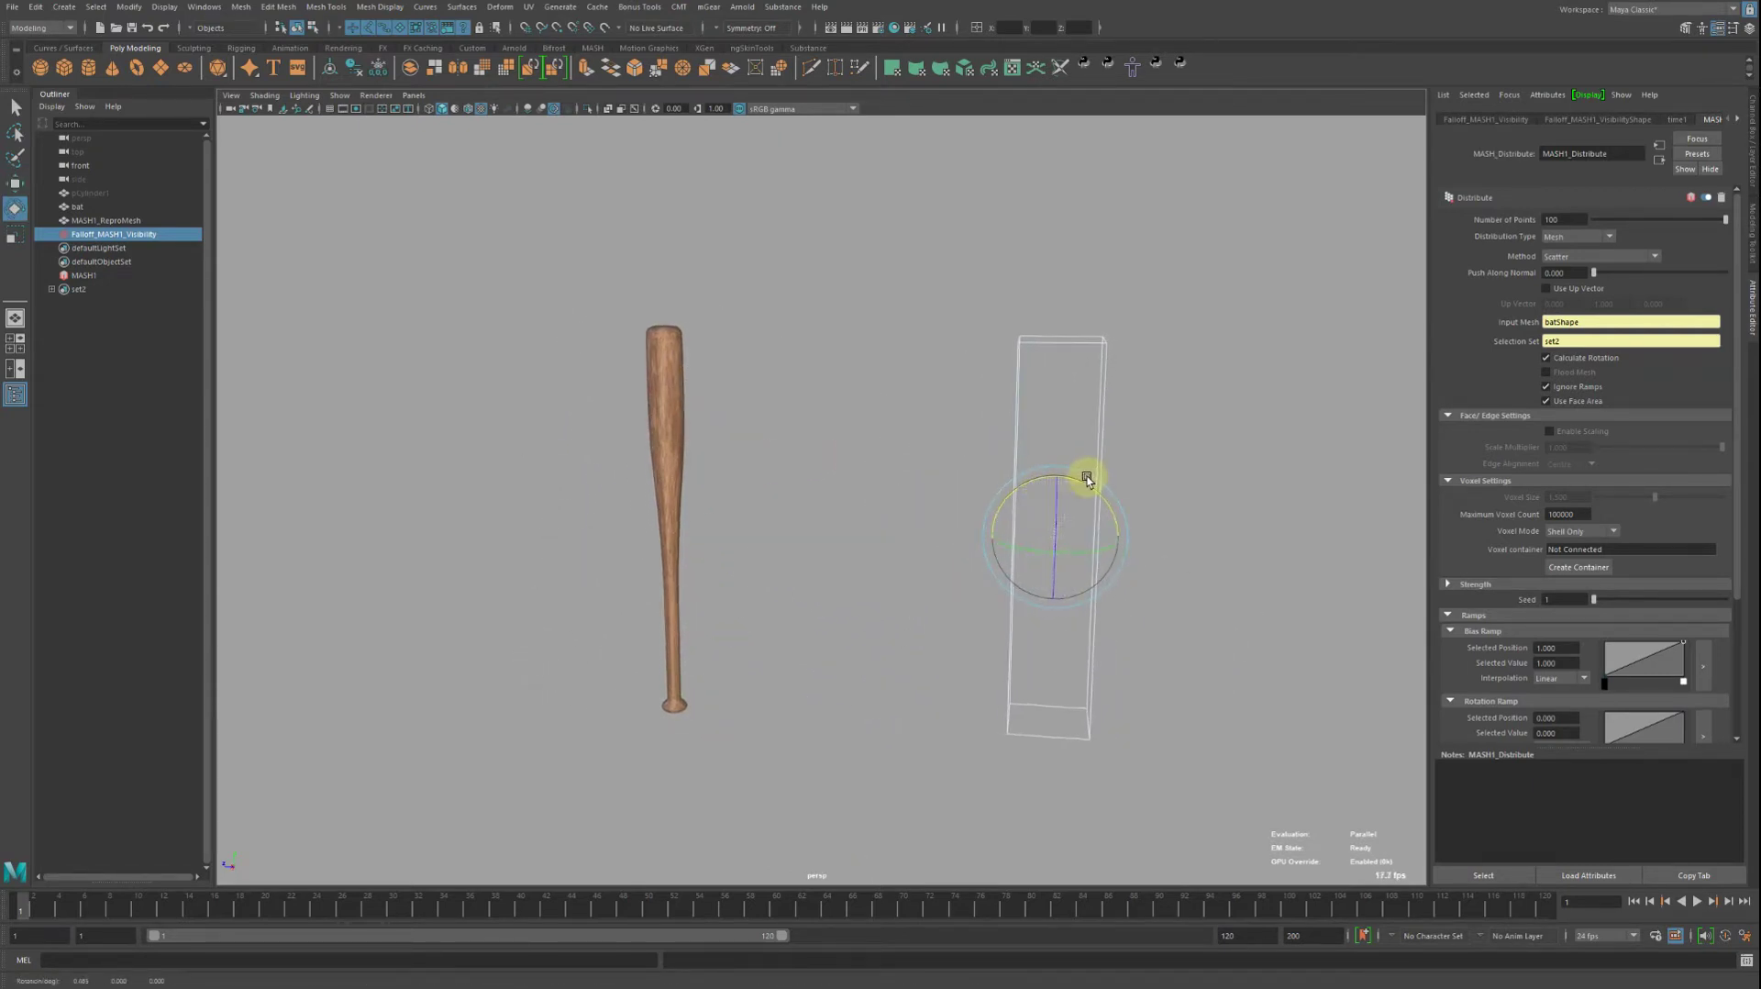
Move the falloff box onto the bat and scale it taller to enclose it.
key("w")
left_click_drag(993, 542, 765, 503)
middle_click_drag(766, 503, 868, 501, "alt")
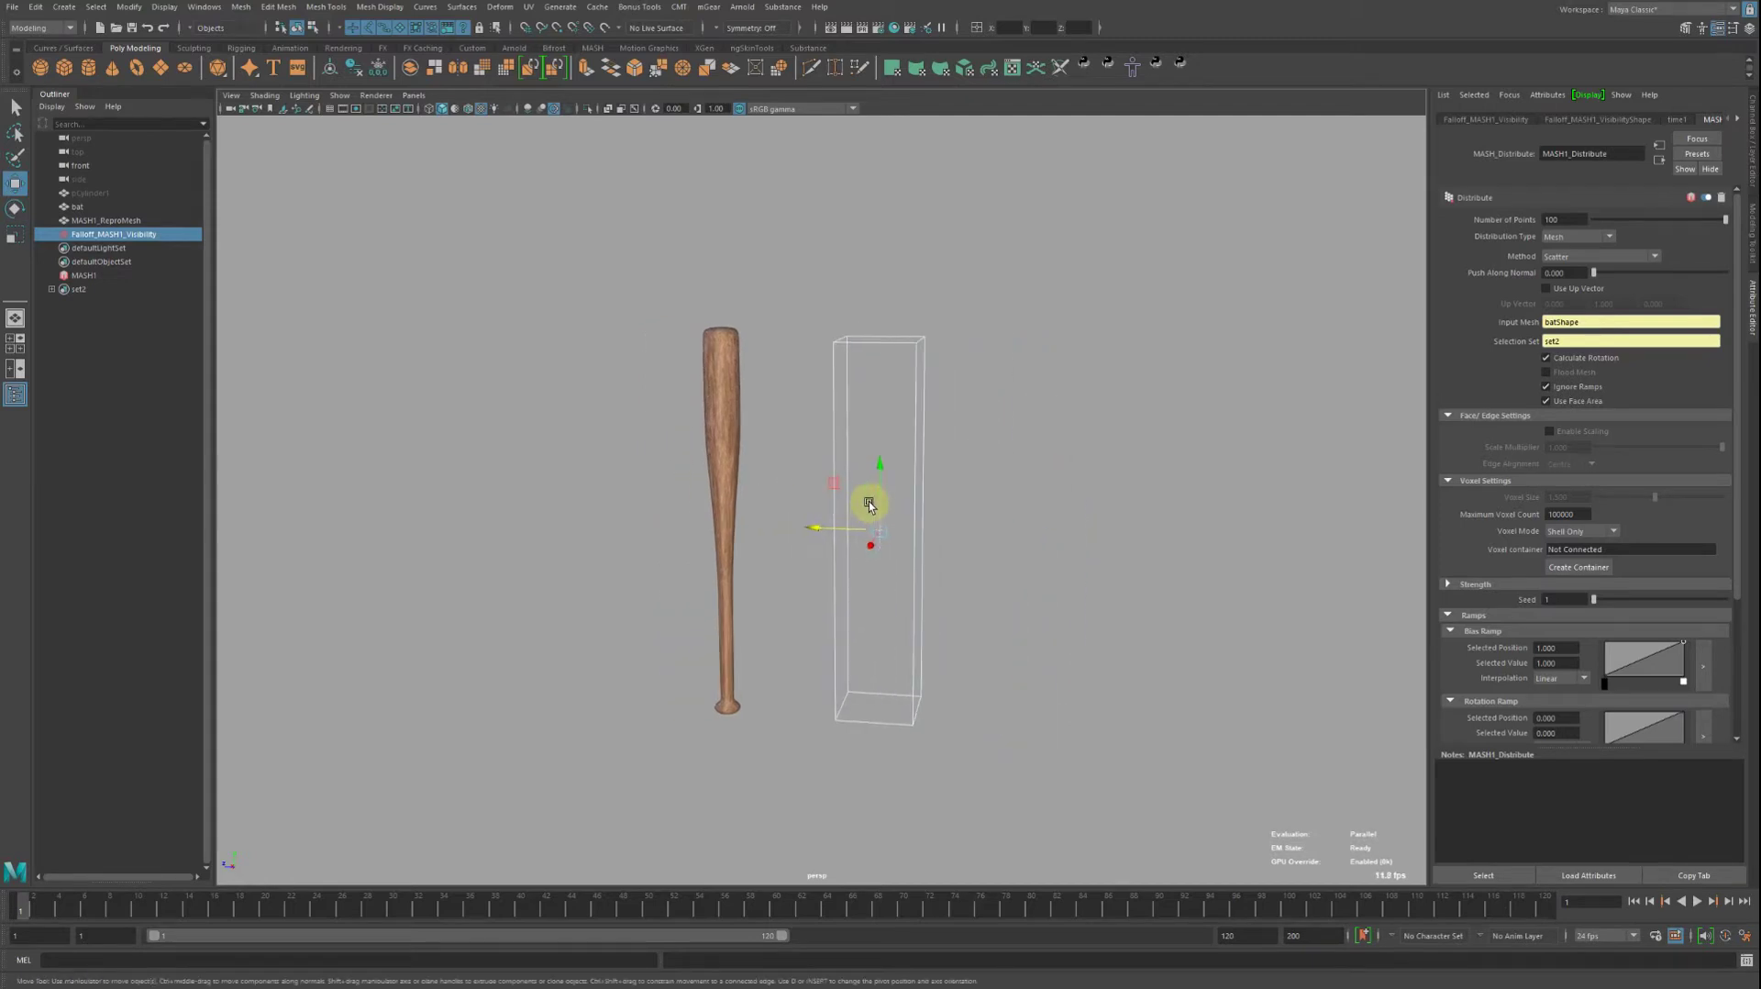
mouse_move(832, 529)
left_mouse_down()
mouse_move(668, 514)
mouse_move(741, 449)
mouse_move(737, 519)
mouse_move(728, 454)
mouse_move(752, 337)
mouse_move(884, 300)
mouse_move(888, 511)
mouse_move(850, 479)
mouse_move(839, 557)
mouse_move(785, 393)
mouse_move(786, 728)
mouse_move(798, 432)
mouse_move(793, 498)
mouse_move(978, 431)
mouse_move(916, 459)
mouse_move(924, 498)
left_mouse_up()
key("r")
key("w")
Lower the MASH Number of Points to reduce the nails on the bat.
right_click_drag(924, 498, 1272, 472, "alt")
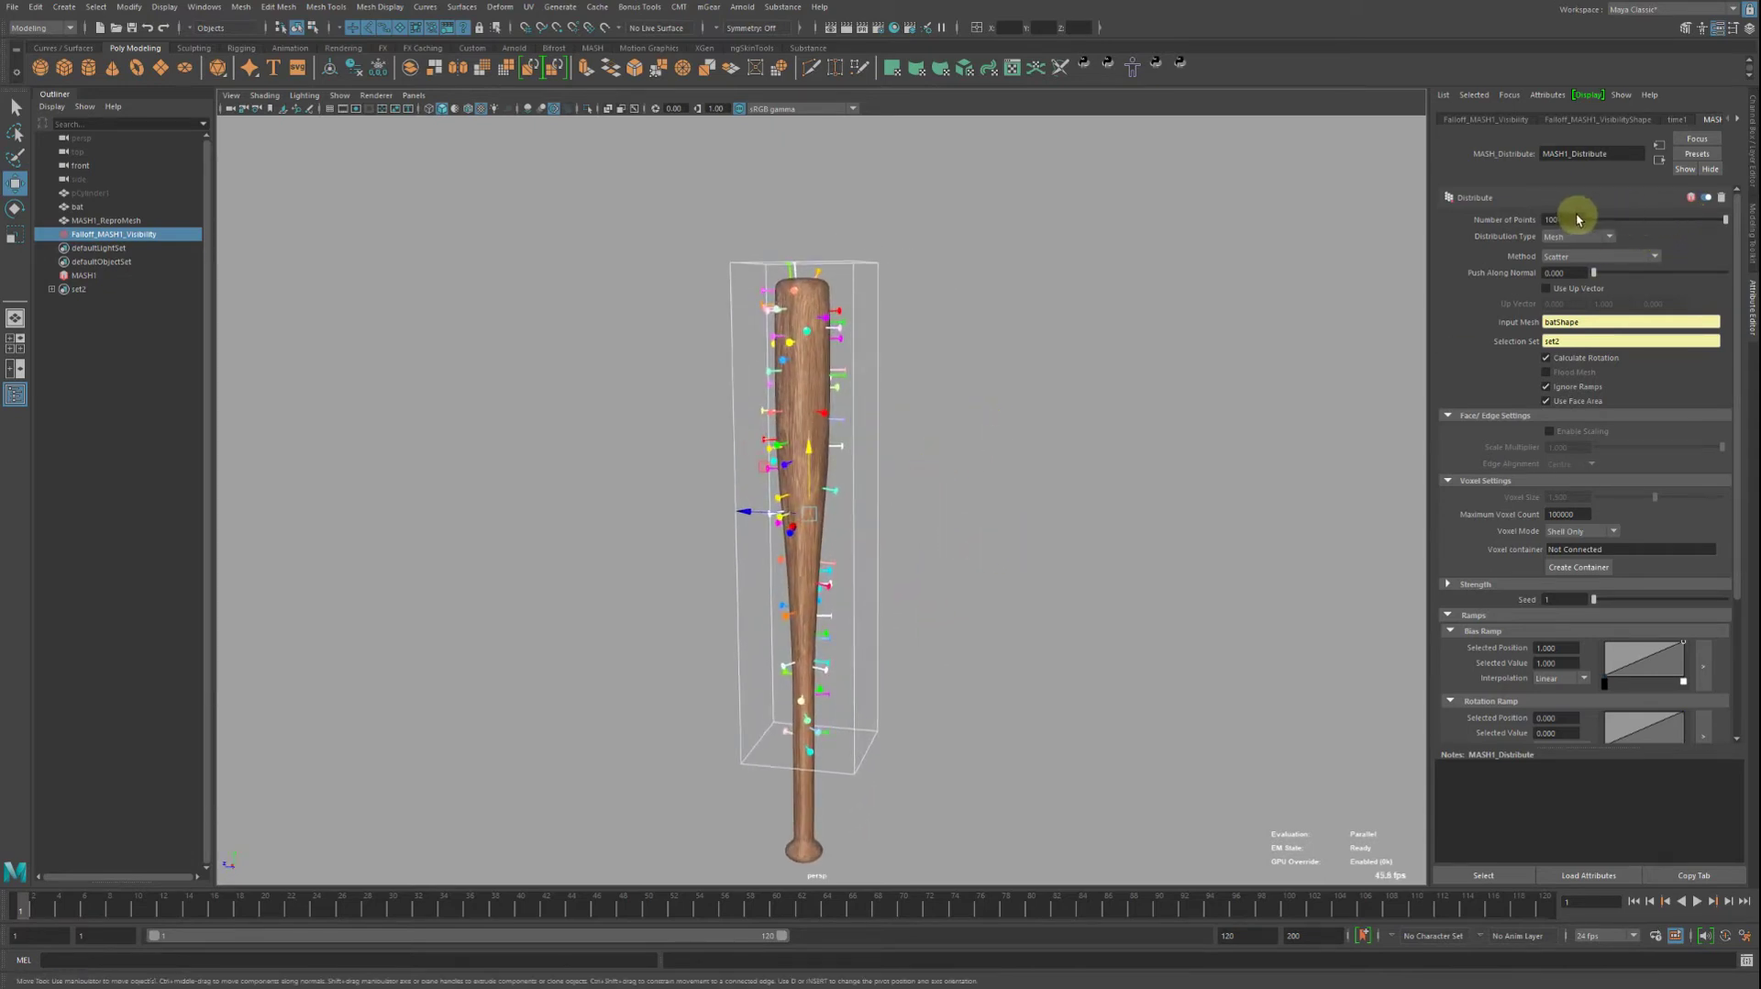
left_click(1618, 220)
mouse_move(1615, 221)
left_mouse_down()
mouse_move(1742, 220)
mouse_move(1627, 221)
mouse_move(1679, 220)
mouse_move(1565, 278)
mouse_move(1596, 266)
left_mouse_up()
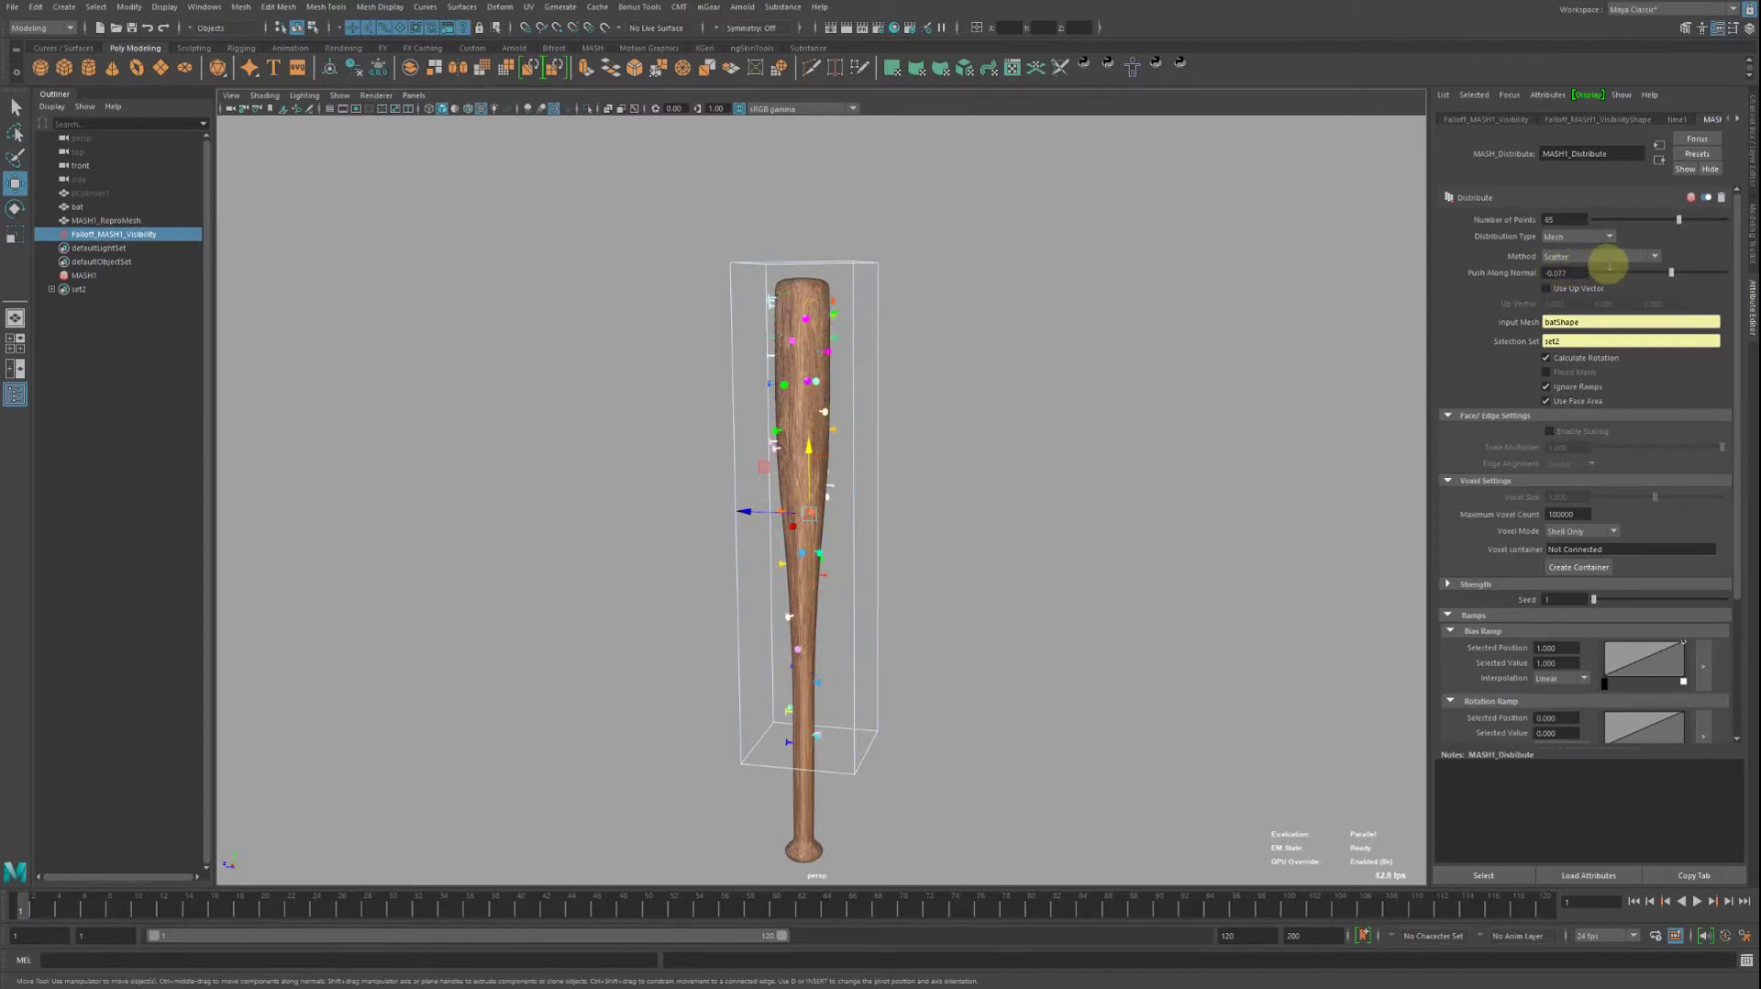
mouse_move(961, 360)
left_mouse_down("alt")
mouse_move(984, 355)
mouse_move(349, 271)
left_mouse_up("alt")
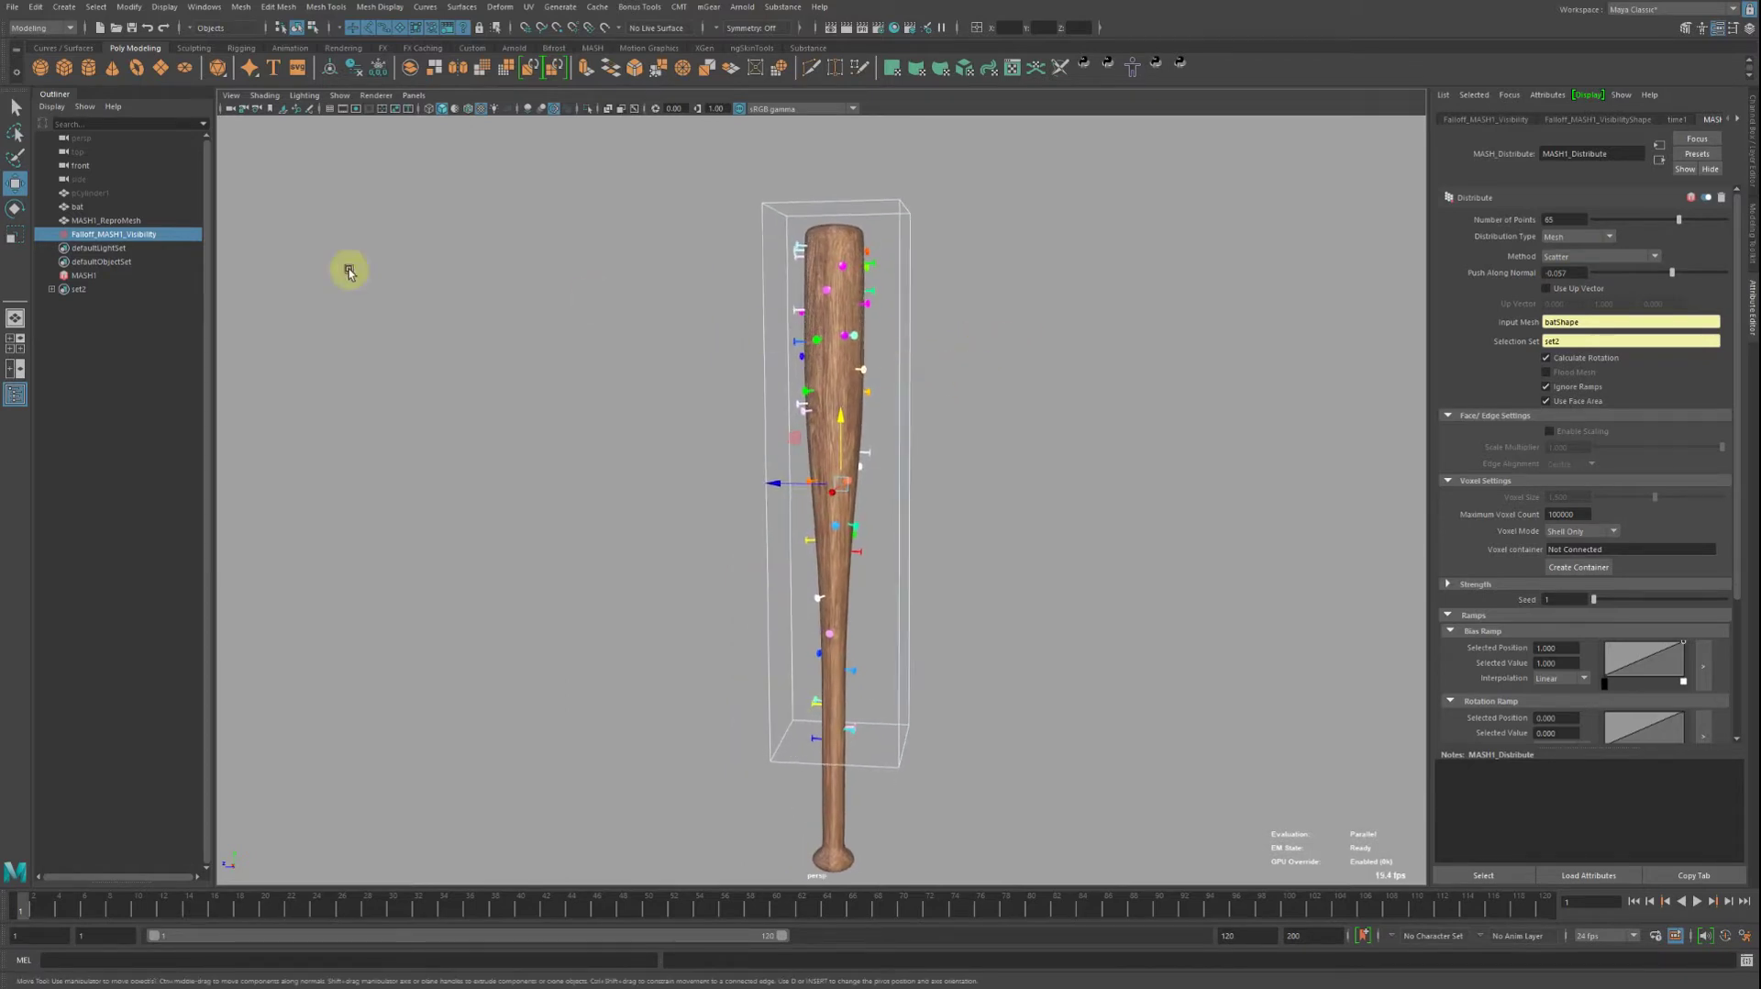
Delete MASH1_ReproMesh, Falloff_MASH1_Visibility, MASH1 and set2 from the Outliner.
left_click(82, 237)
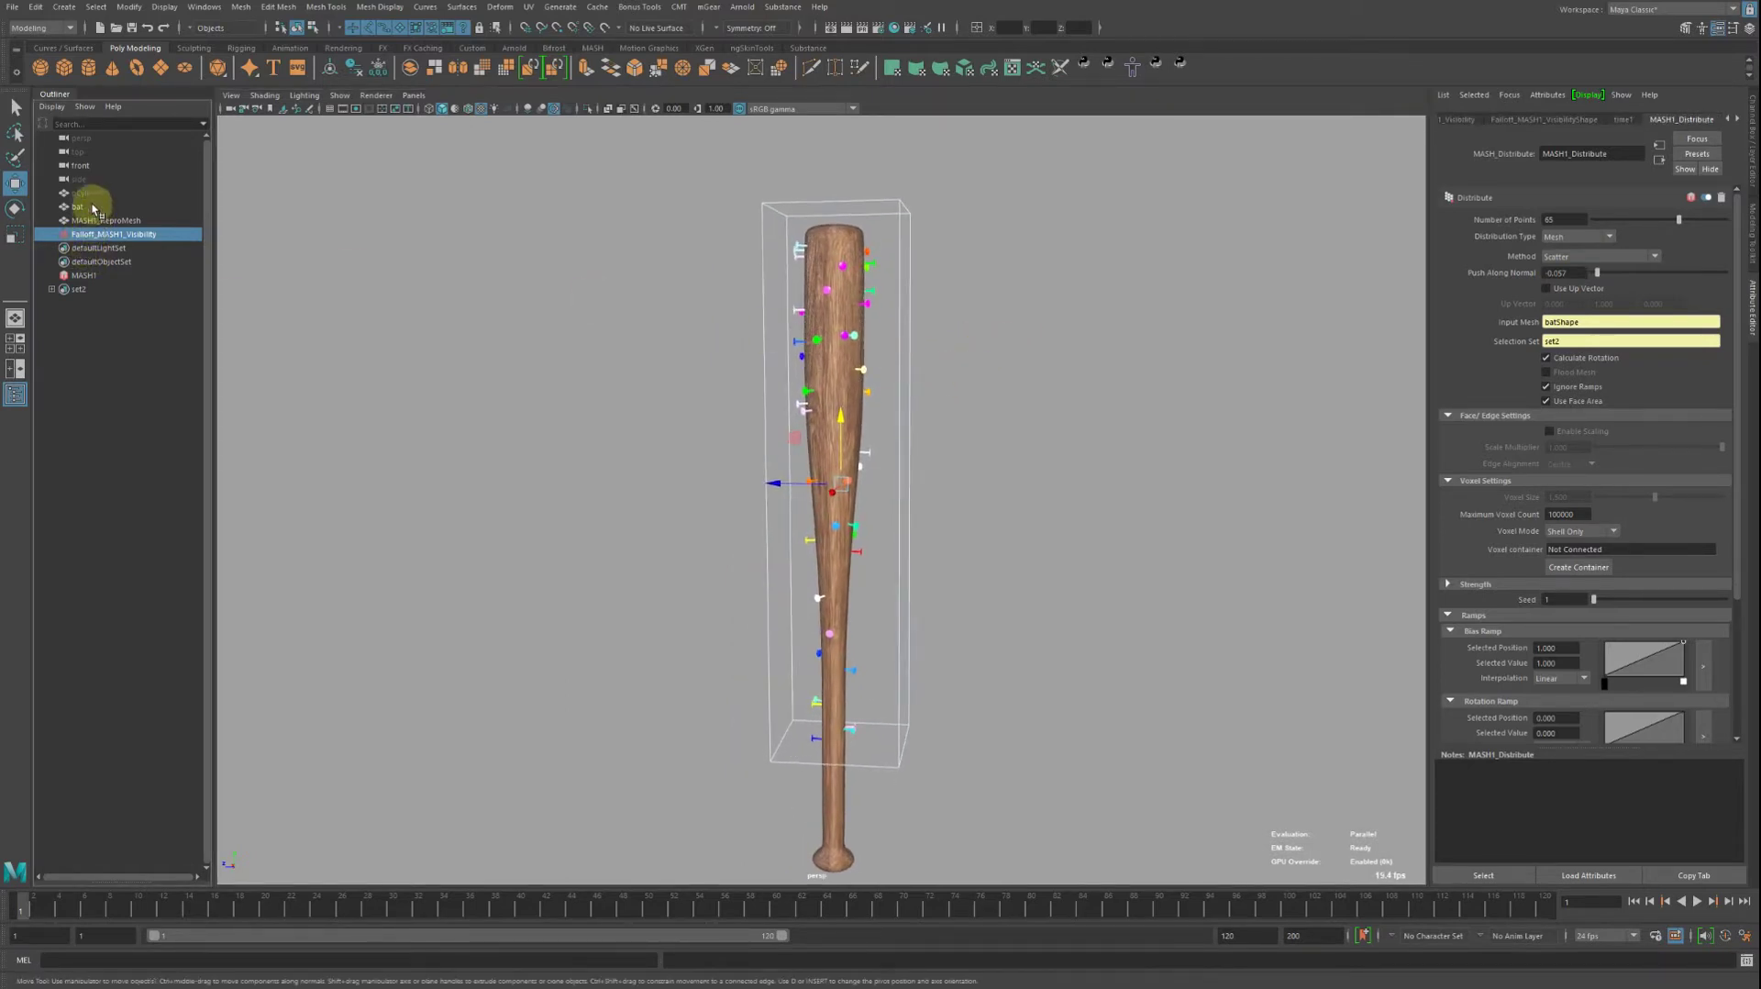
left_click(101, 221)
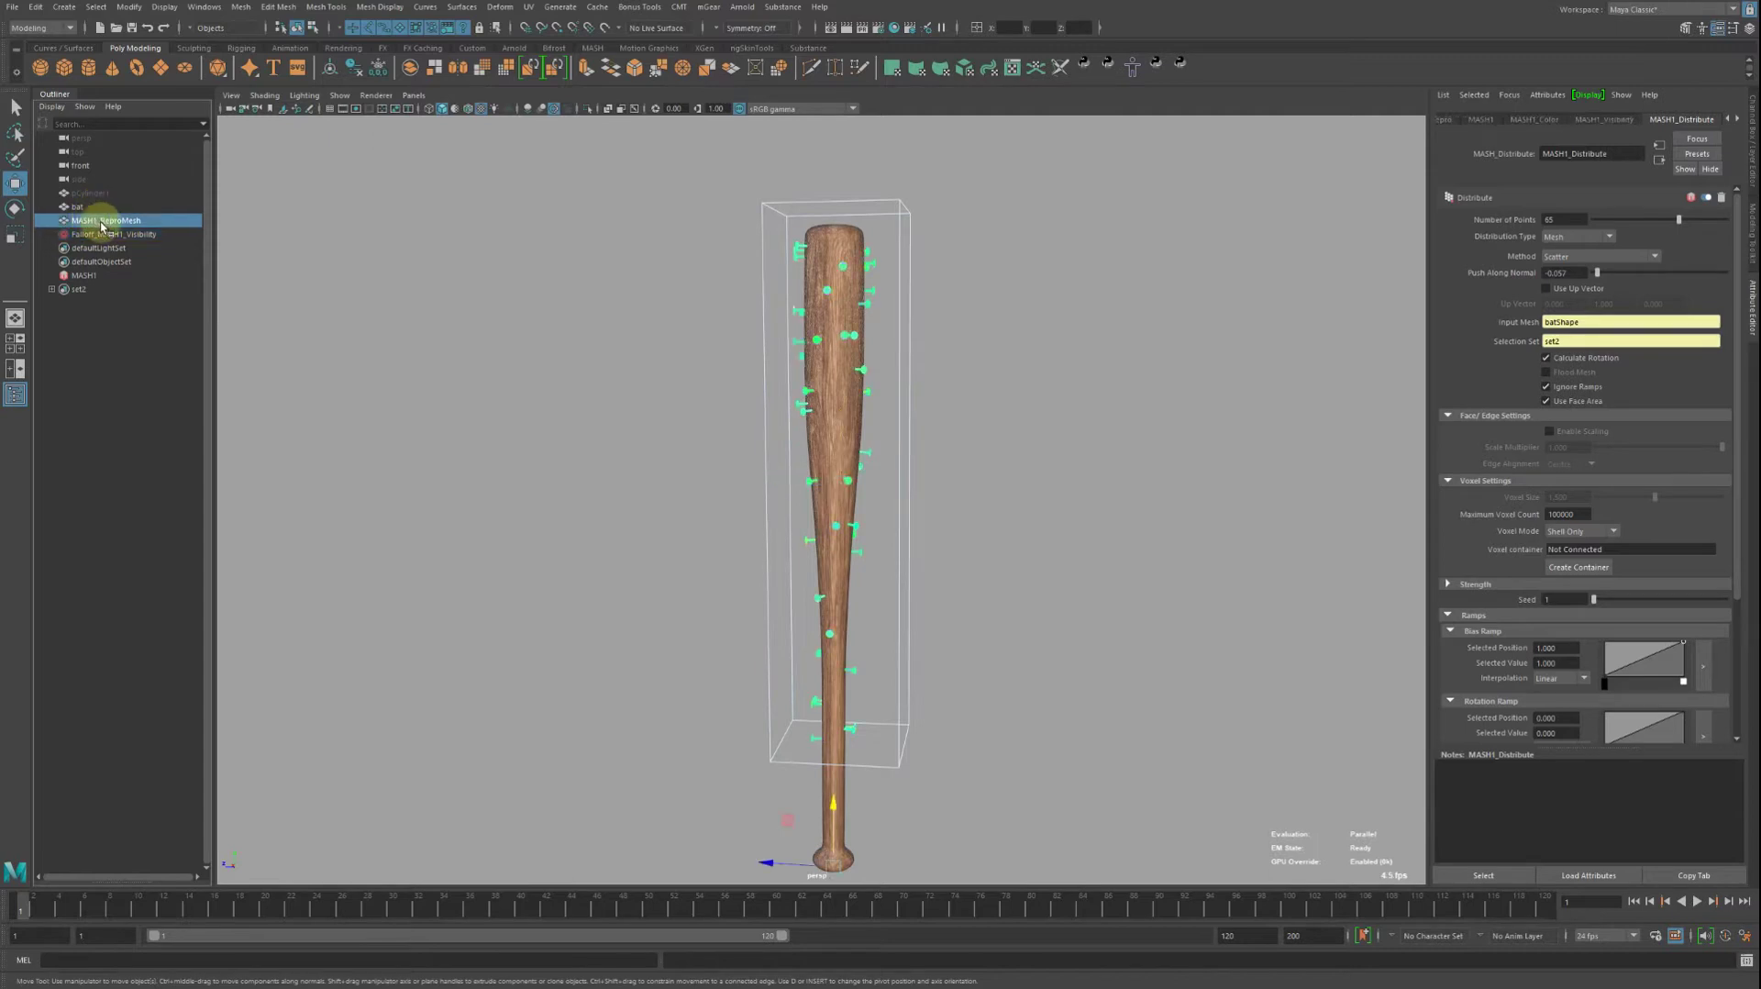
left_click(104, 235, "ctrl")
left_click(86, 275, "ctrl")
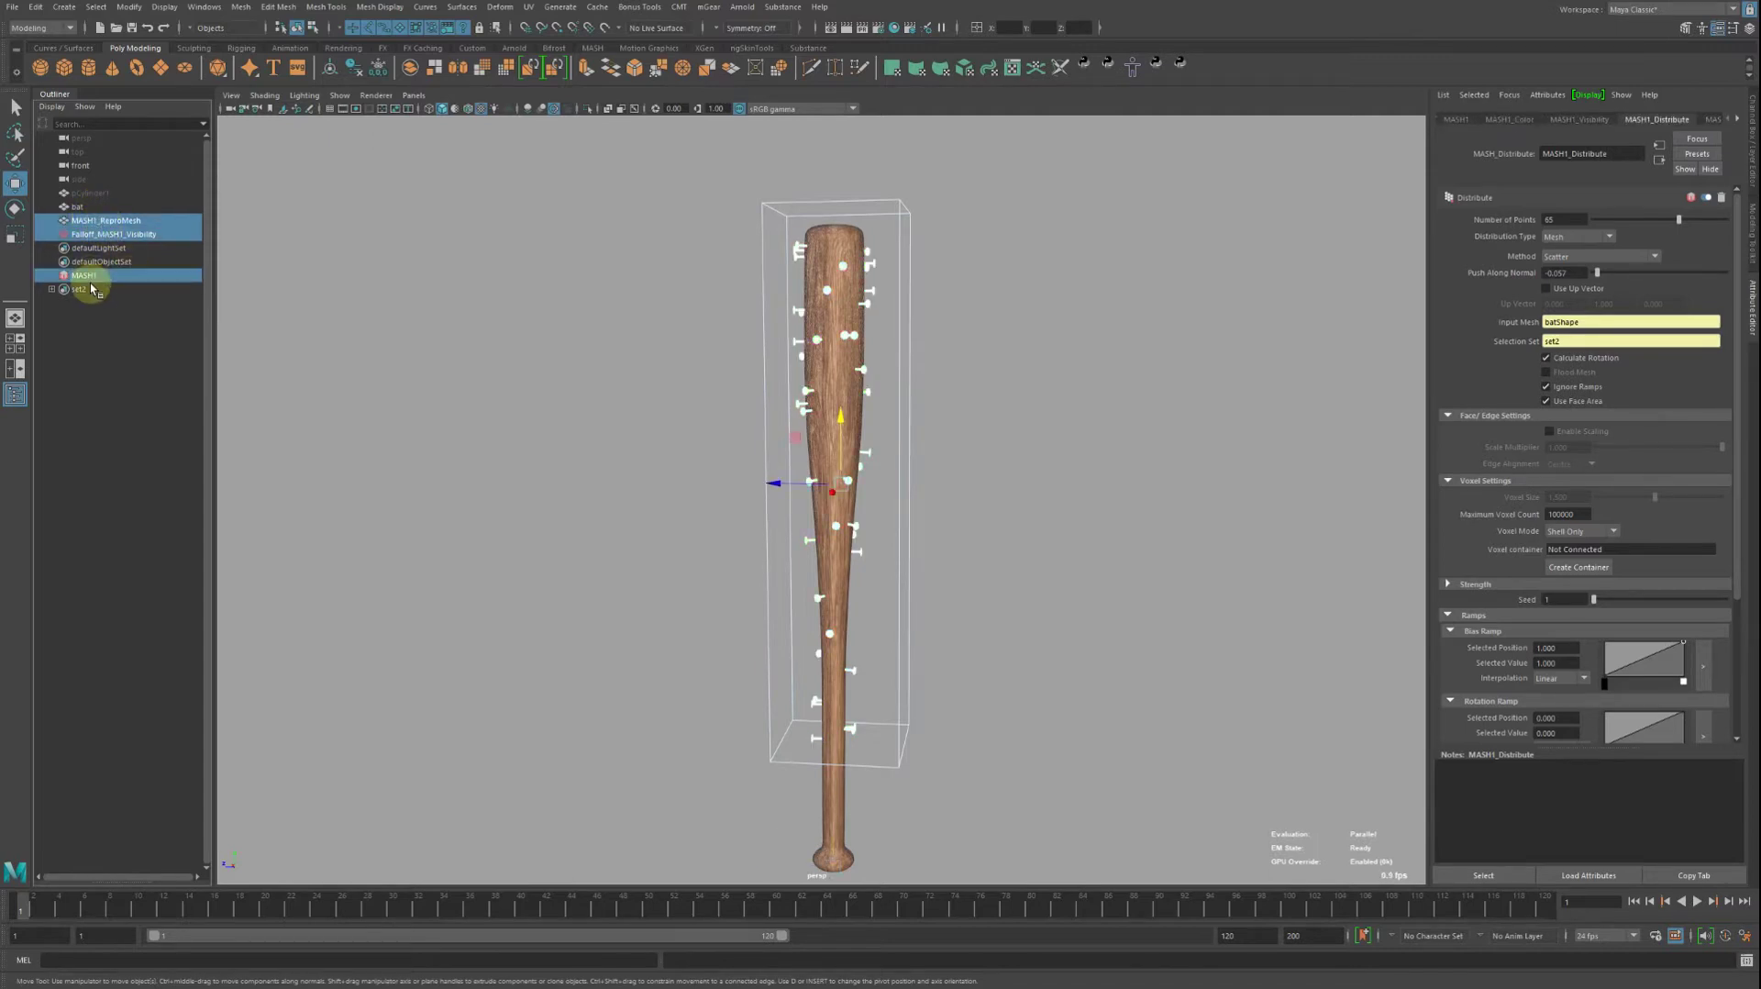
left_click(91, 290, "ctrl")
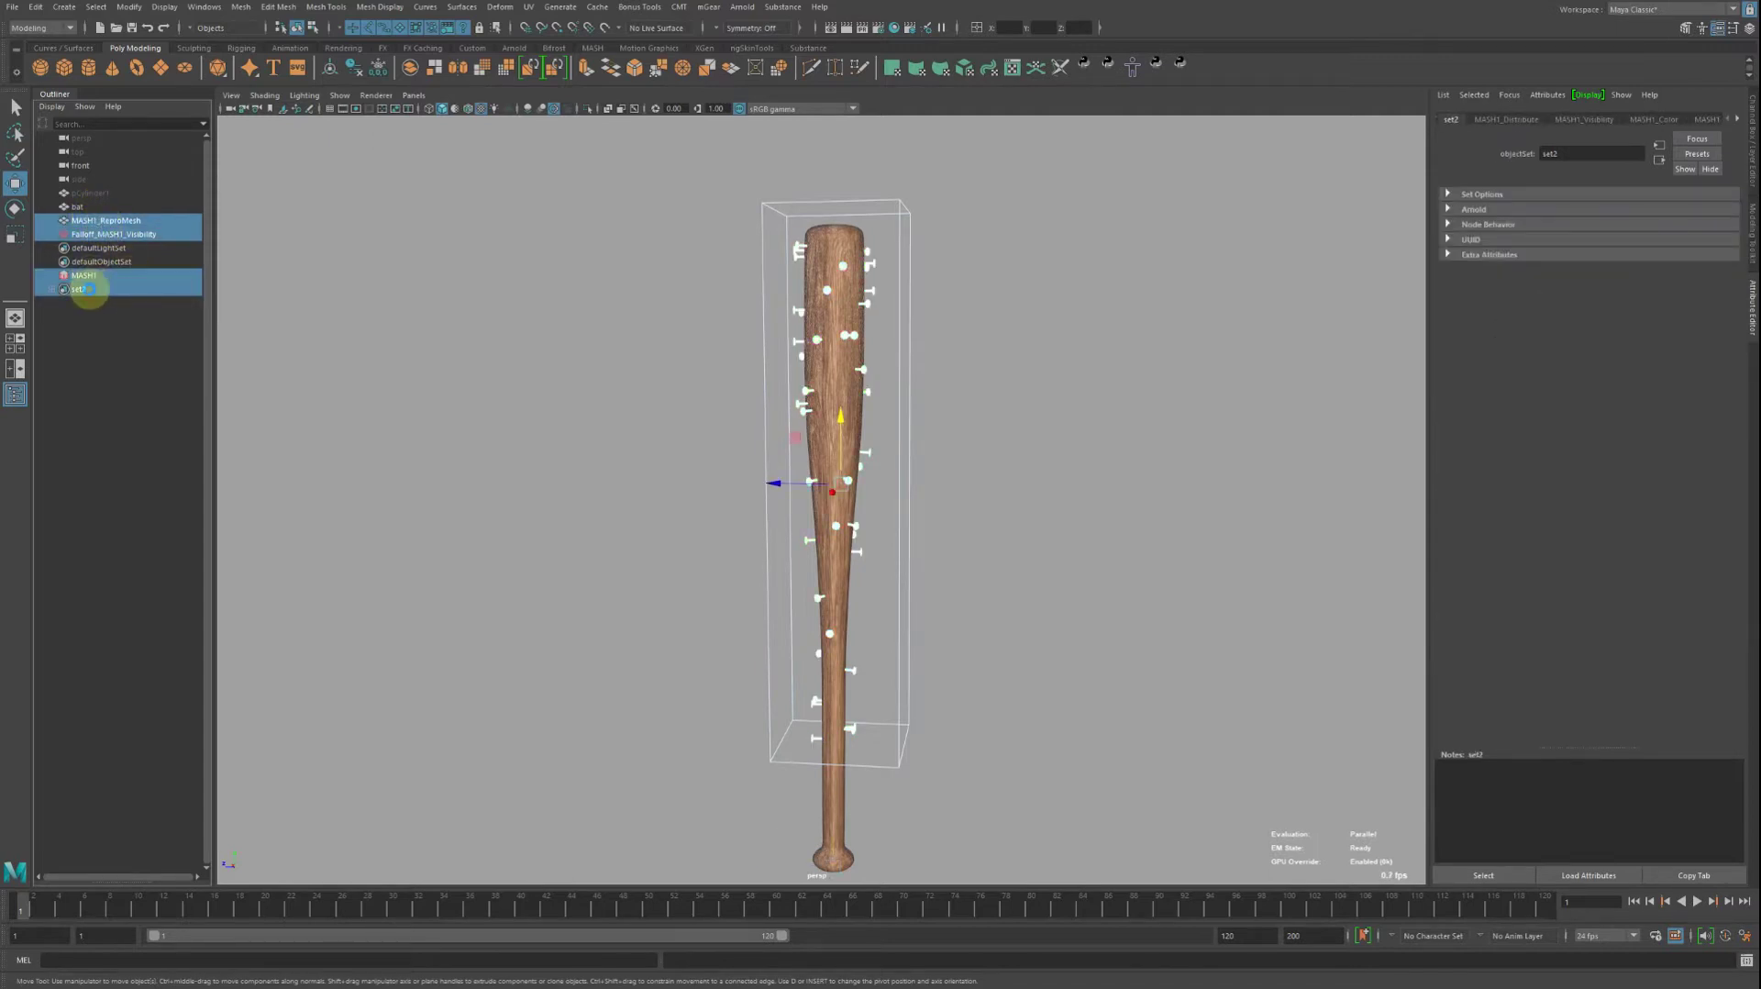
key("Delete")
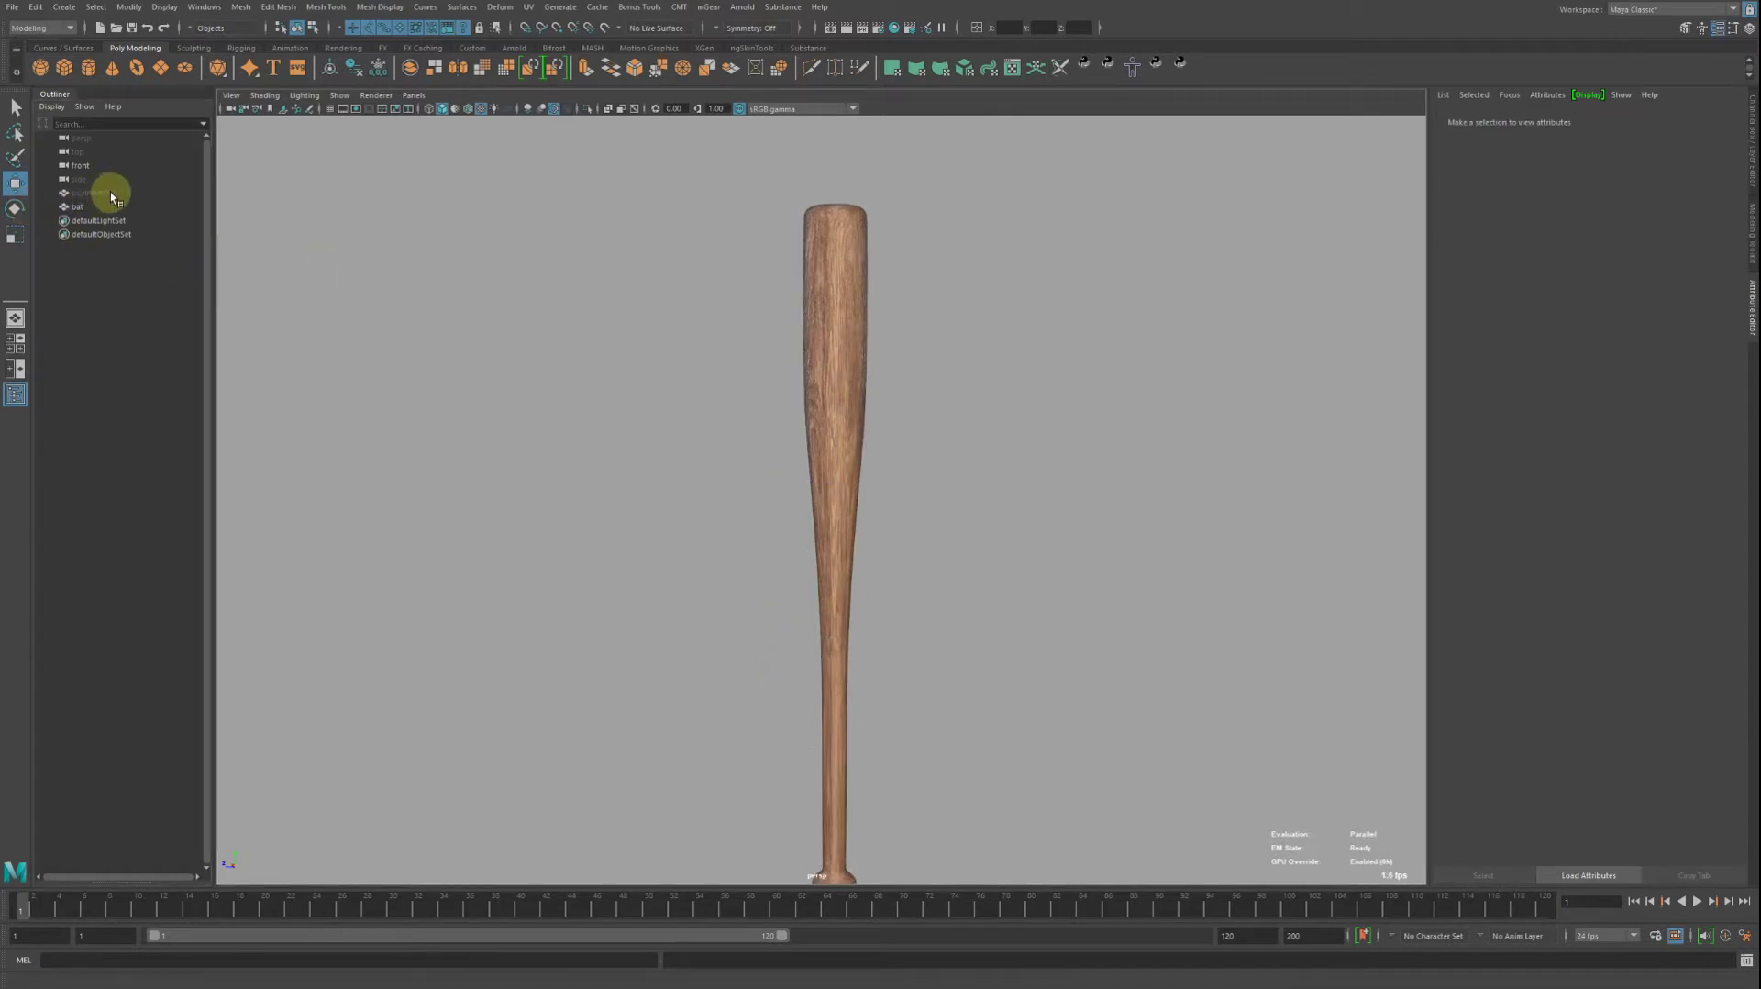
Select the pCylinder1 nail in wireframe view and rename it kugi.
left_click(130, 195)
scroll(510, 380, "down", 2)
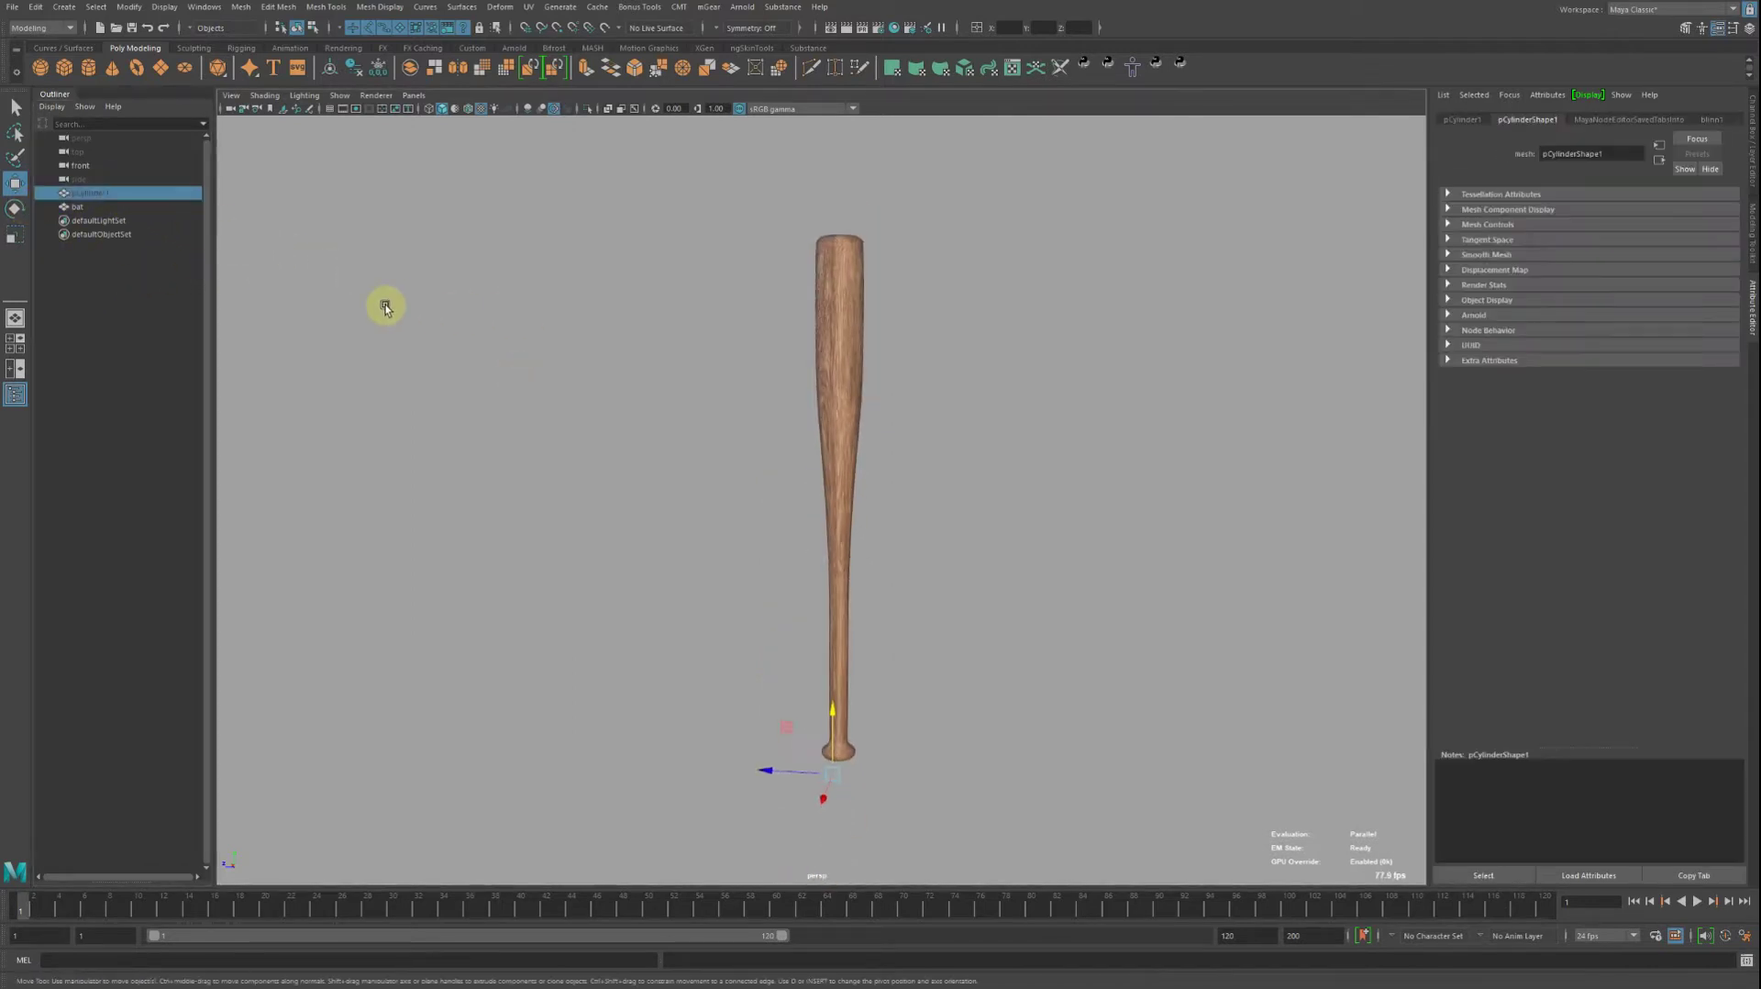
key("4")
scroll(538, 319, "up", 5)
mouse_move(539, 319)
left_mouse_down("alt")
mouse_move(602, 404)
mouse_move(550, 405)
mouse_move(583, 410)
mouse_move(413, 316)
mouse_move(581, 357)
mouse_move(349, 252)
mouse_move(626, 341)
mouse_move(631, 356)
mouse_move(363, 243)
left_mouse_up("alt")
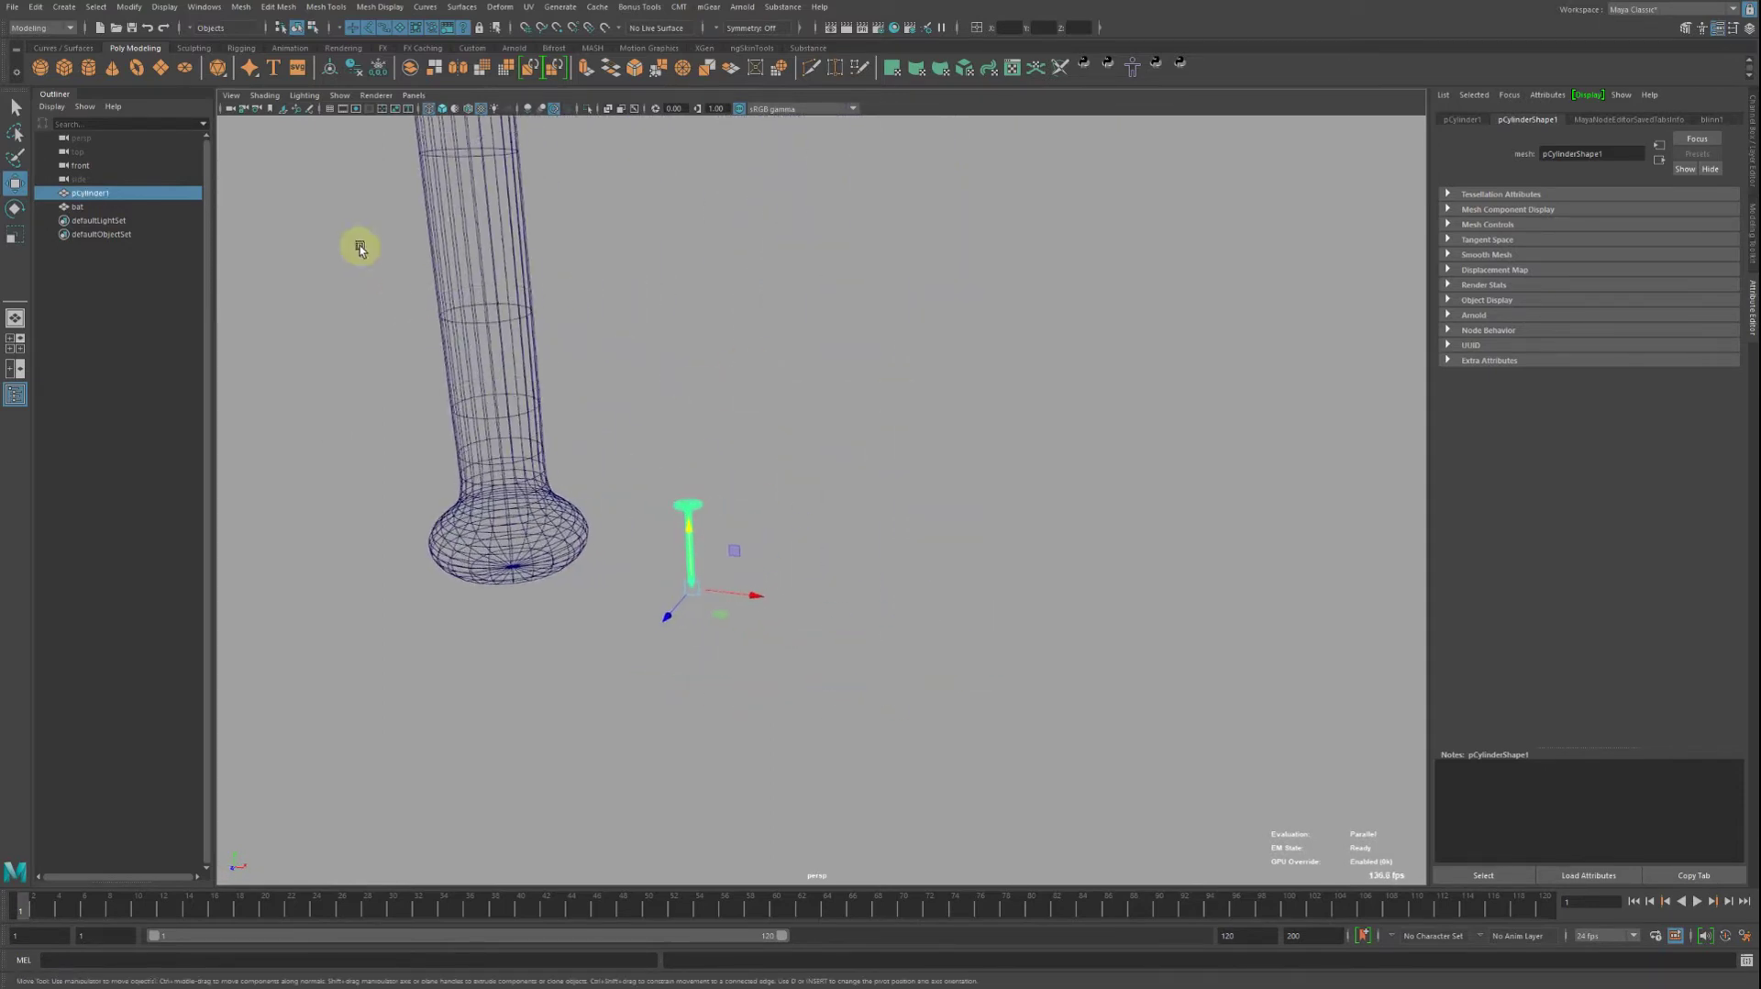
left_click(362, 243)
left_click(106, 193)
double_click(141, 193)
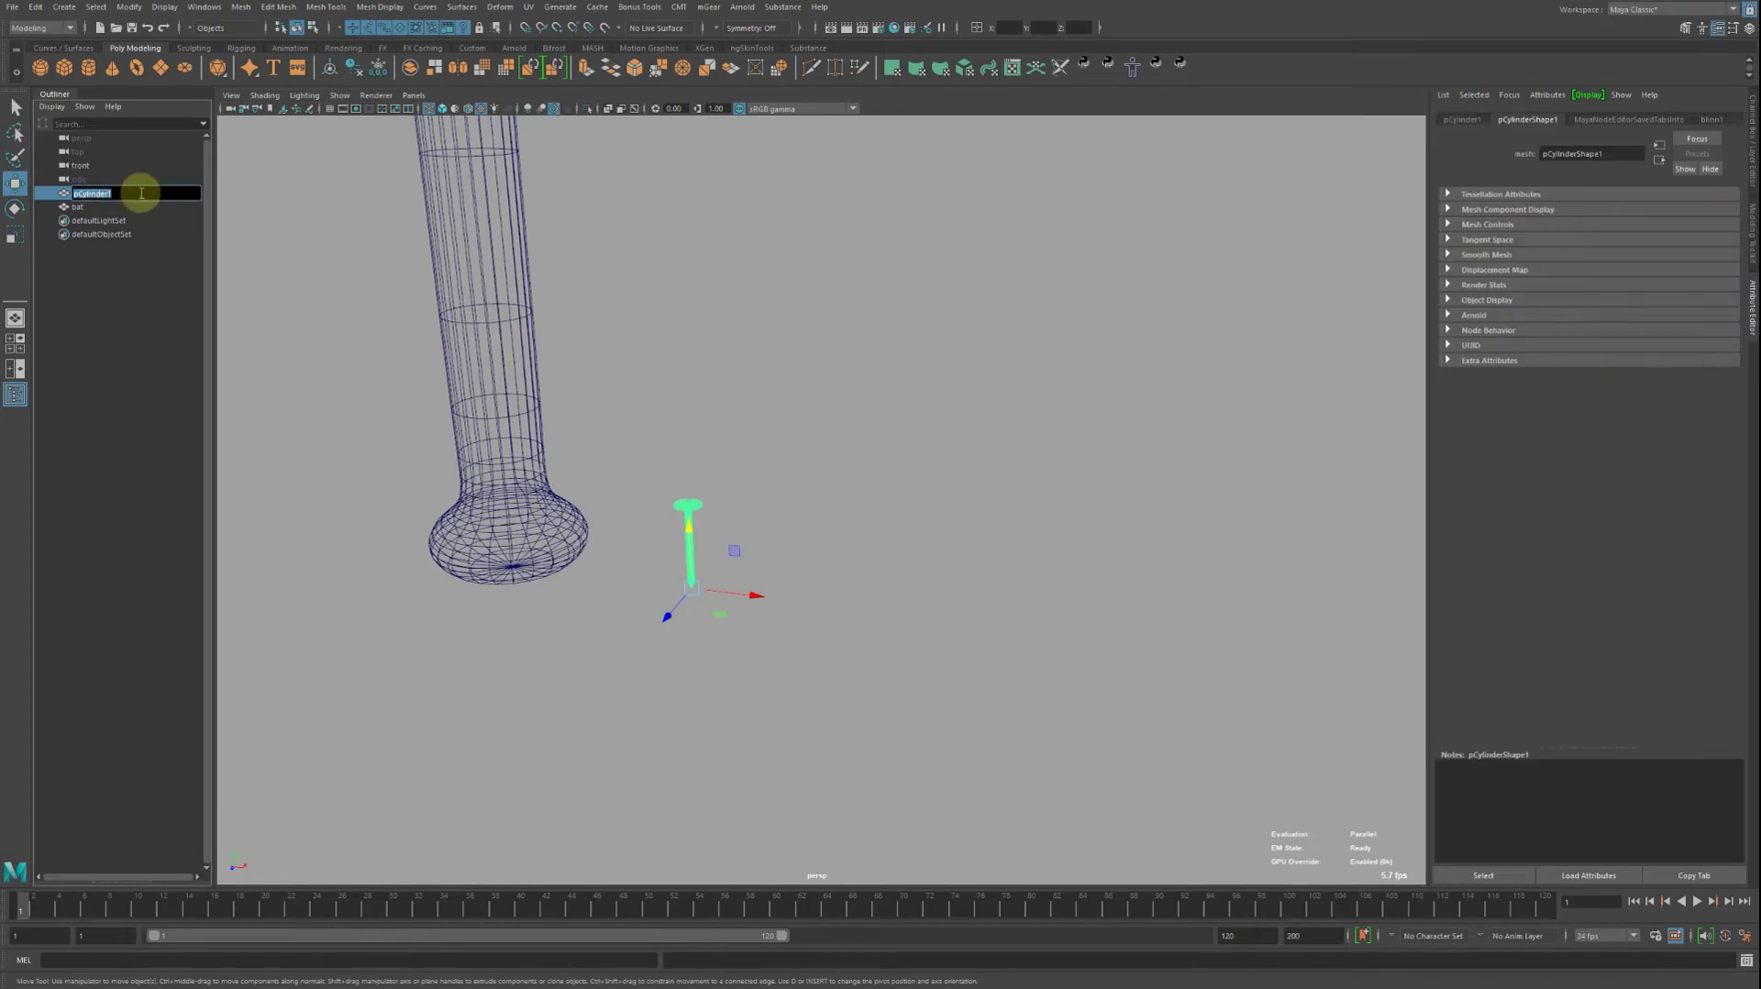
type("kugl")
key("Return")
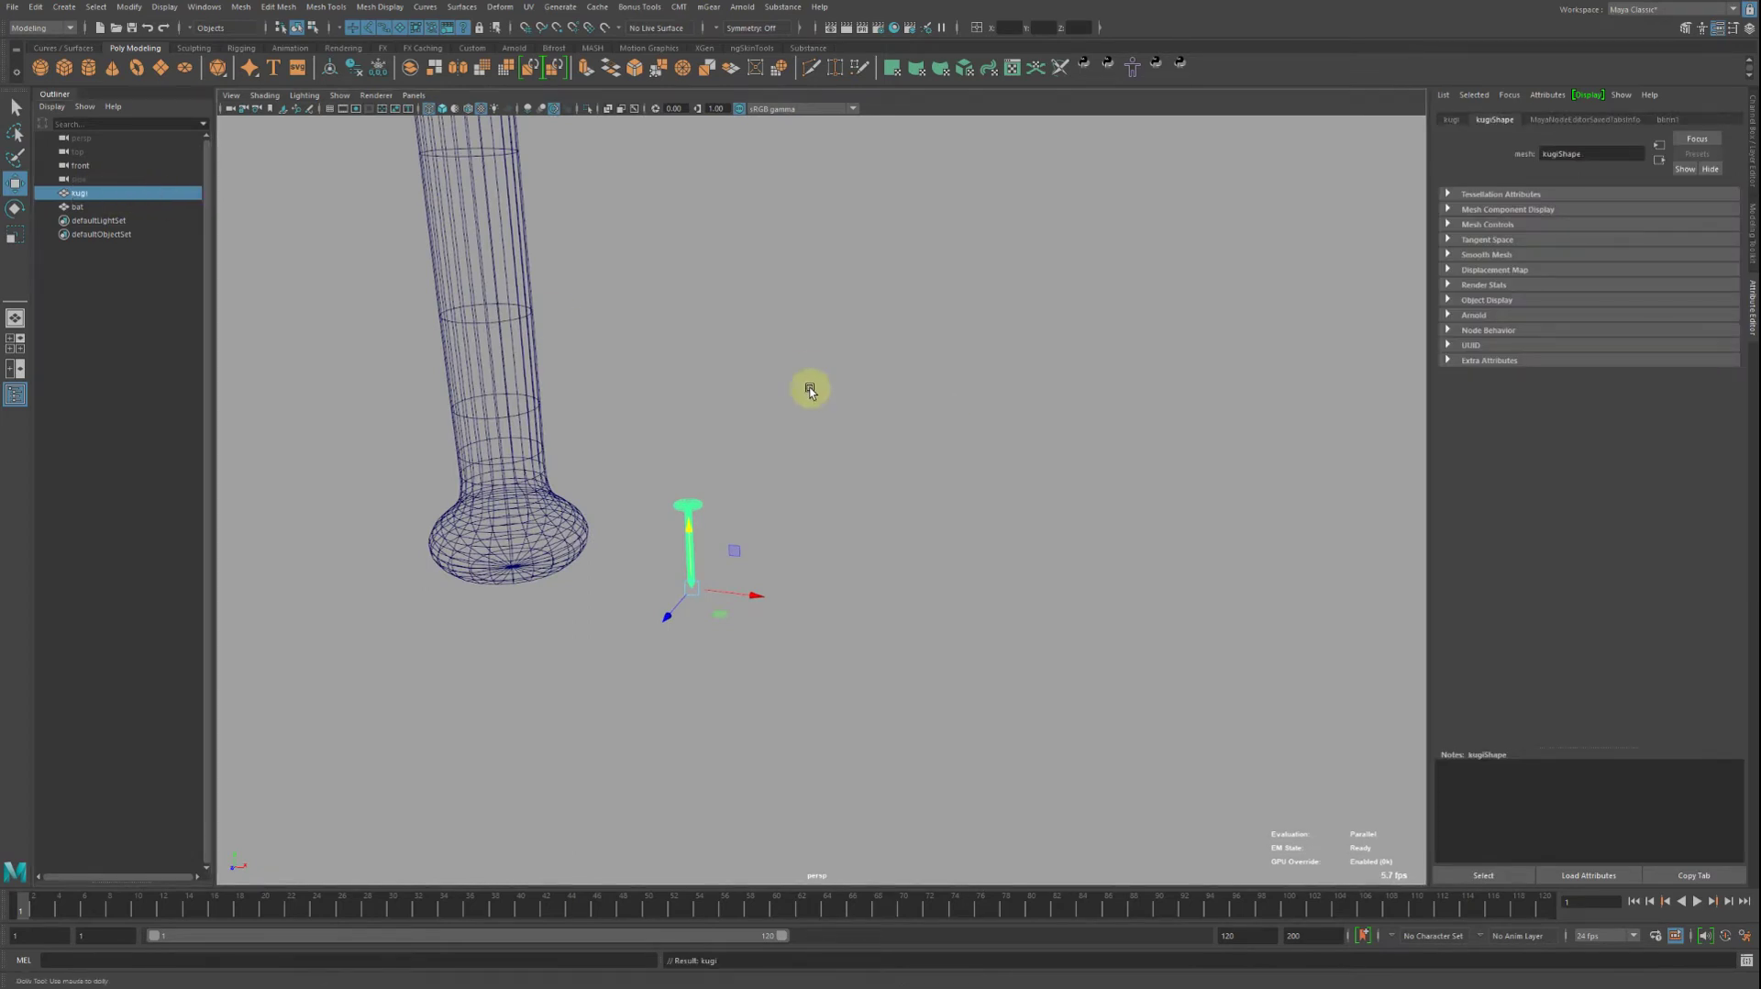
Switch the viewport to shaded, then textured display showing the bat's wood.
left_click(807, 389)
mouse_move(807, 389)
left_mouse_down("alt")
mouse_move(685, 372)
mouse_move(840, 415)
mouse_move(747, 503)
mouse_move(893, 609)
mouse_move(895, 567)
left_mouse_up("alt")
key("5")
key("6")
right_click_drag(896, 567, 676, 499, "alt")
left_click_drag(676, 499, 688, 558, "alt")
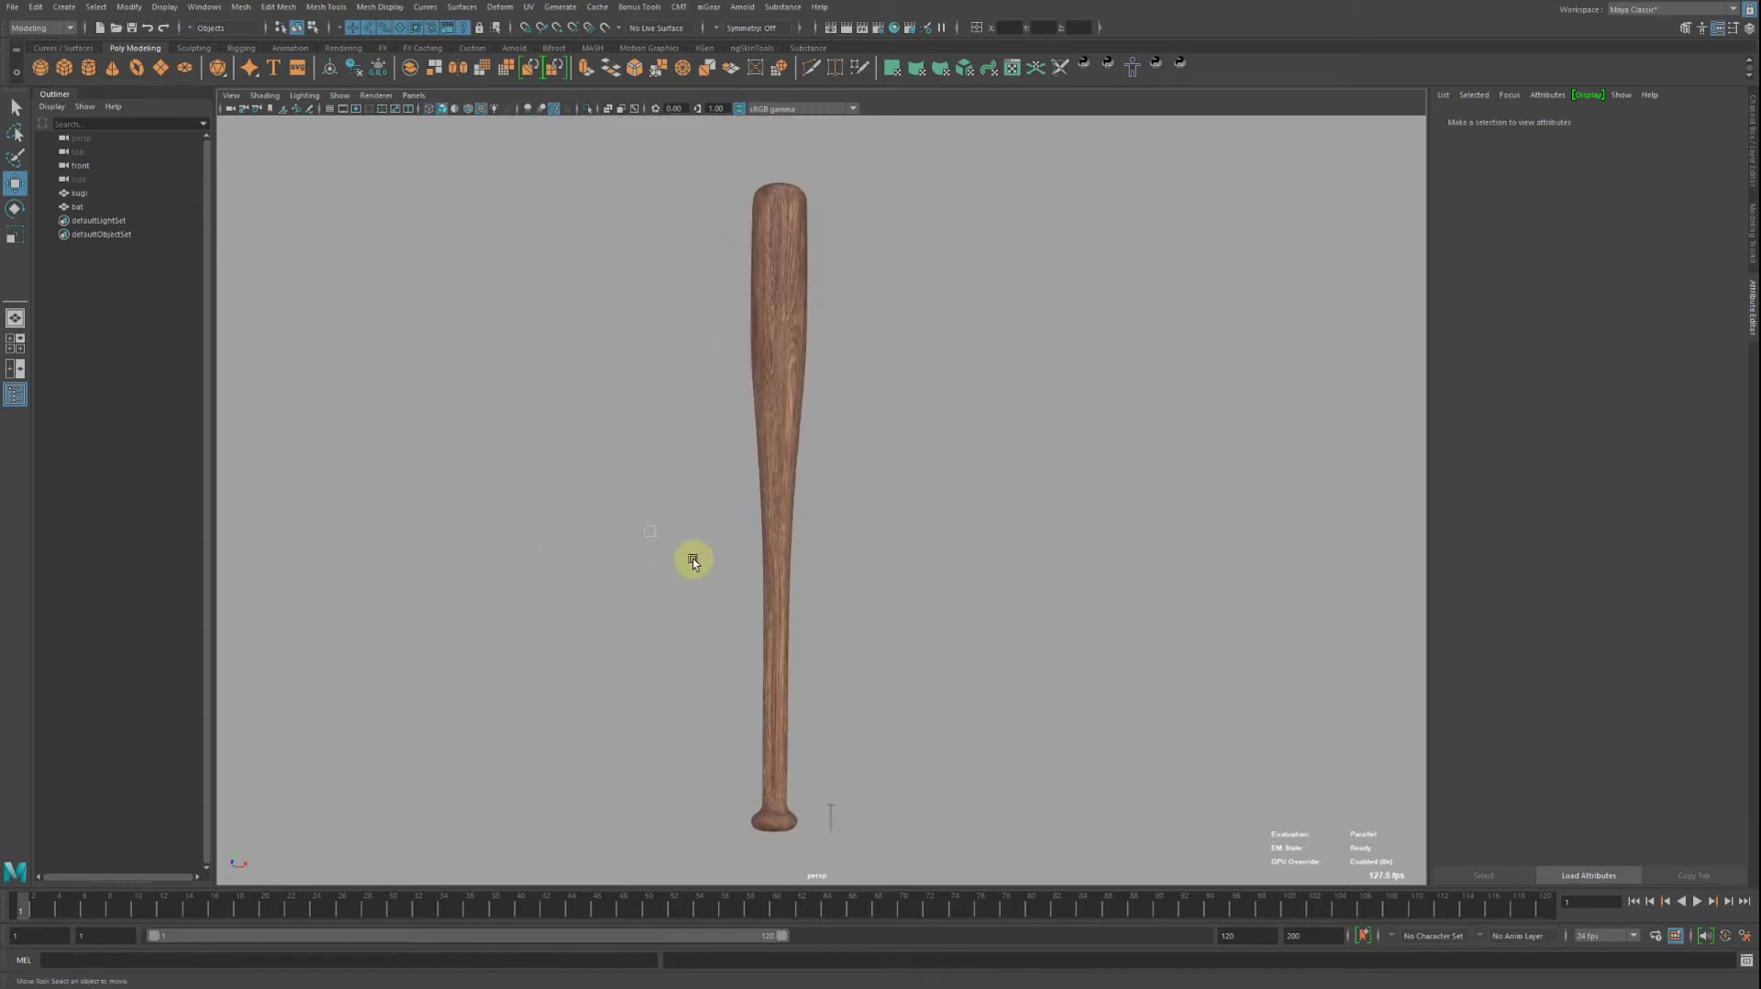
Select the kugi nail sitting beside the bat's base.
left_click(767, 550)
right_click_drag(767, 550, 1062, 510, "alt")
left_click(1034, 541)
key("ctrl+z")
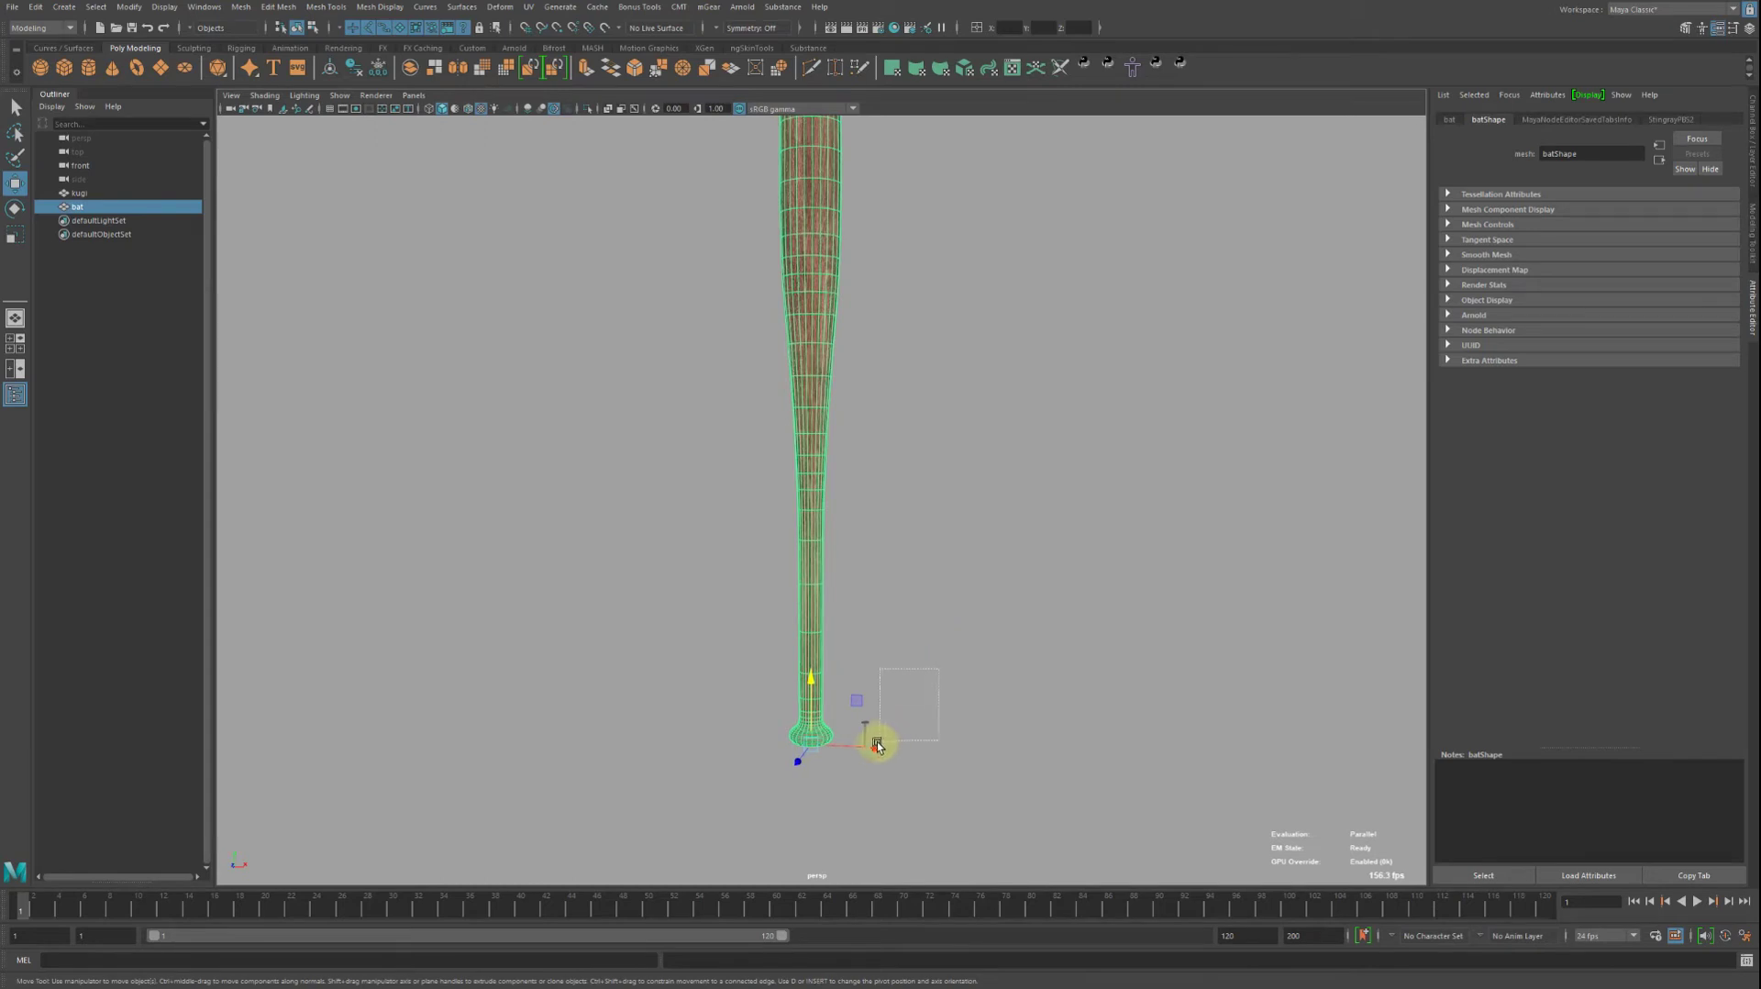
left_click(877, 745)
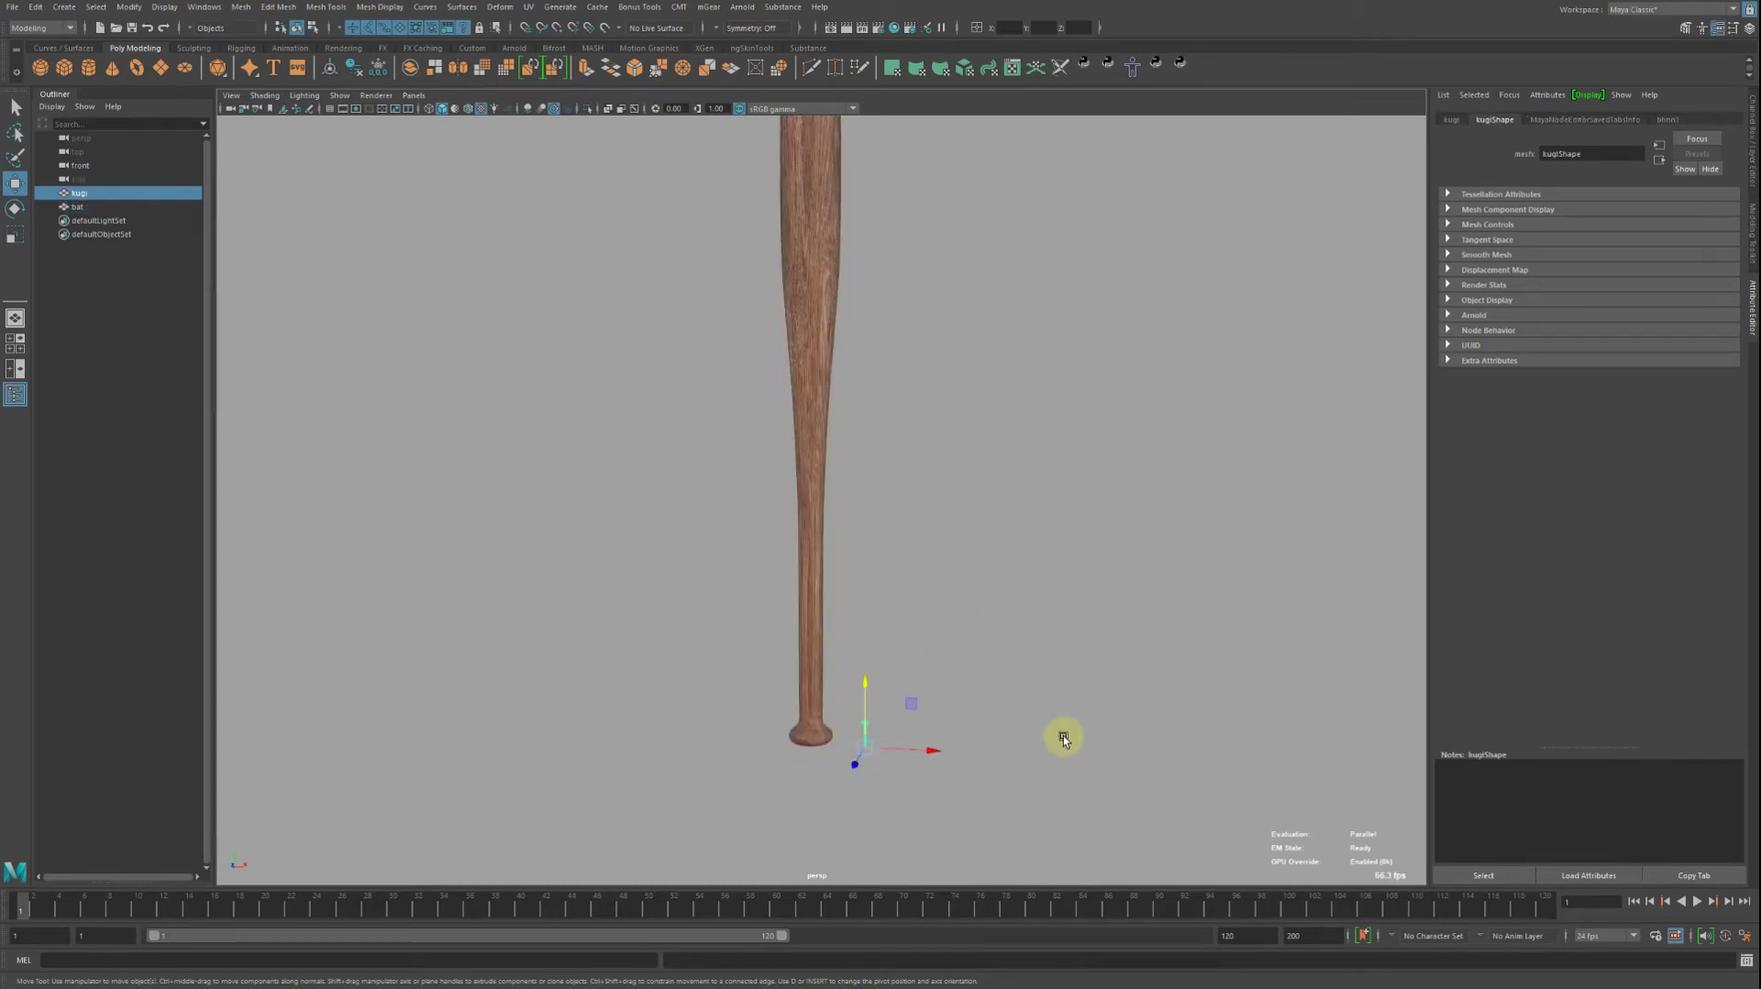
left_click(998, 573)
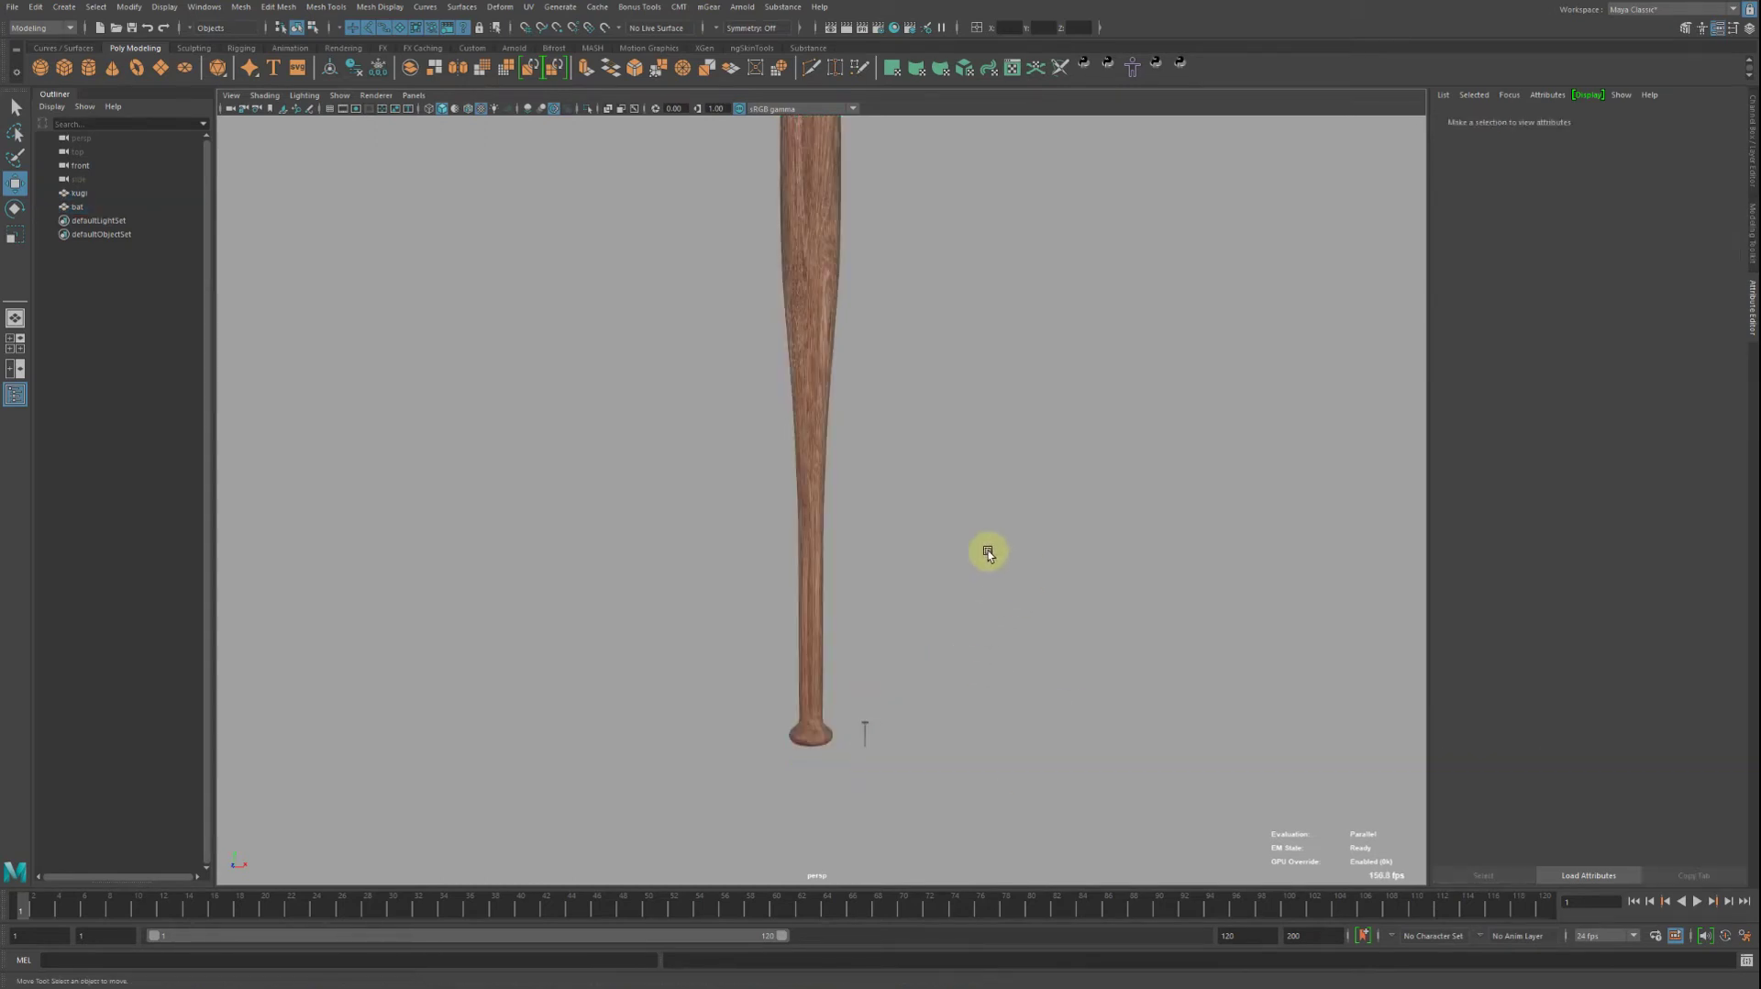
mouse_move(988, 551)
right_mouse_down("alt")
mouse_move(1034, 562)
mouse_move(977, 813)
right_mouse_up("alt")
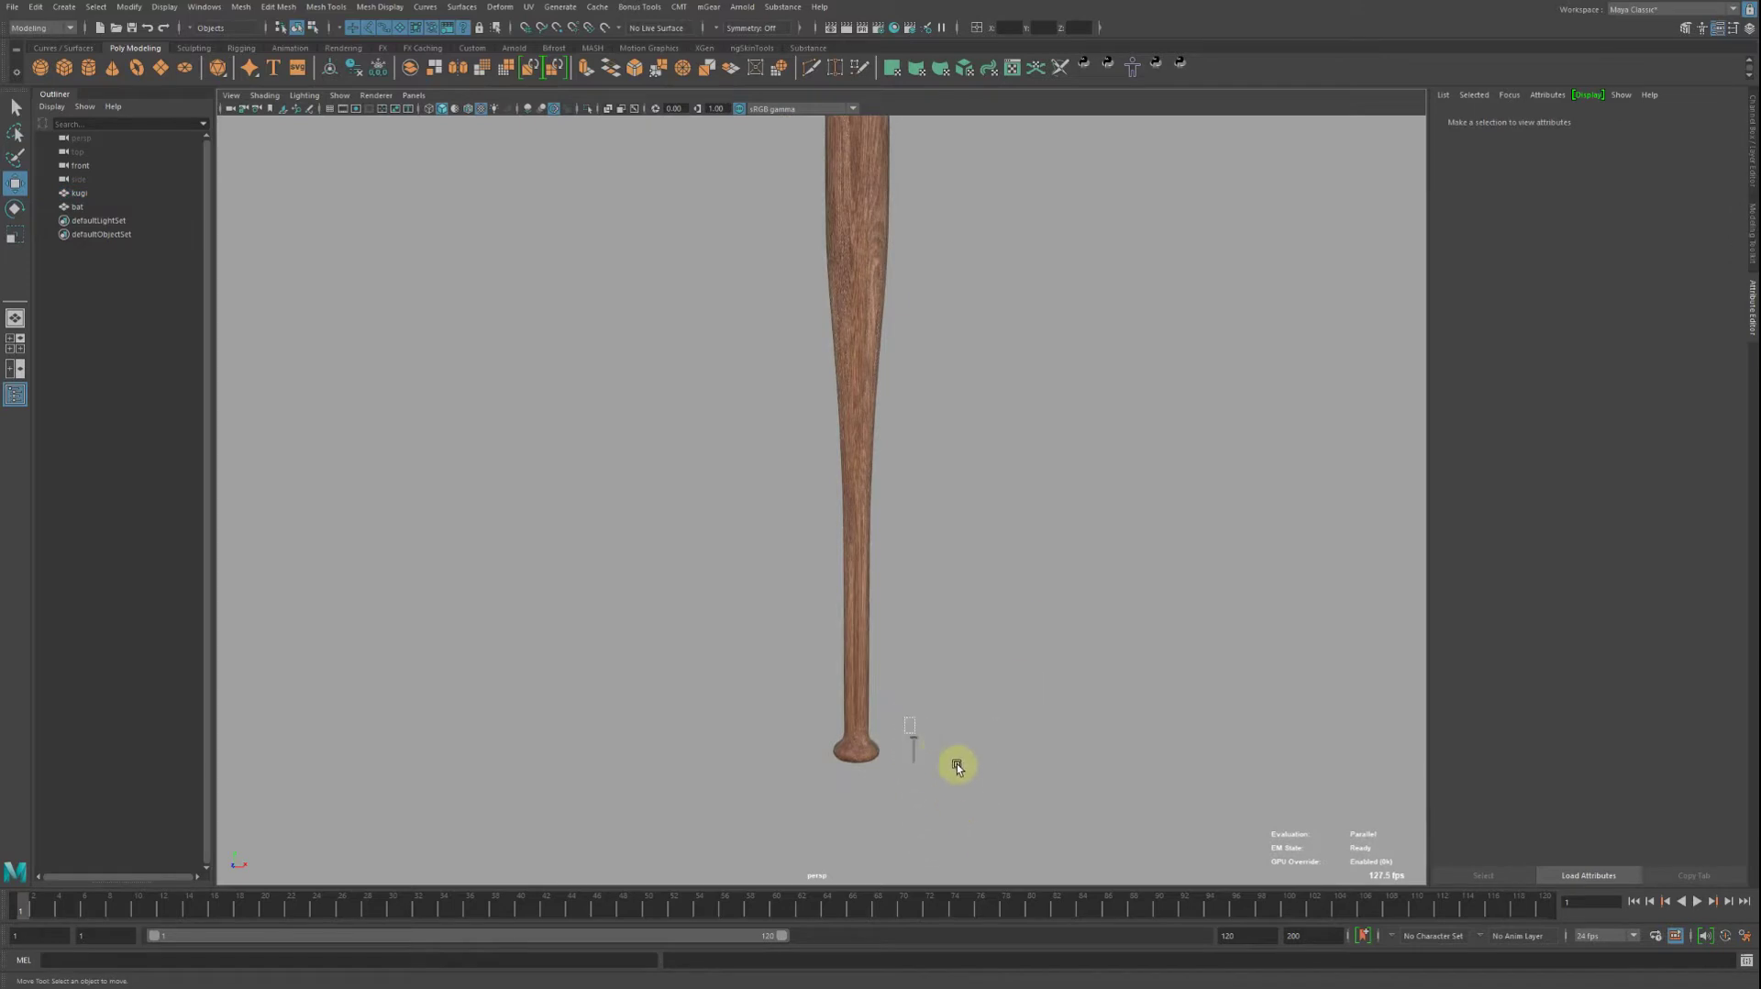
left_click_drag(957, 766, 895, 716)
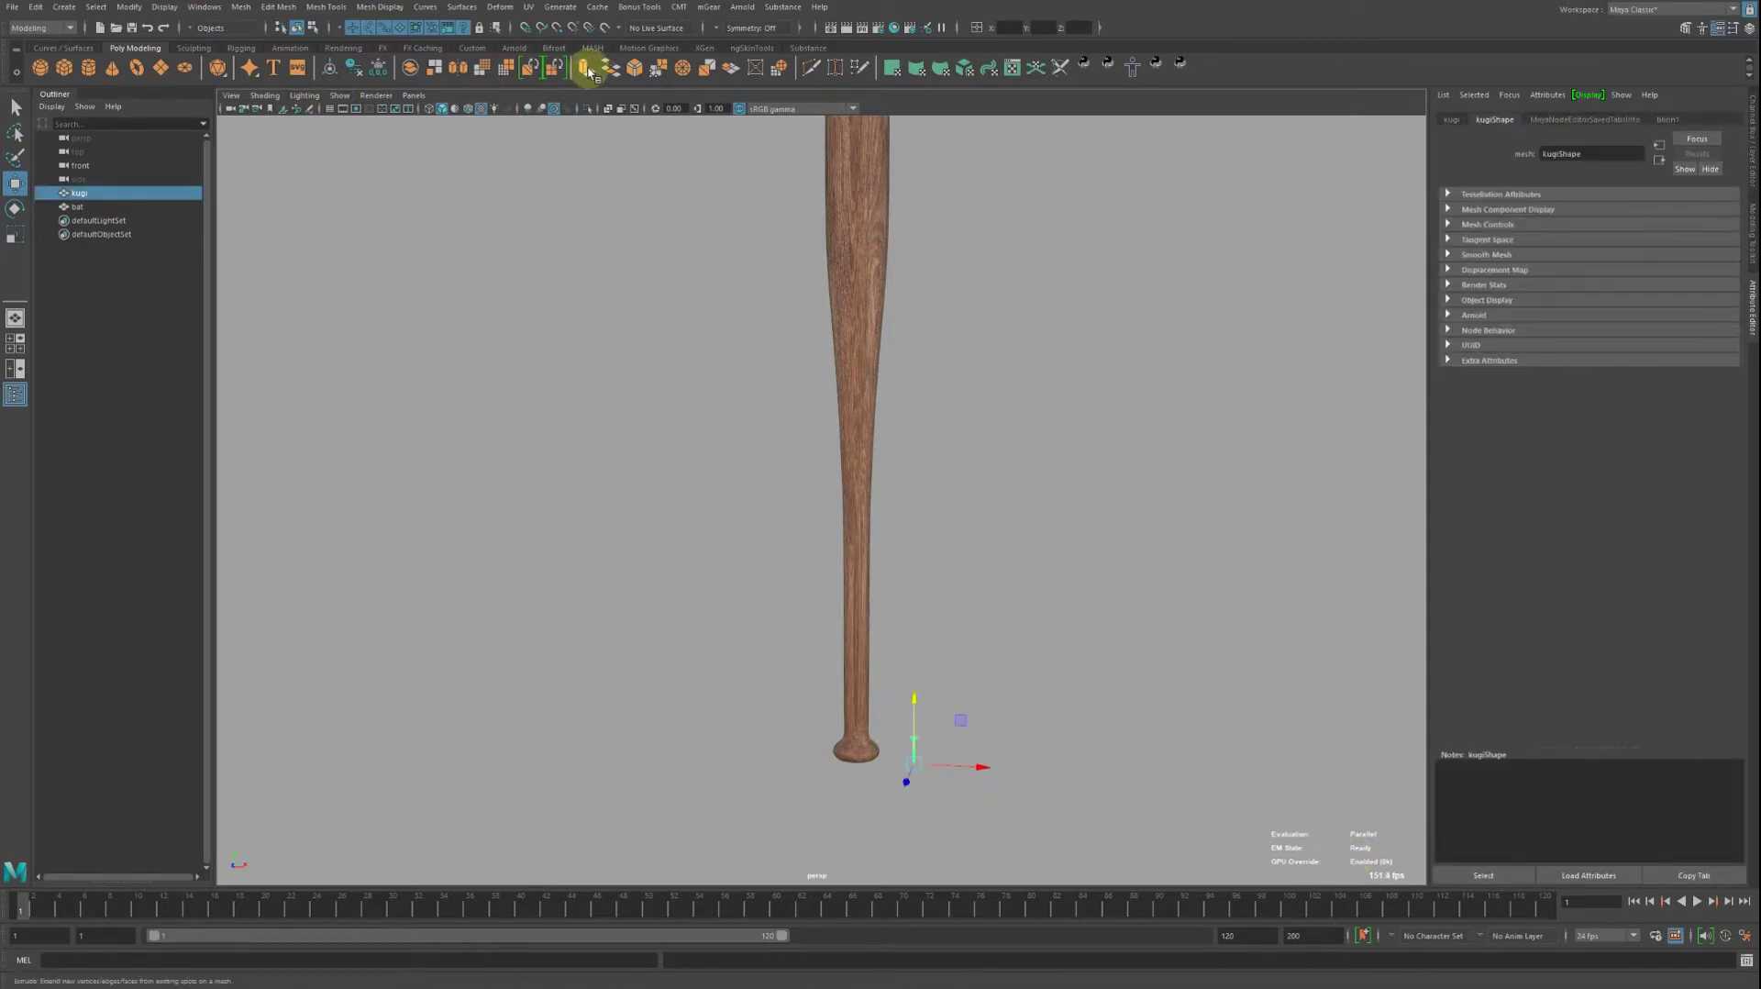
Switch to the Animation menu set and create MASH1 from the kugi nail.
left_click(37, 27)
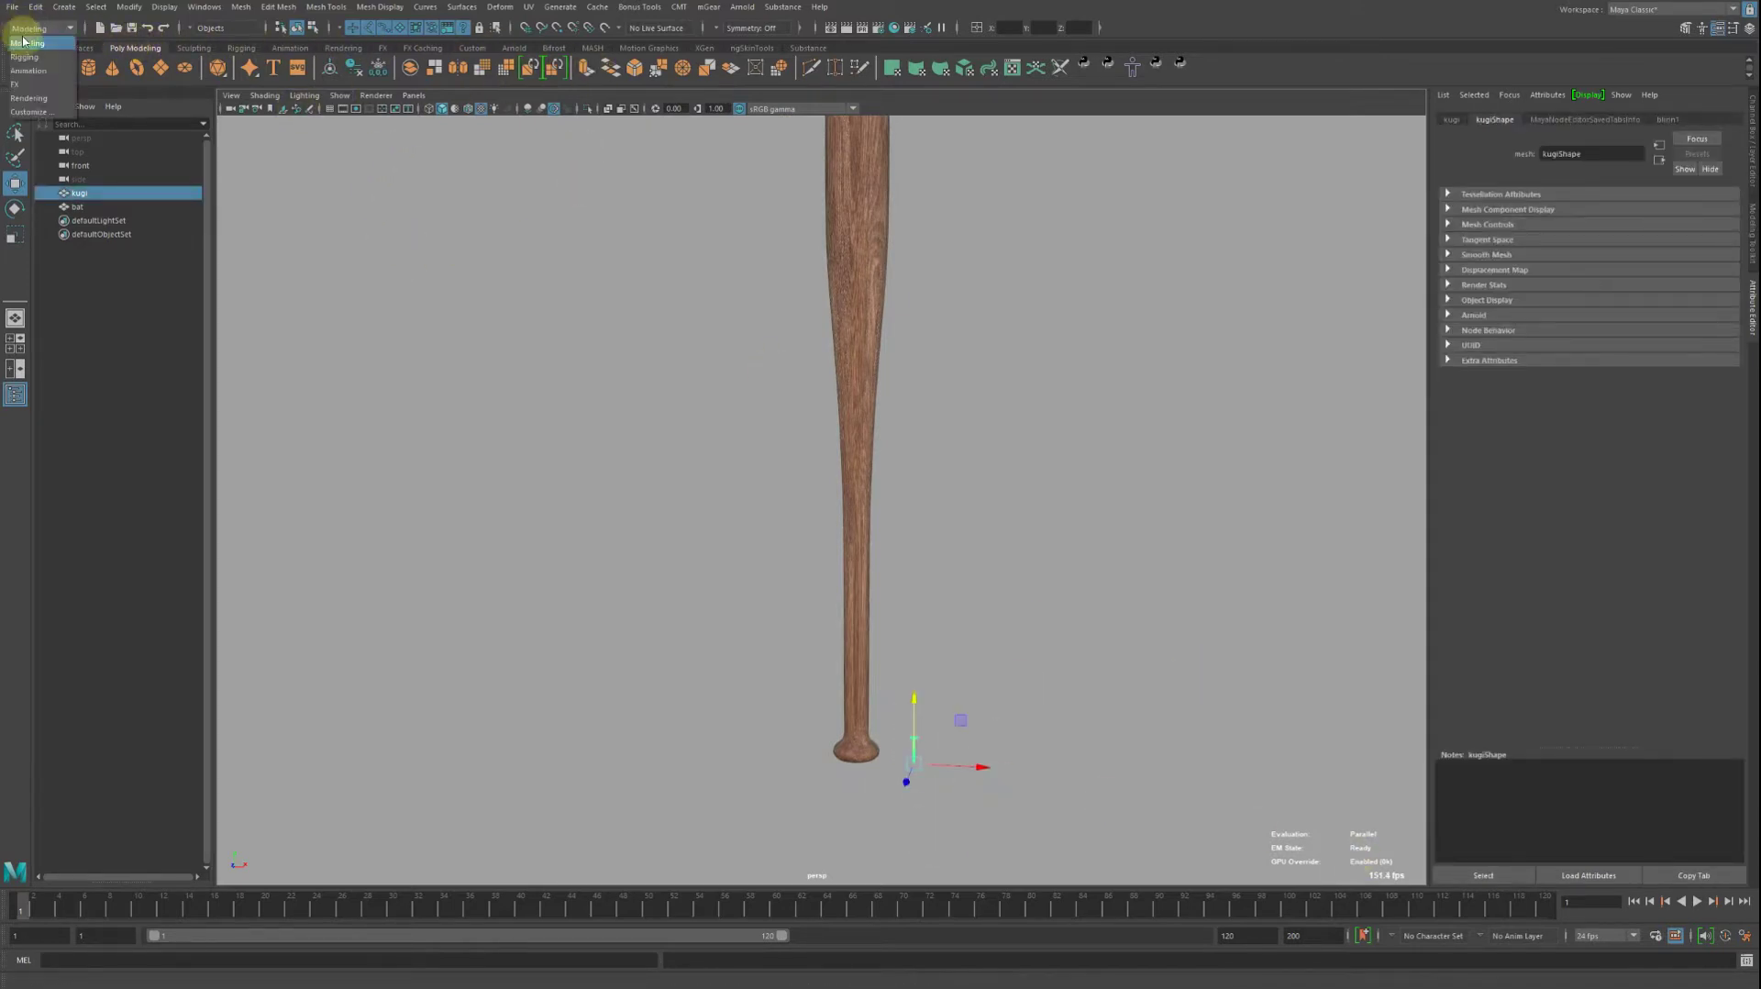
left_click(36, 69)
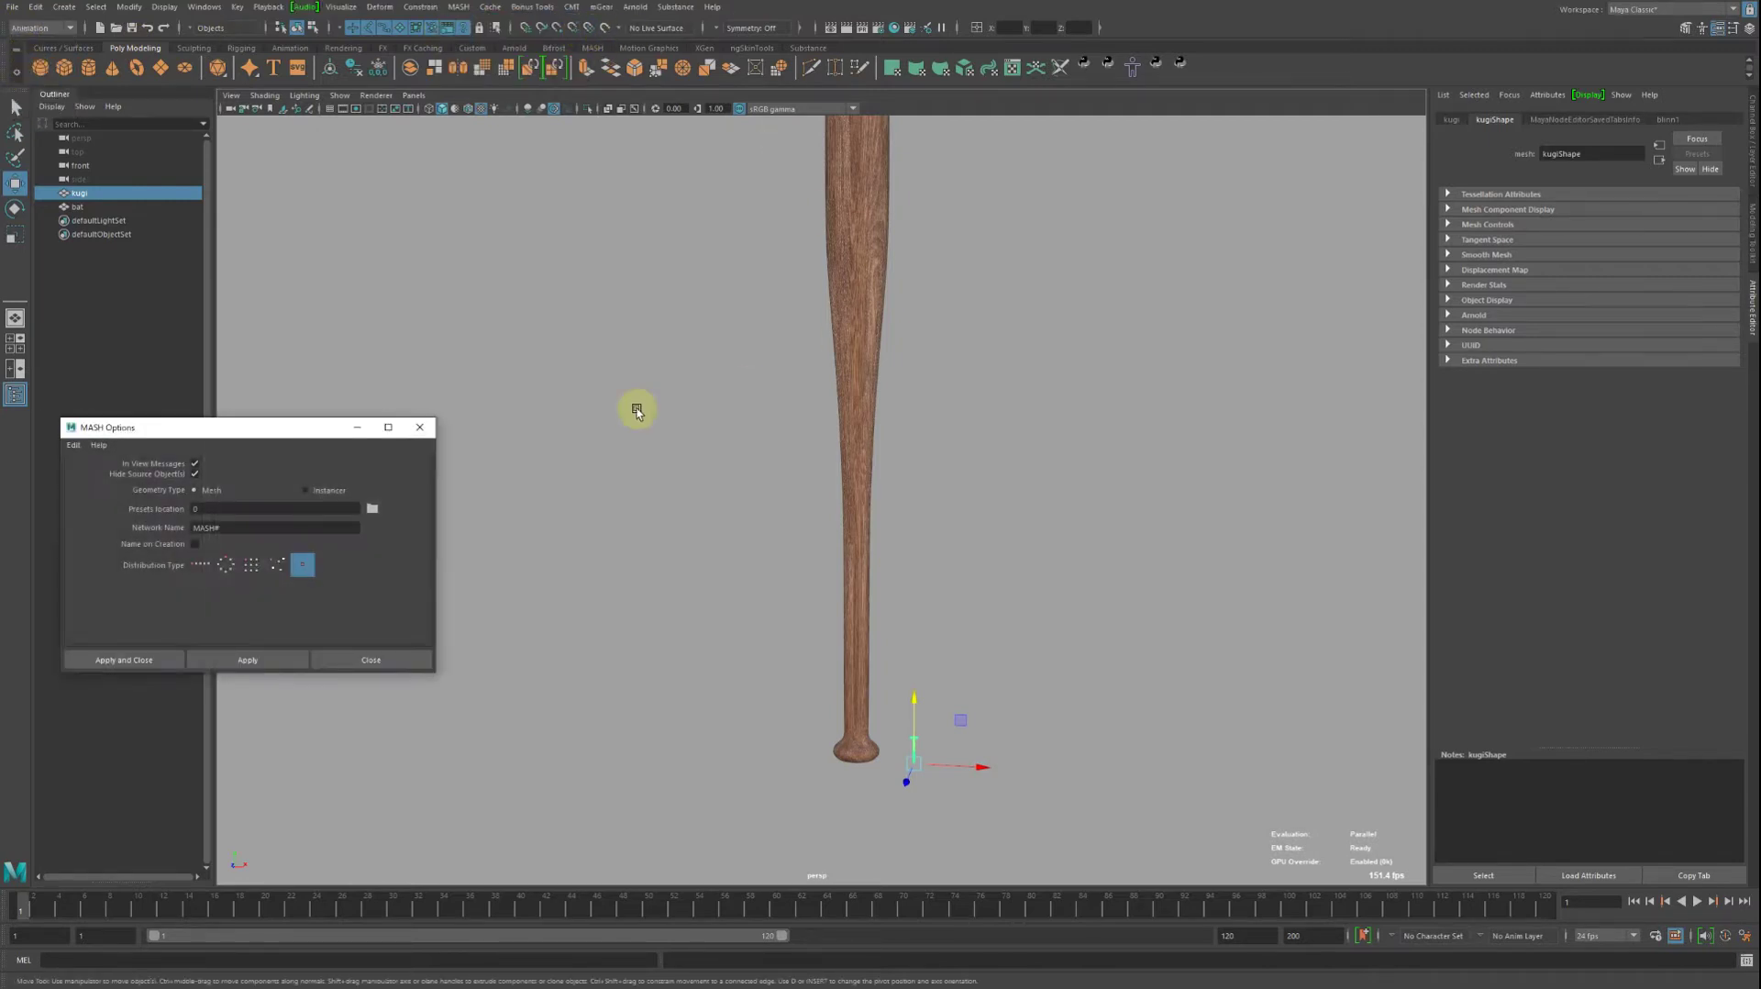
mouse_move(272, 428)
left_mouse_down()
mouse_move(413, 355)
mouse_move(447, 374)
left_mouse_up()
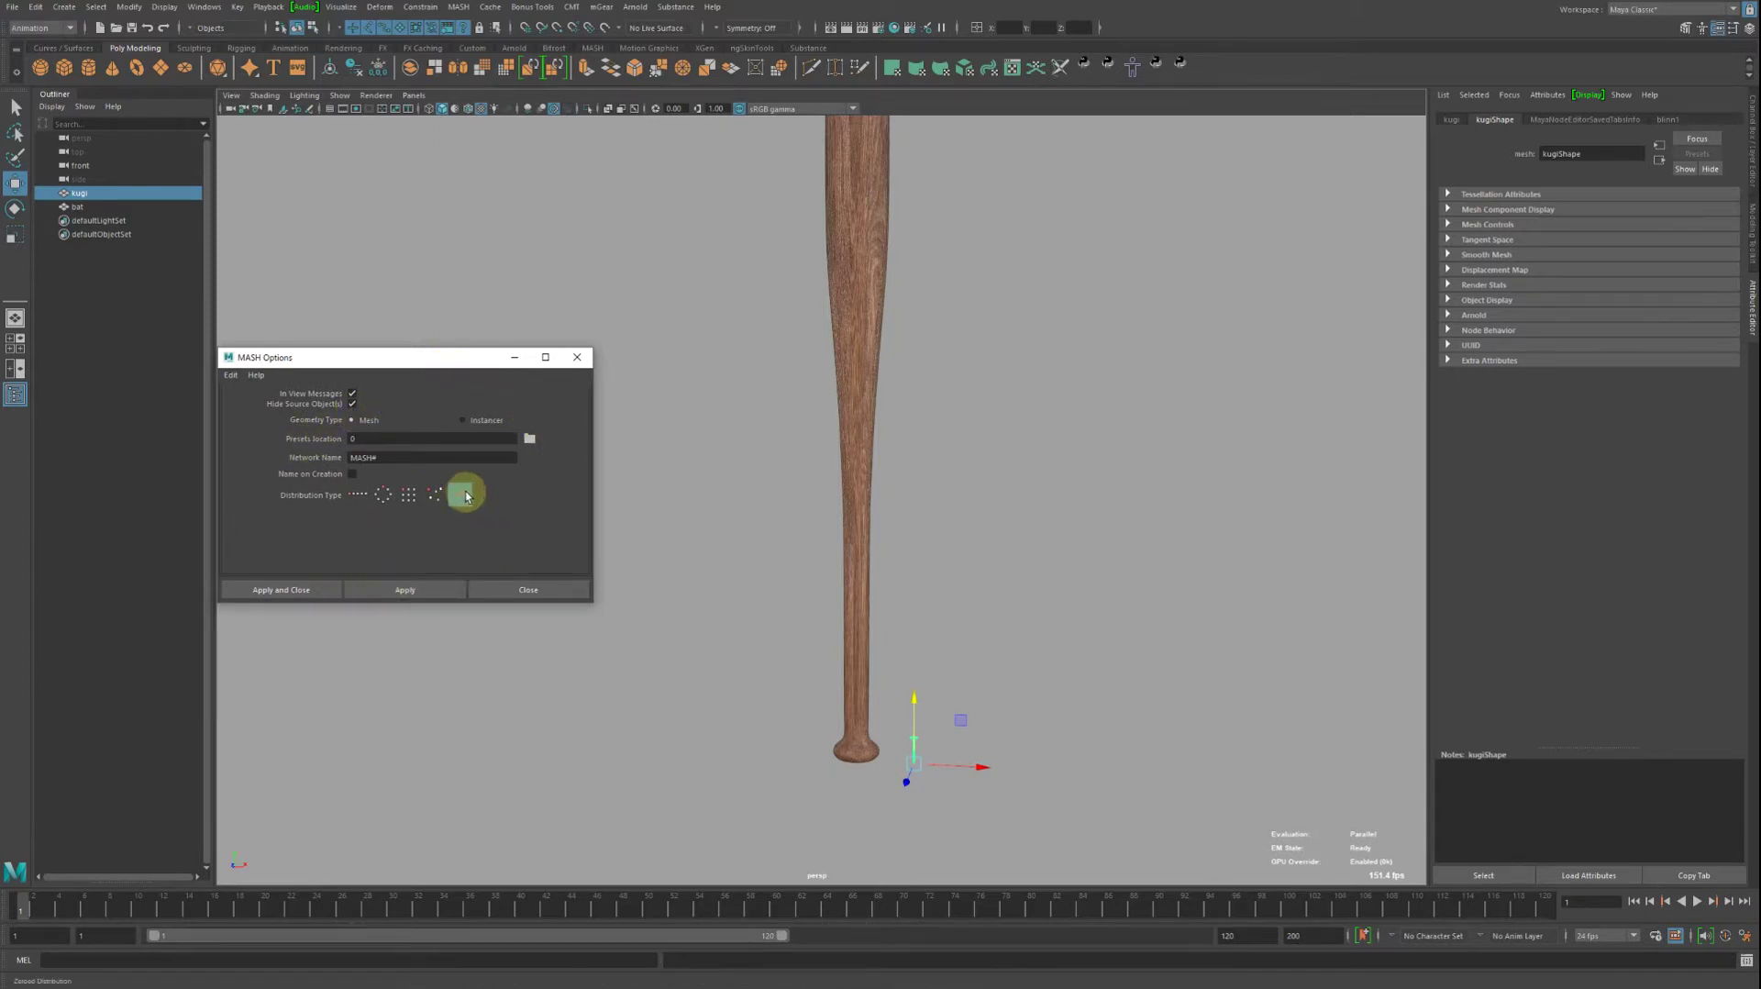
left_click(404, 591)
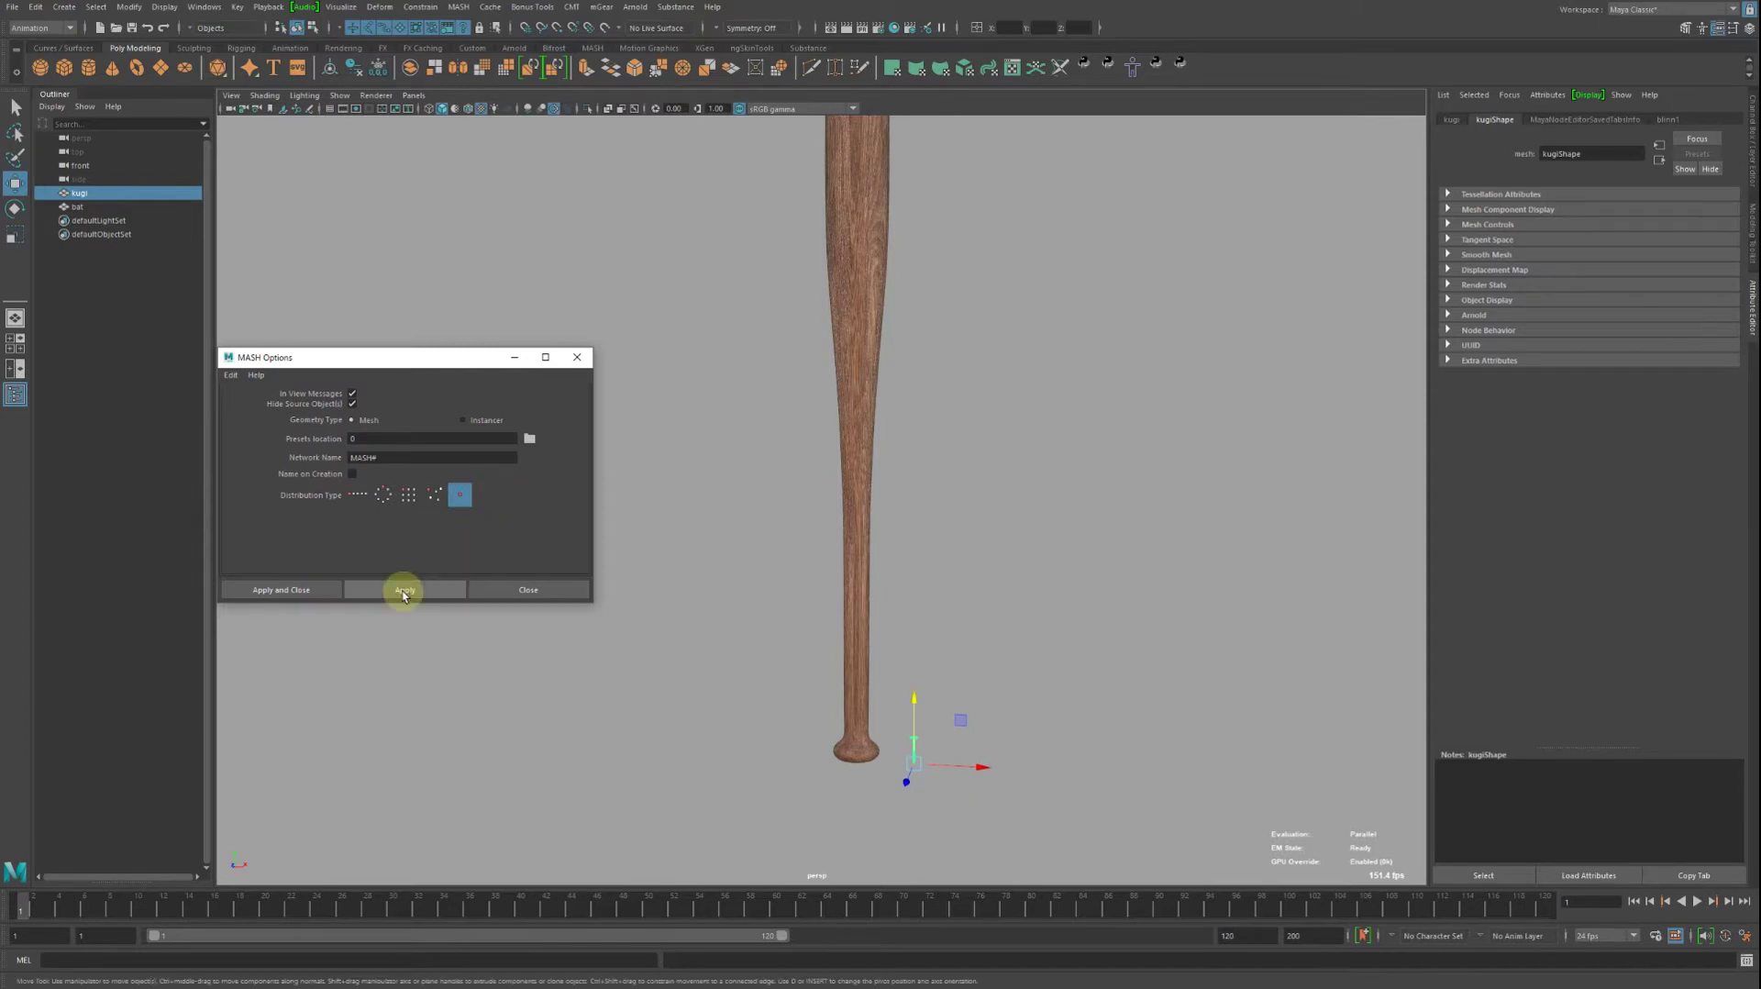
Inspect kugi, MASH1 and MASH1_ReproMesh in the Outliner and view the bat's base.
left_click(84, 191)
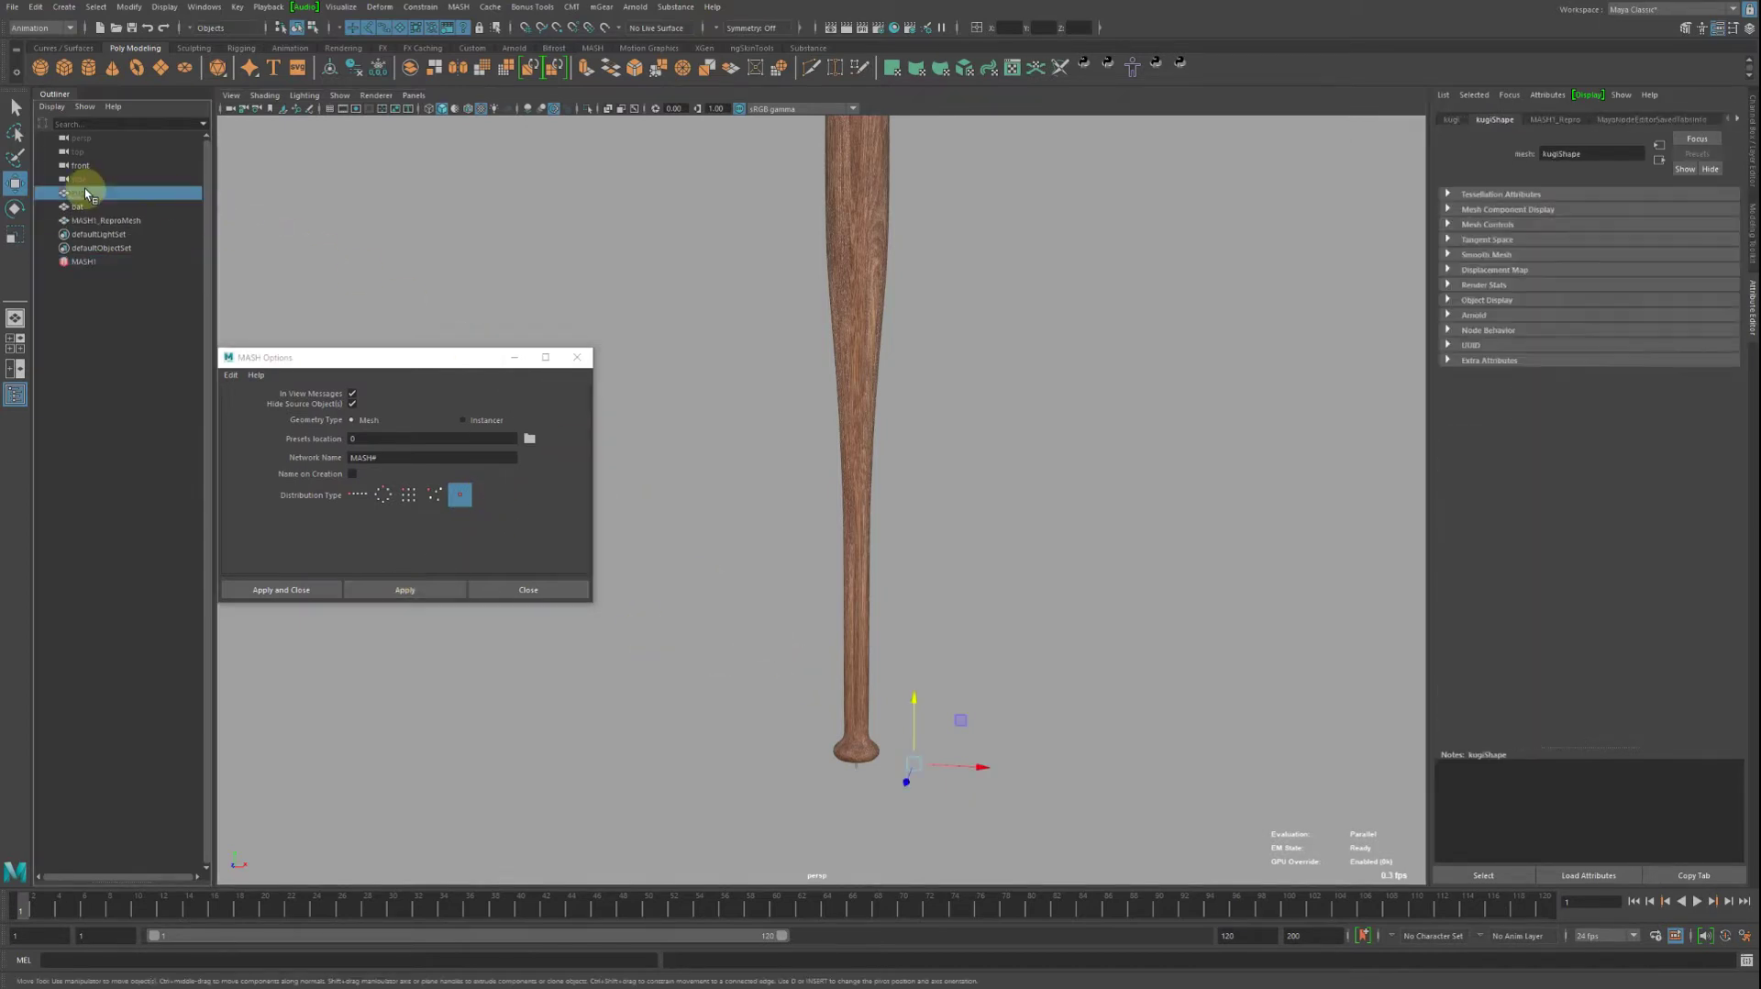
left_click(106, 262)
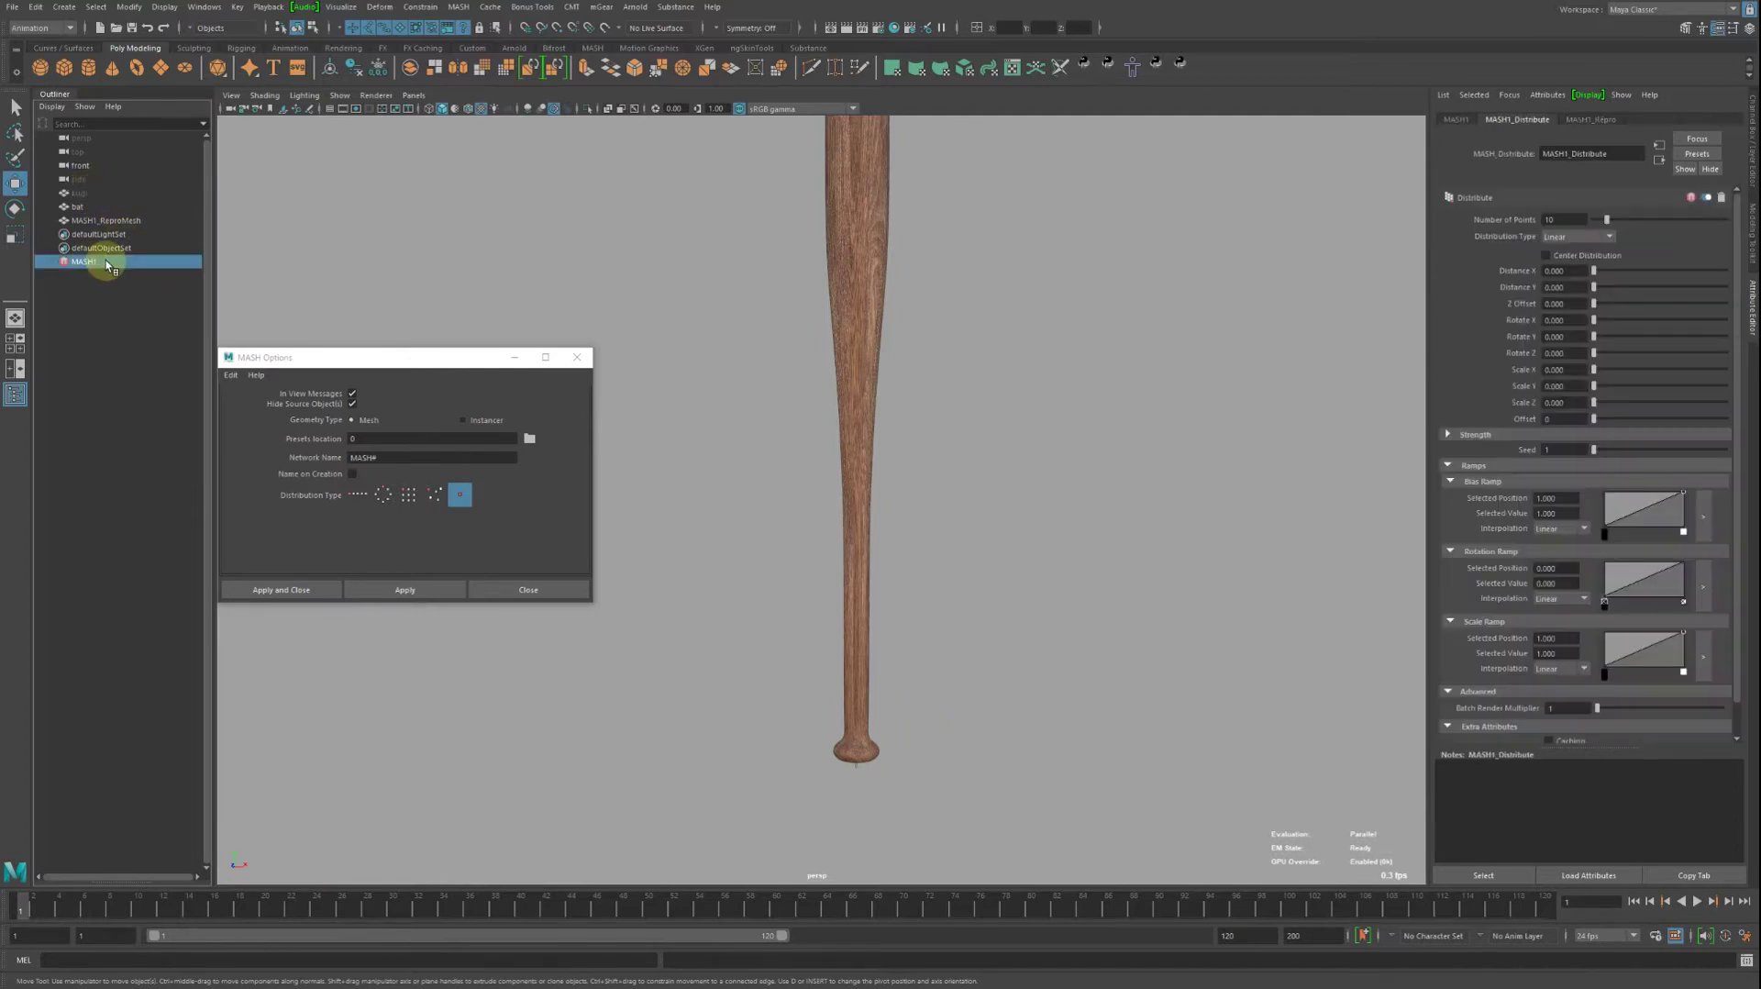
left_click(108, 222, "ctrl")
left_click_drag(341, 366, 342, 731)
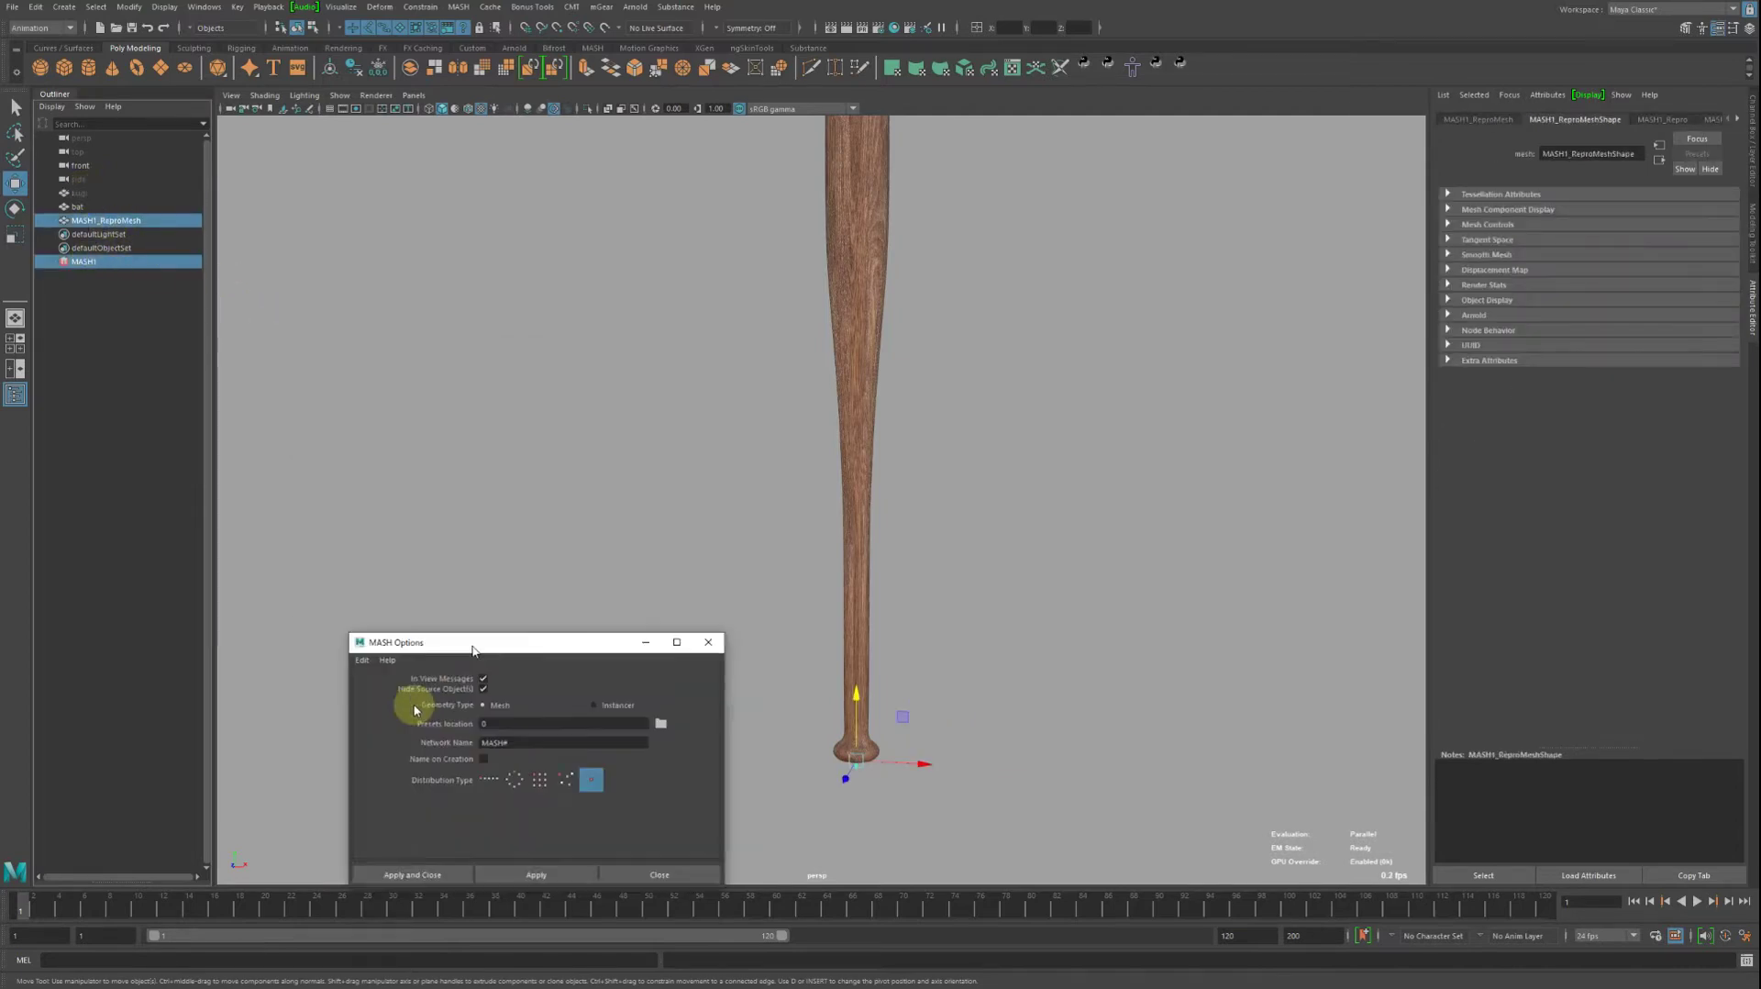
middle_click_drag(621, 563, 739, 539)
left_click_drag(739, 539, 977, 488, "alt")
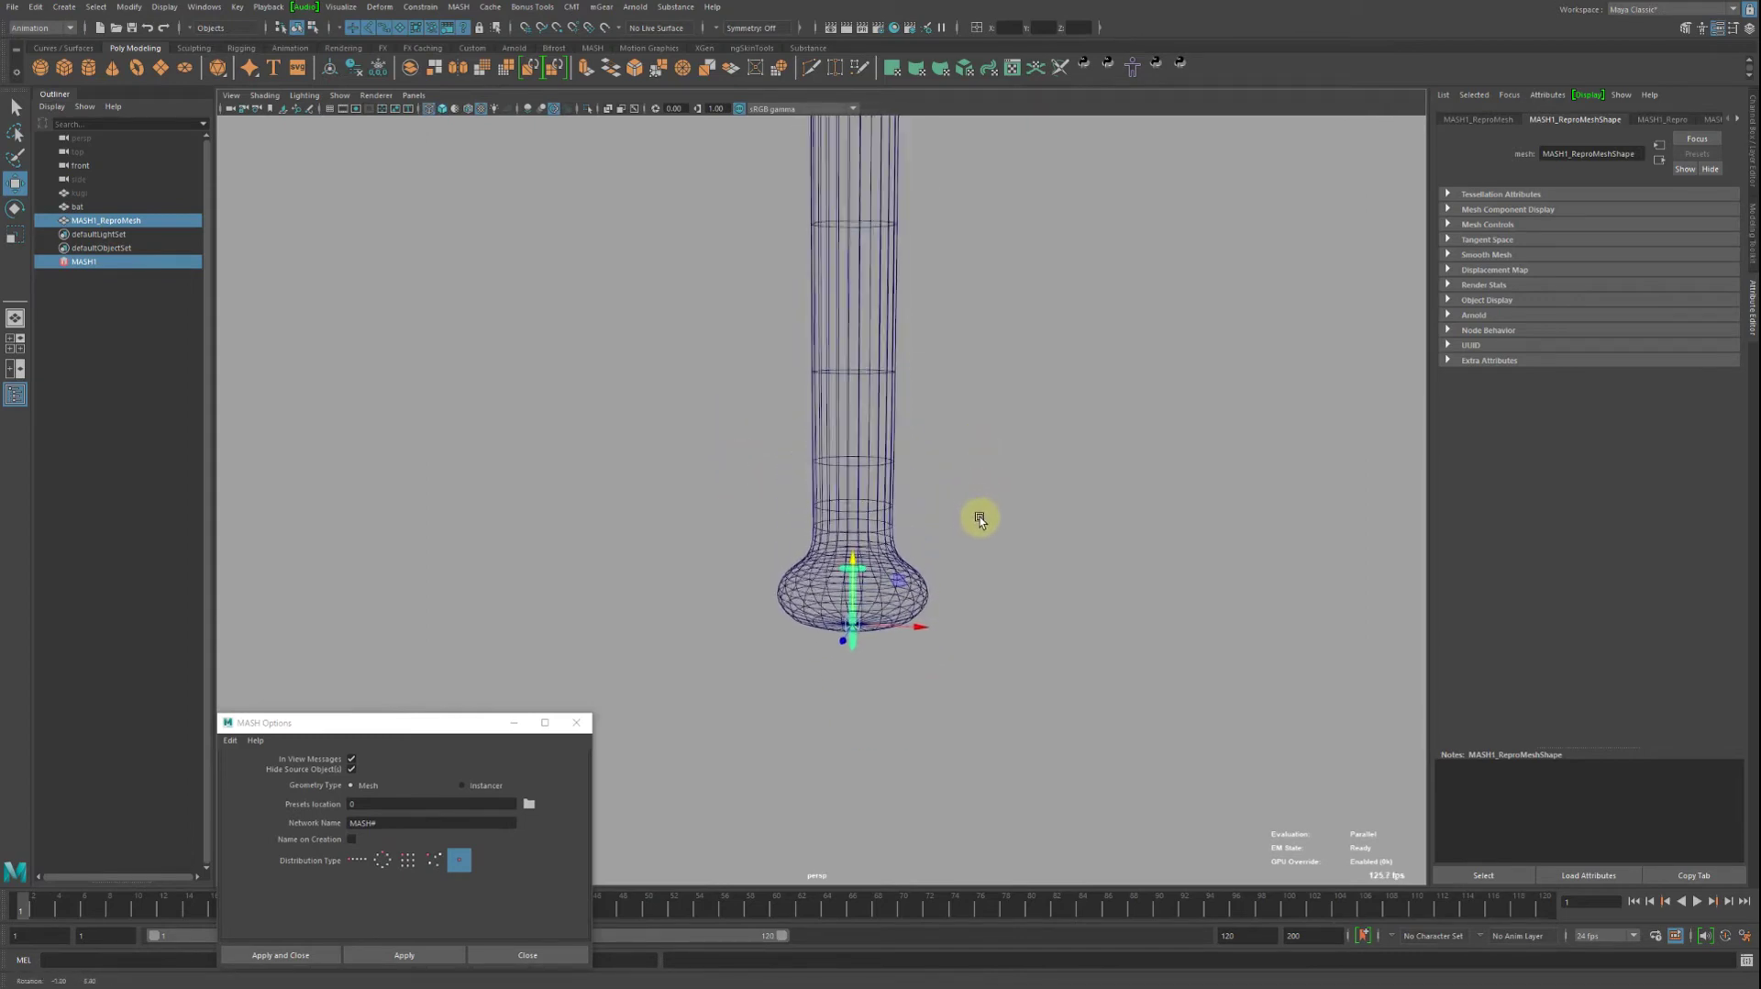
left_click_drag(976, 488, 841, 515, "alt")
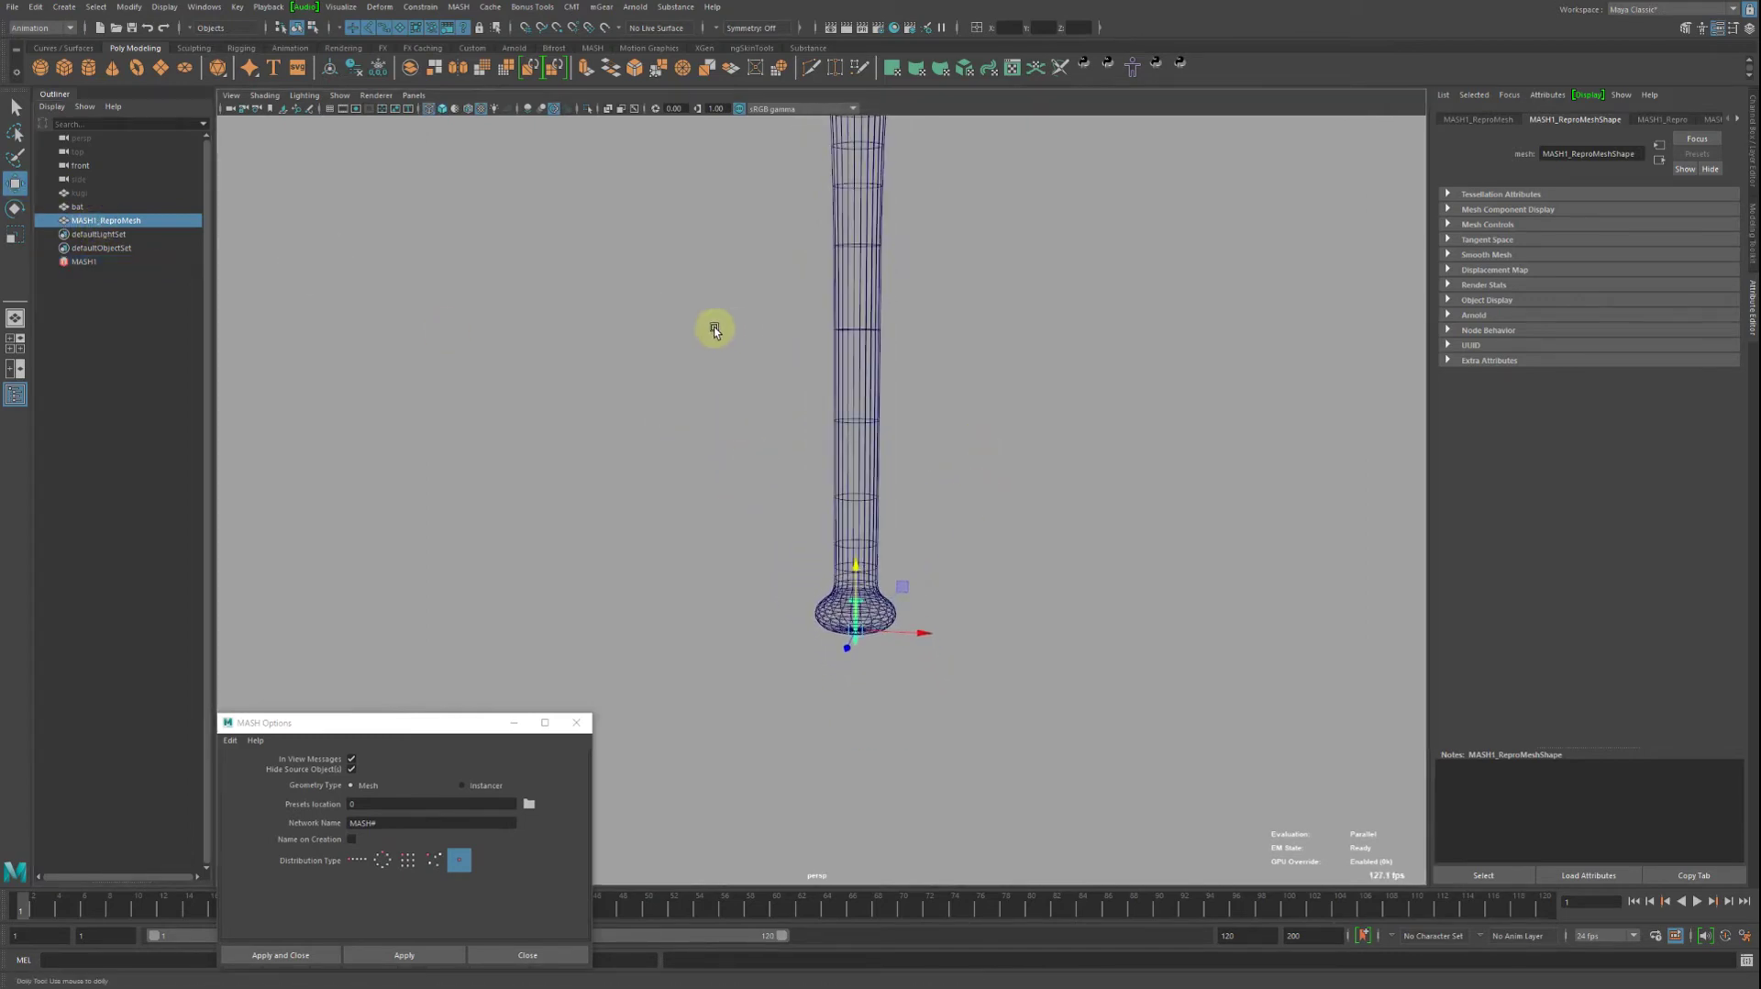
left_click(624, 285)
mouse_move(677, 295)
right_mouse_down("alt")
mouse_move(630, 393)
mouse_move(605, 367)
right_mouse_up("alt")
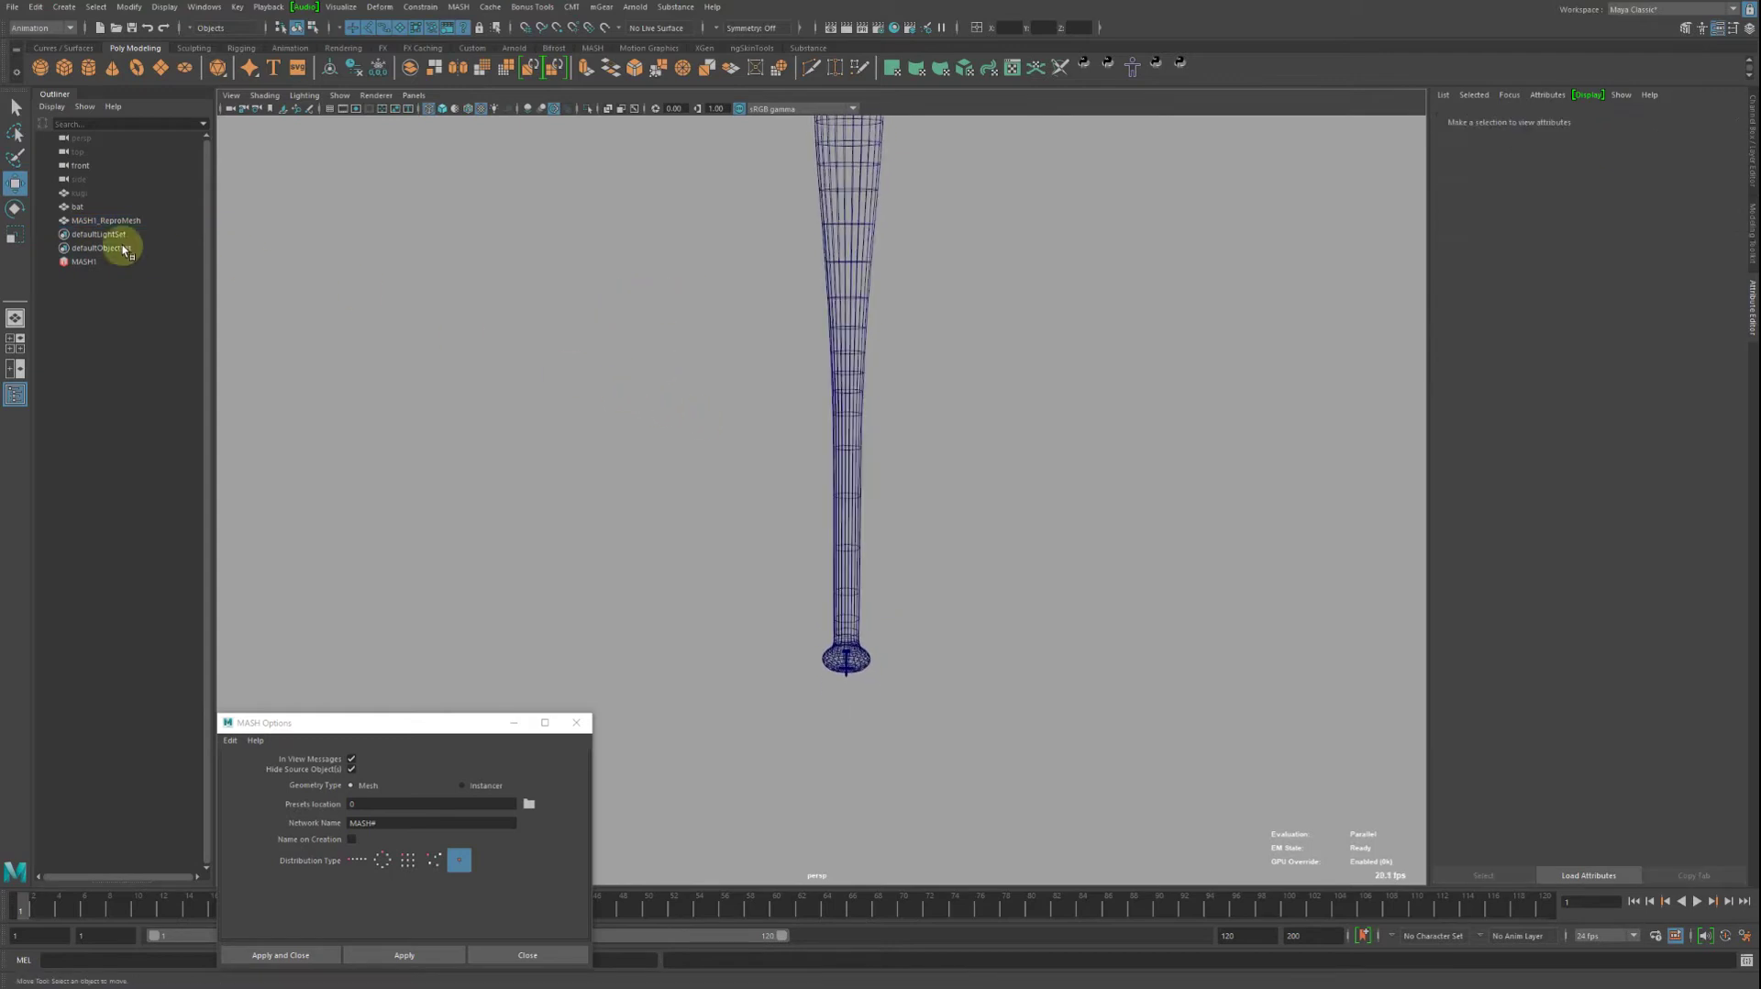
Select MASH1, cycle wireframe, shaded and textured display, and frame the bat.
key("5")
mouse_move(652, 288)
right_mouse_down("alt")
mouse_move(845, 514)
mouse_move(876, 472)
right_mouse_up("alt")
left_click(867, 463)
scroll(890, 282, "down", 3)
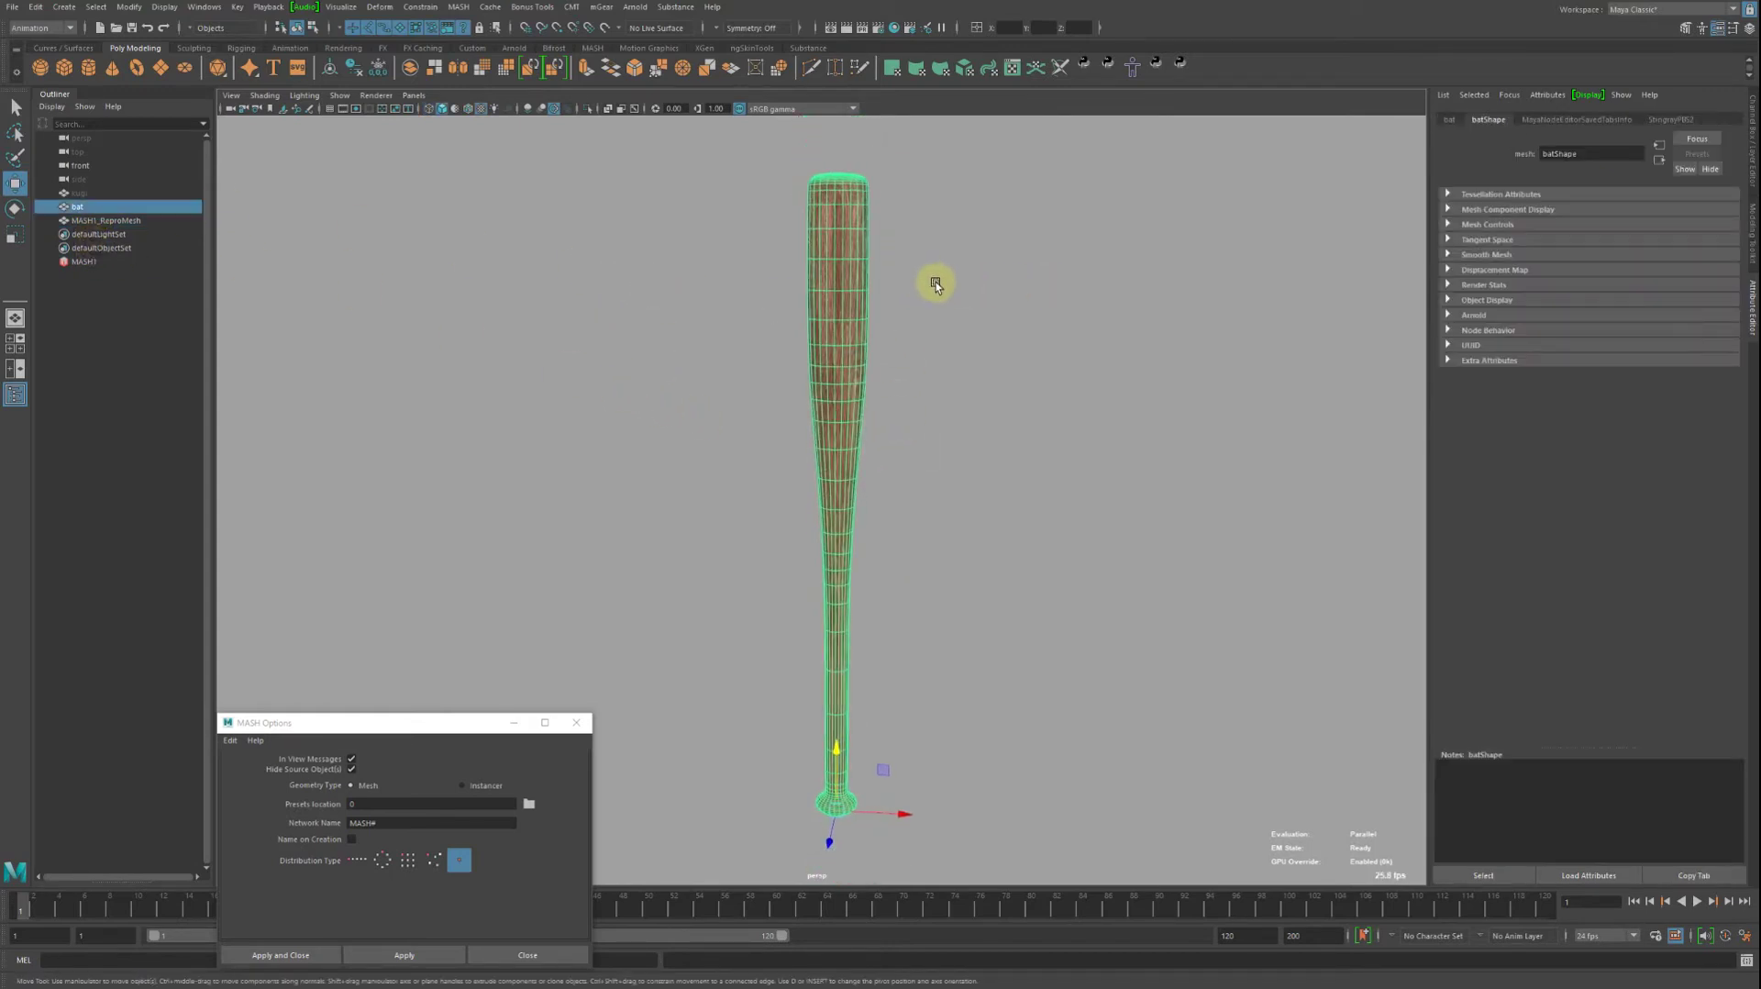
left_click(84, 263)
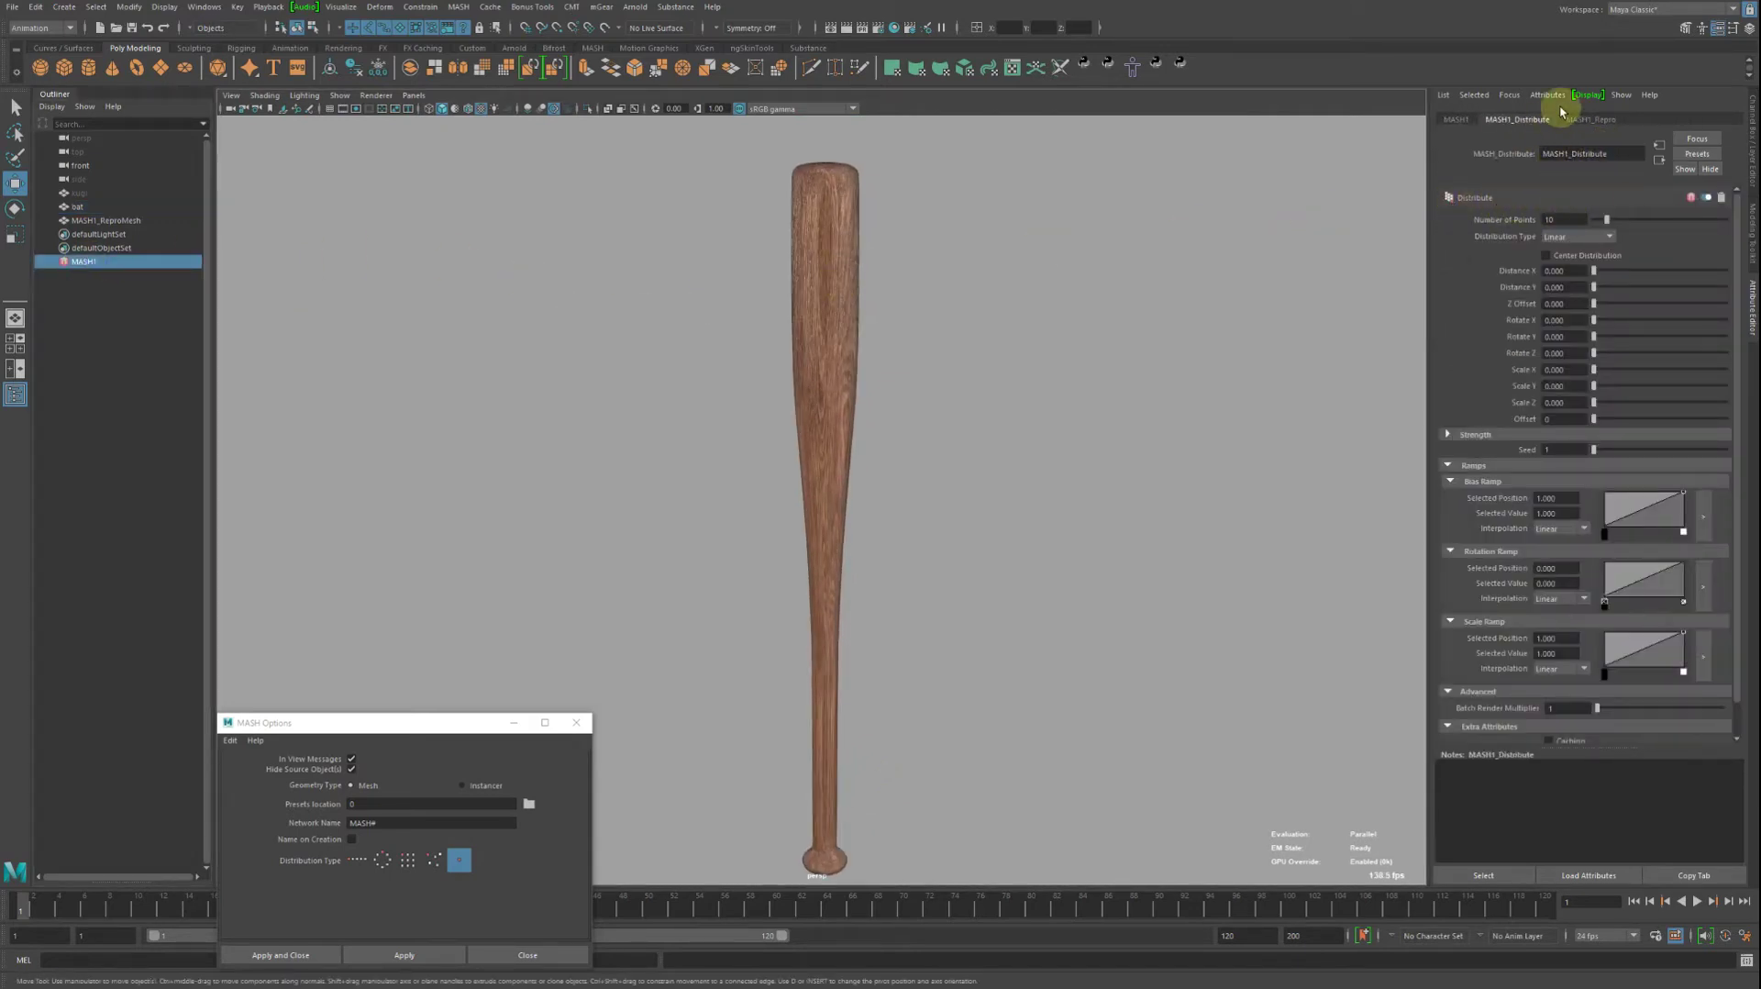
left_click_drag(1255, 311, 1230, 305, "alt")
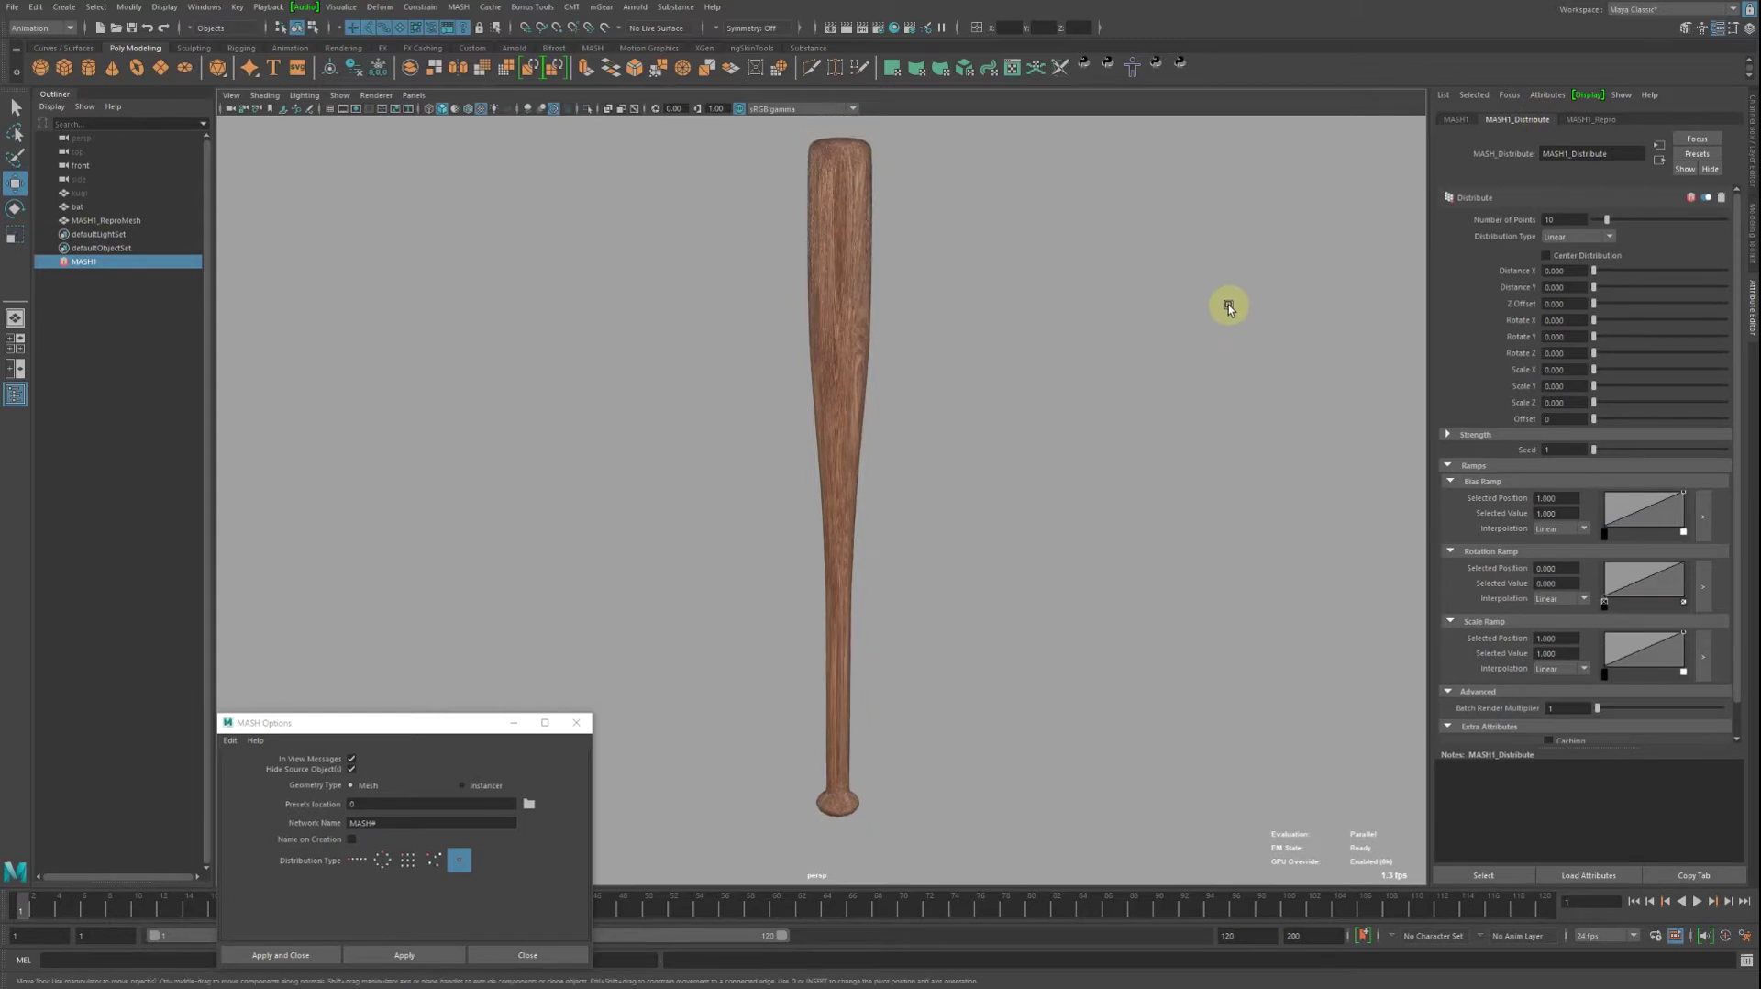
key("4")
right_click_drag(1159, 377, 1188, 360, "alt")
key("5")
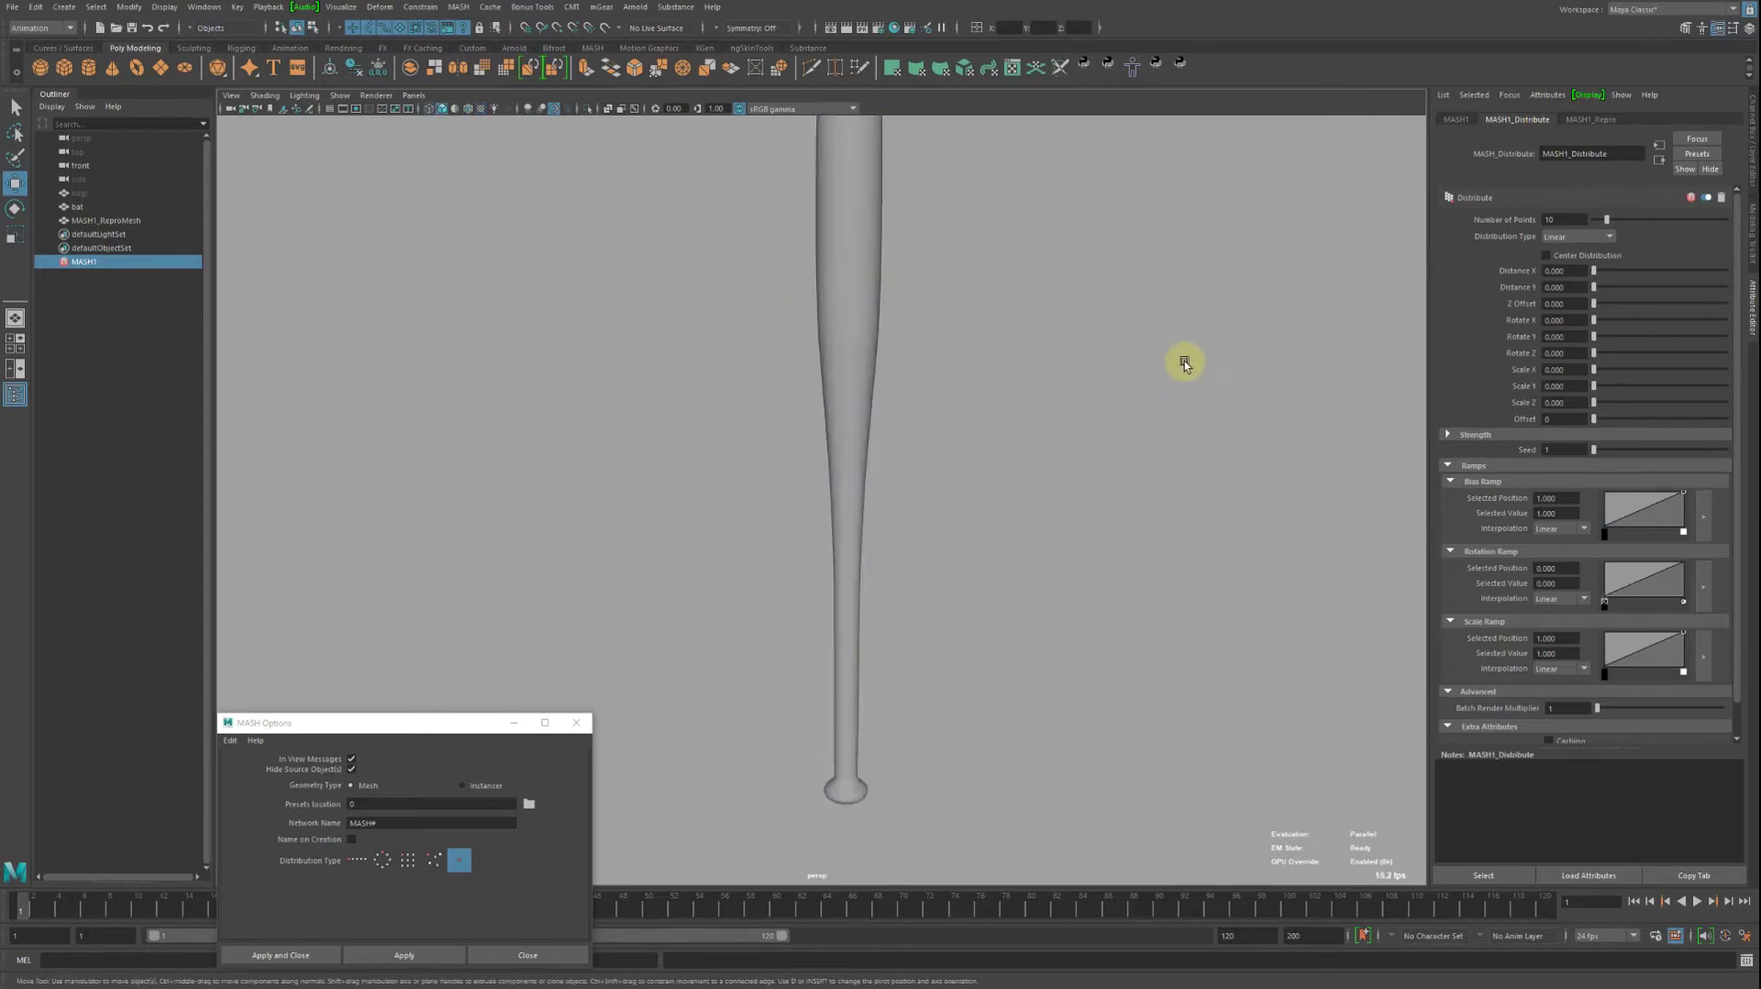
key("6")
key("f")
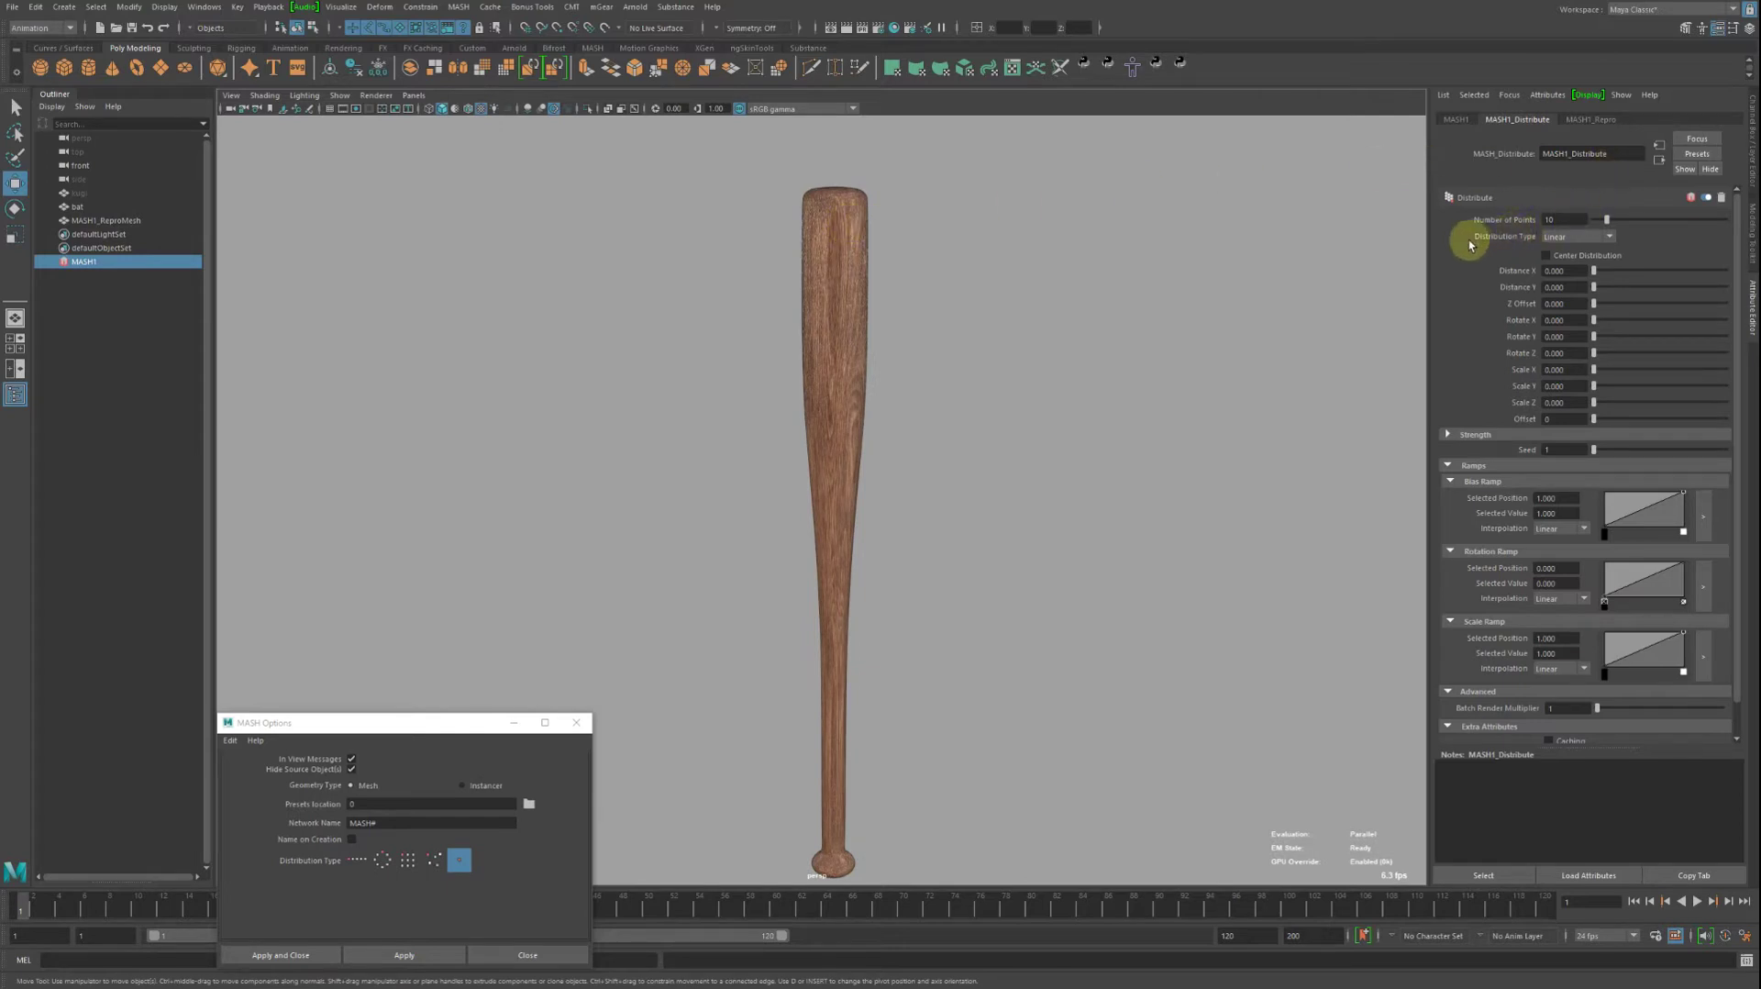
Set Distribution Type to Mesh with the bat as Input Mesh, then frame the scattered nails.
left_click(1556, 242)
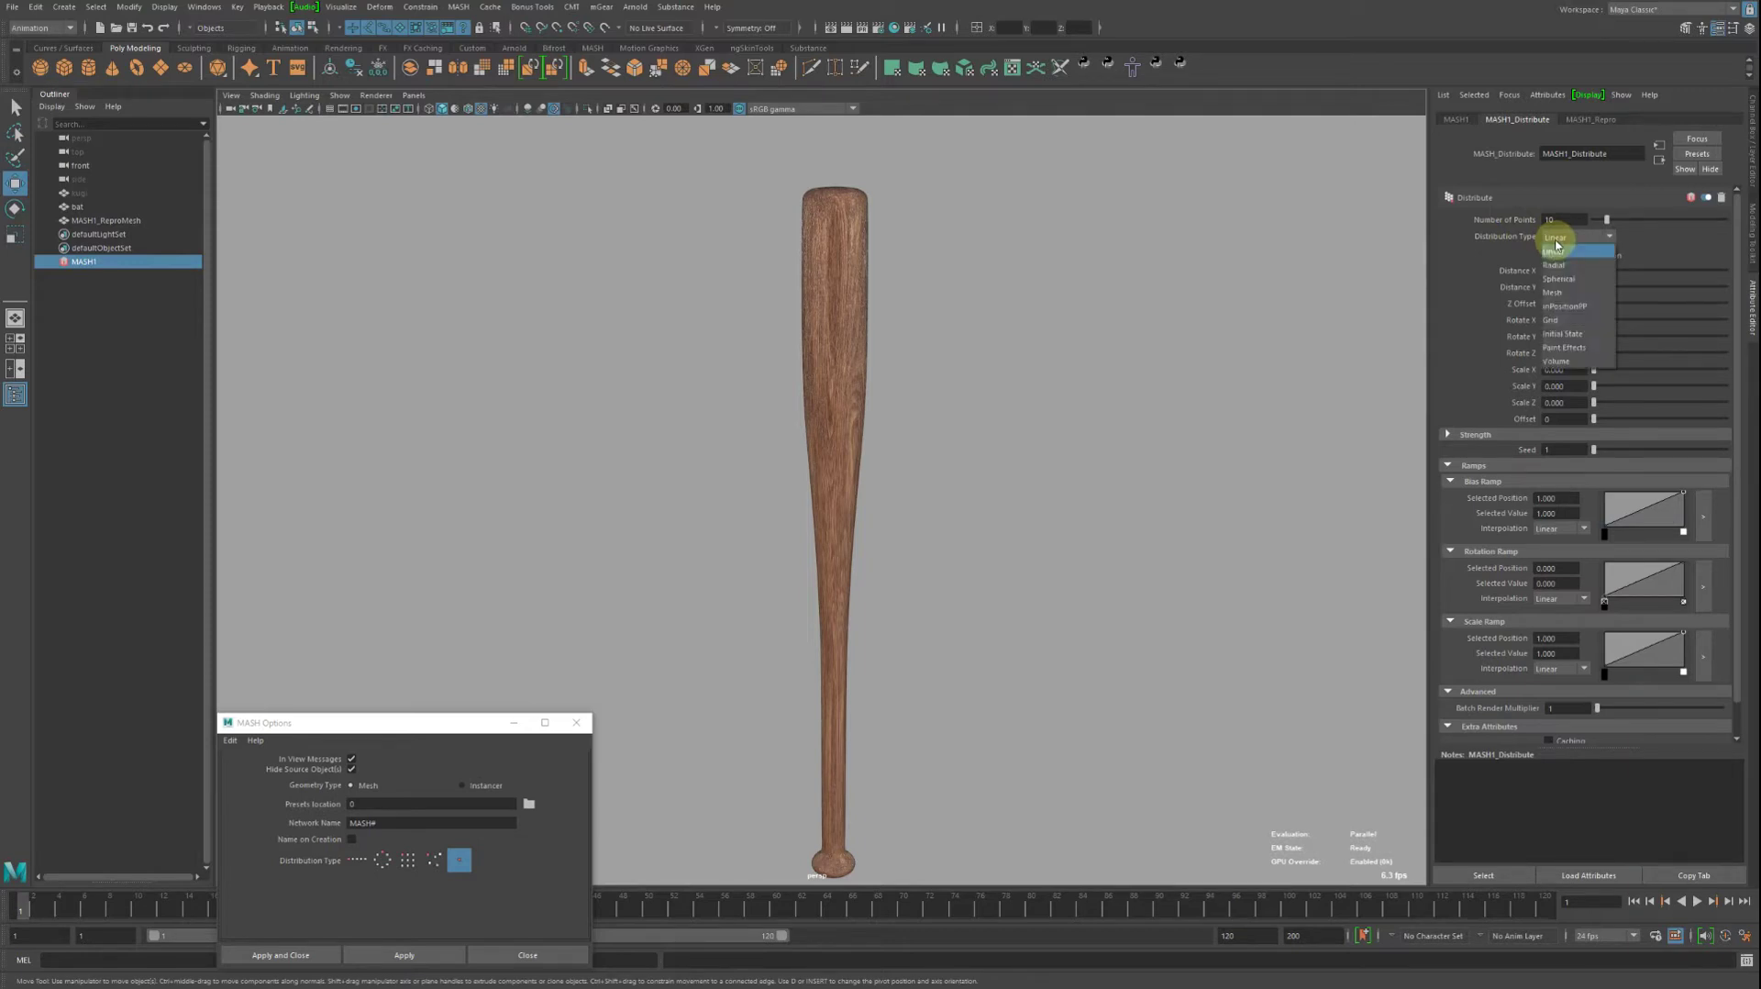
left_click(1554, 292)
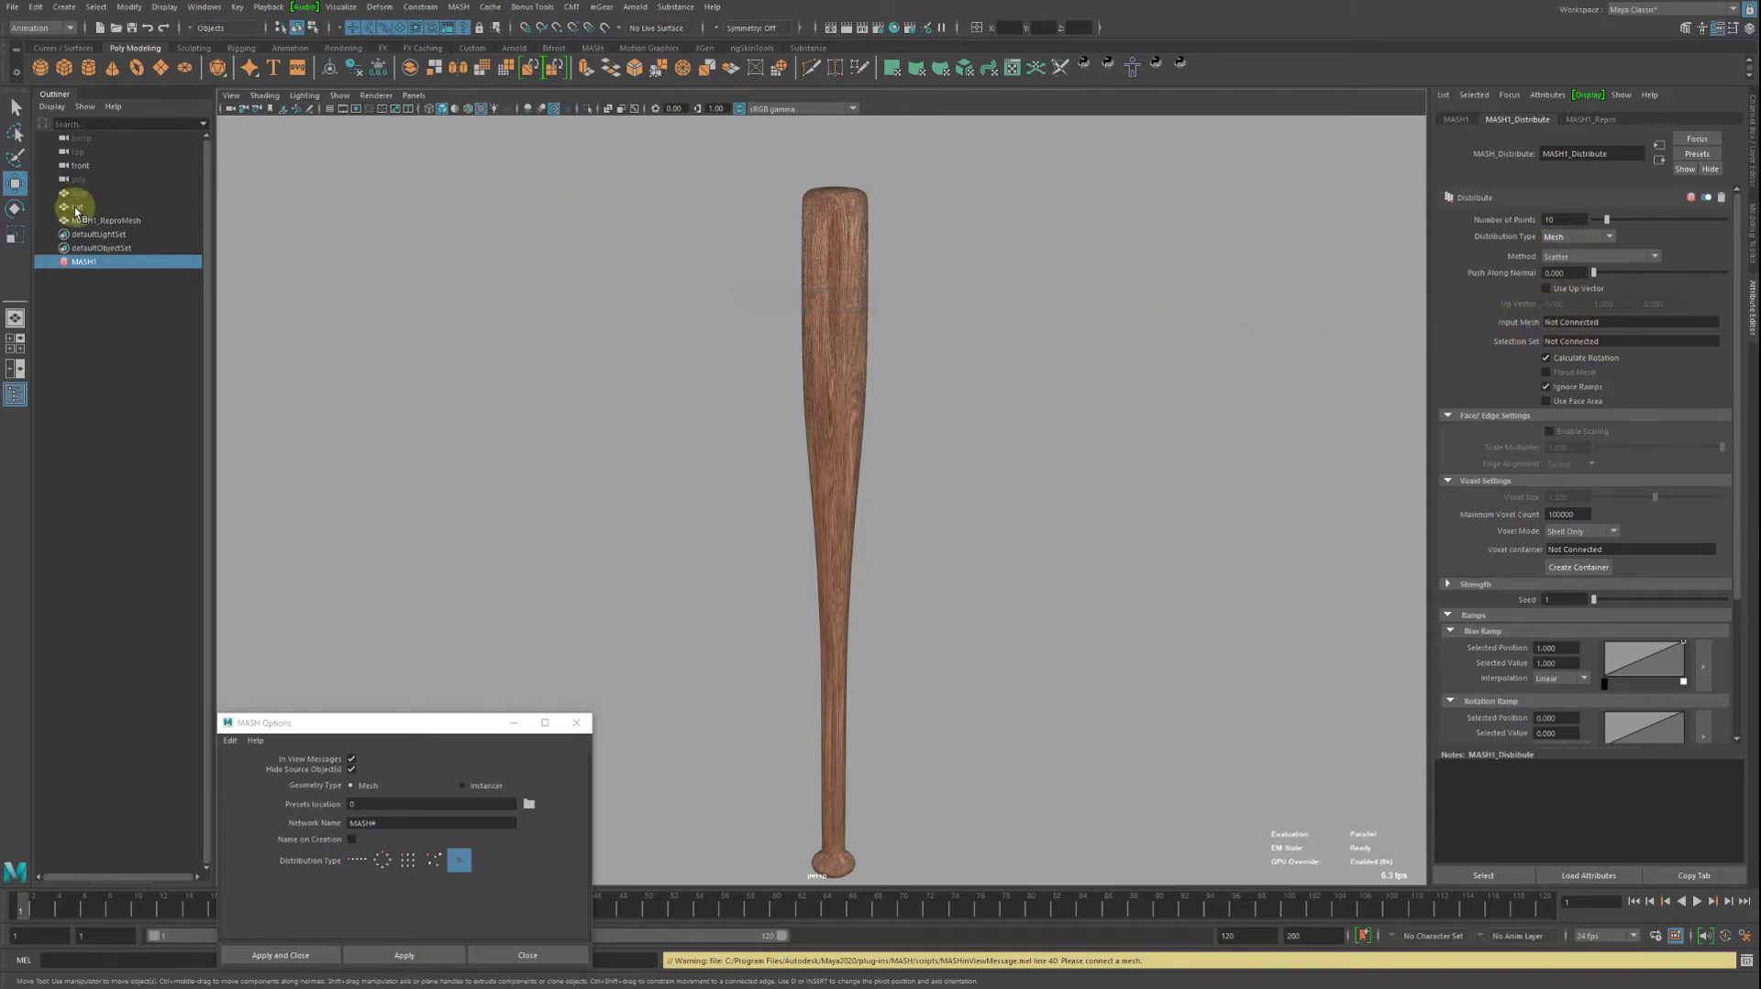
left_click_drag(77, 211, 666, 257)
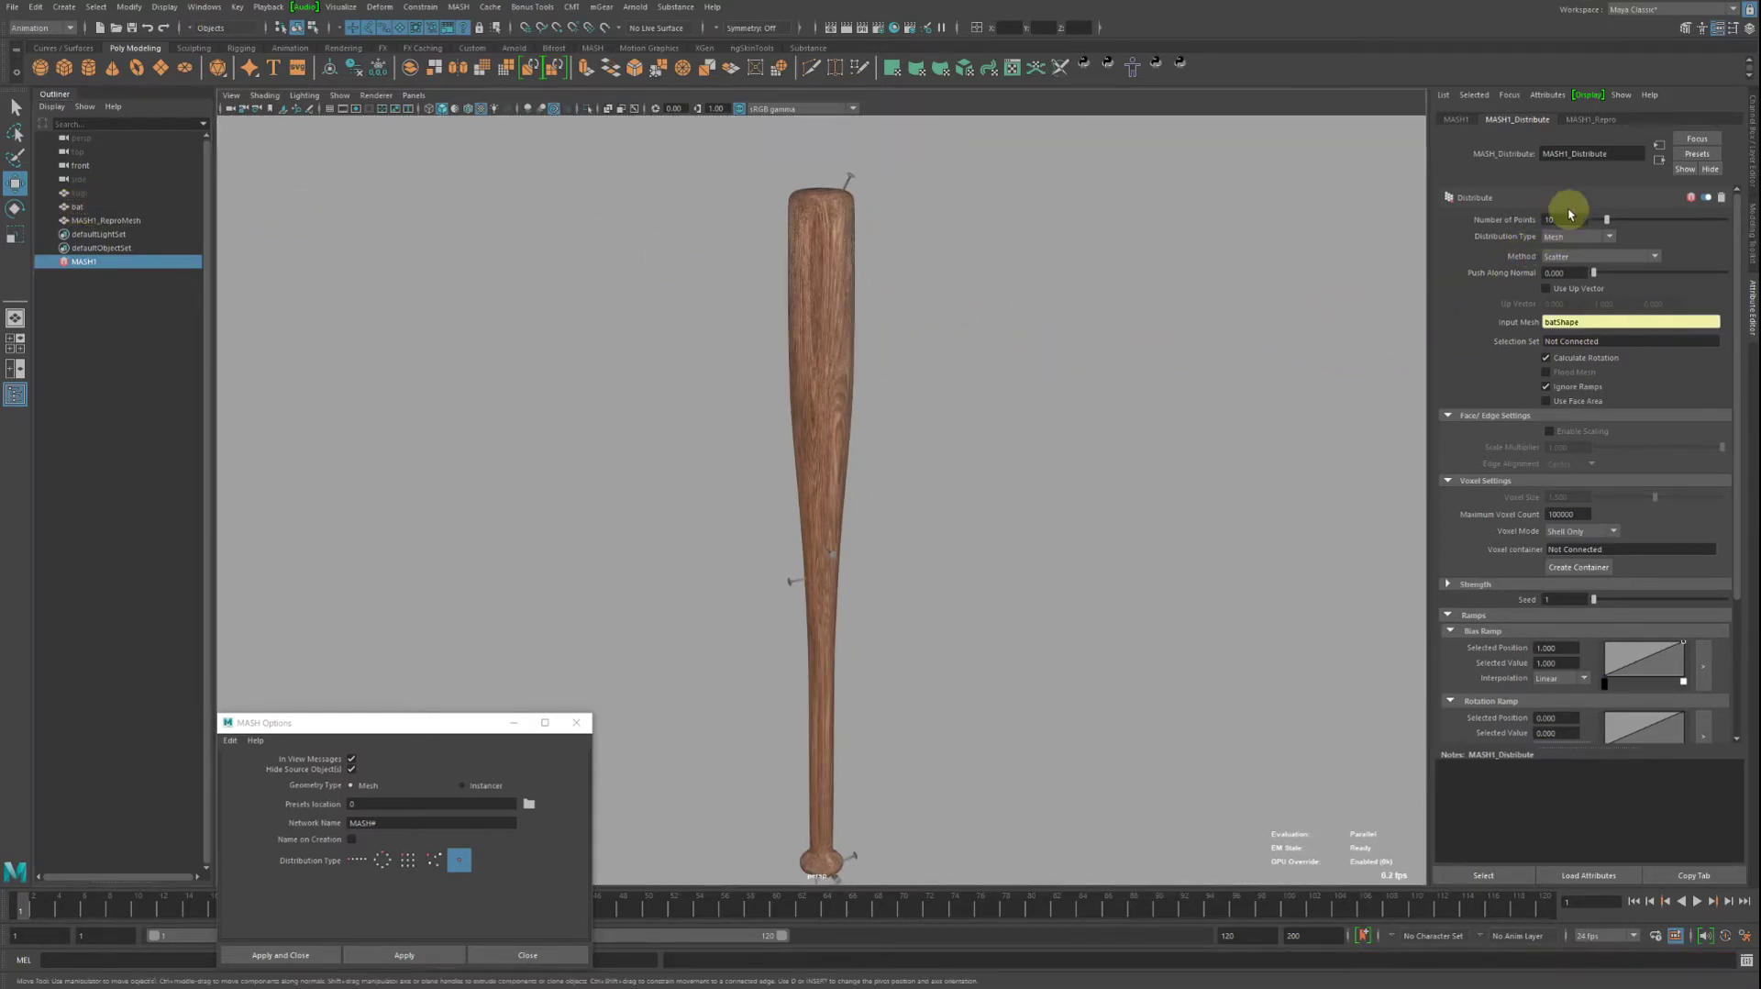
mouse_move(971, 348)
left_mouse_down("alt")
mouse_move(834, 506)
mouse_move(814, 439)
left_mouse_up("alt")
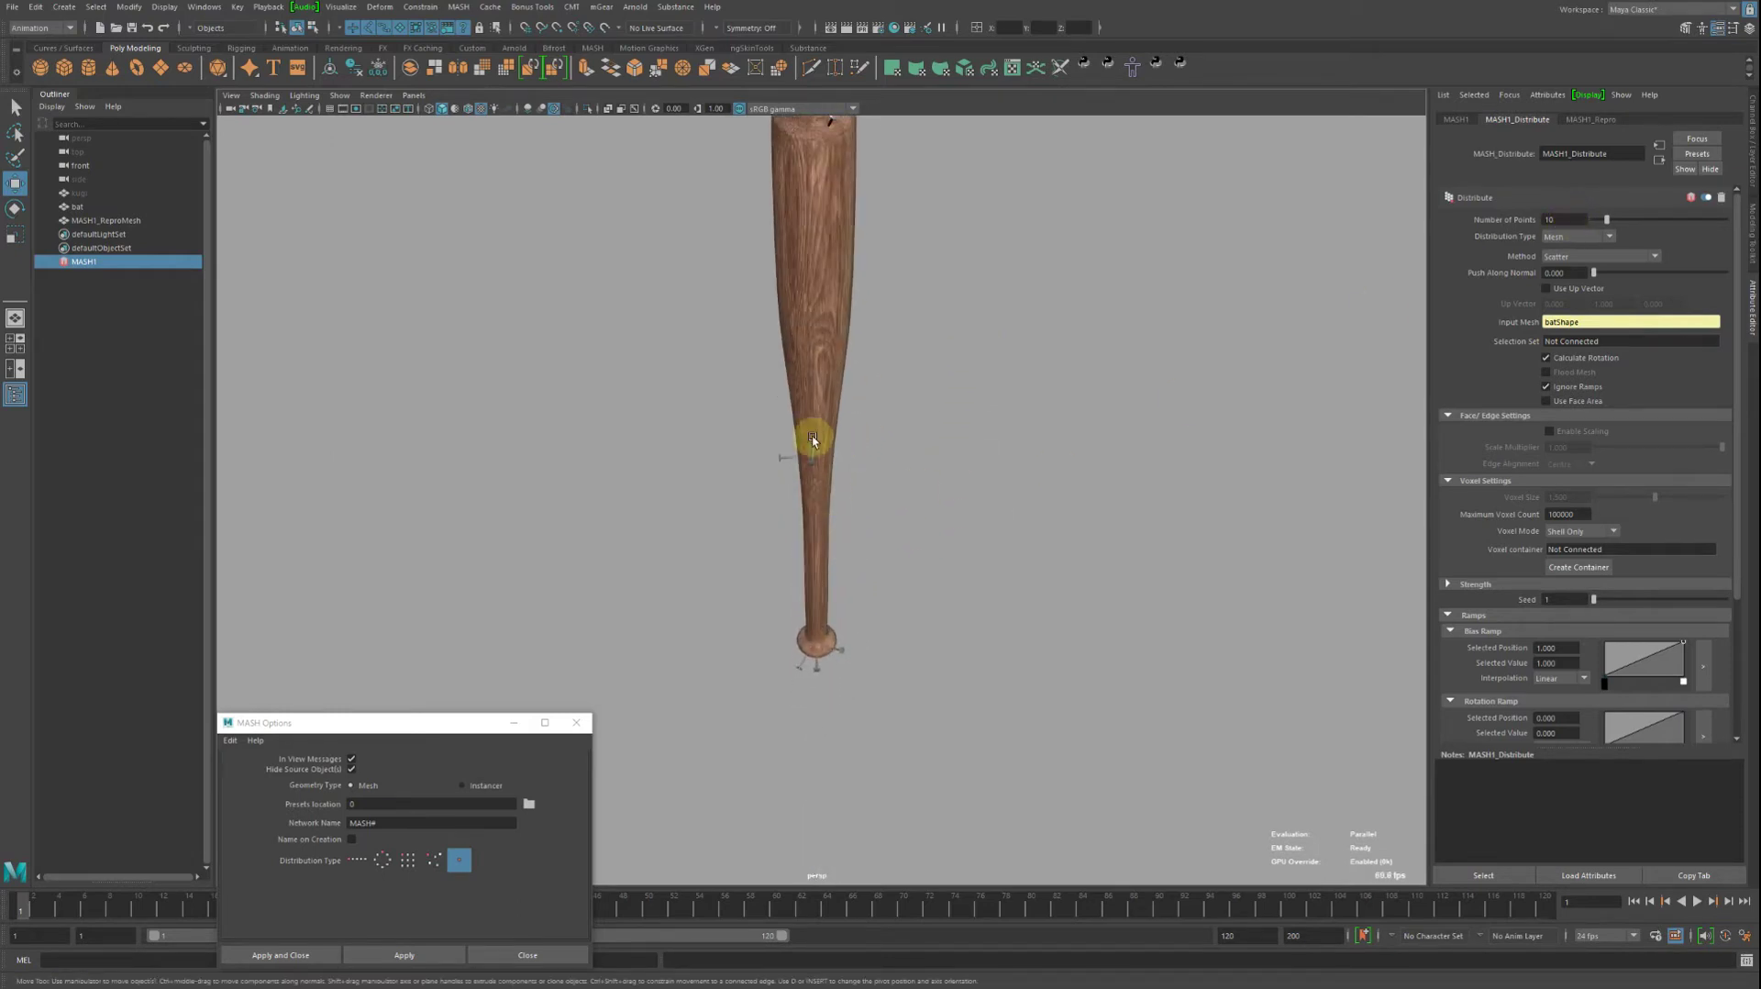
right_click_drag(814, 440, 869, 628, "alt")
left_click_drag(869, 629, 1010, 601, "alt")
right_click_drag(1010, 601, 785, 686, "alt")
key("f")
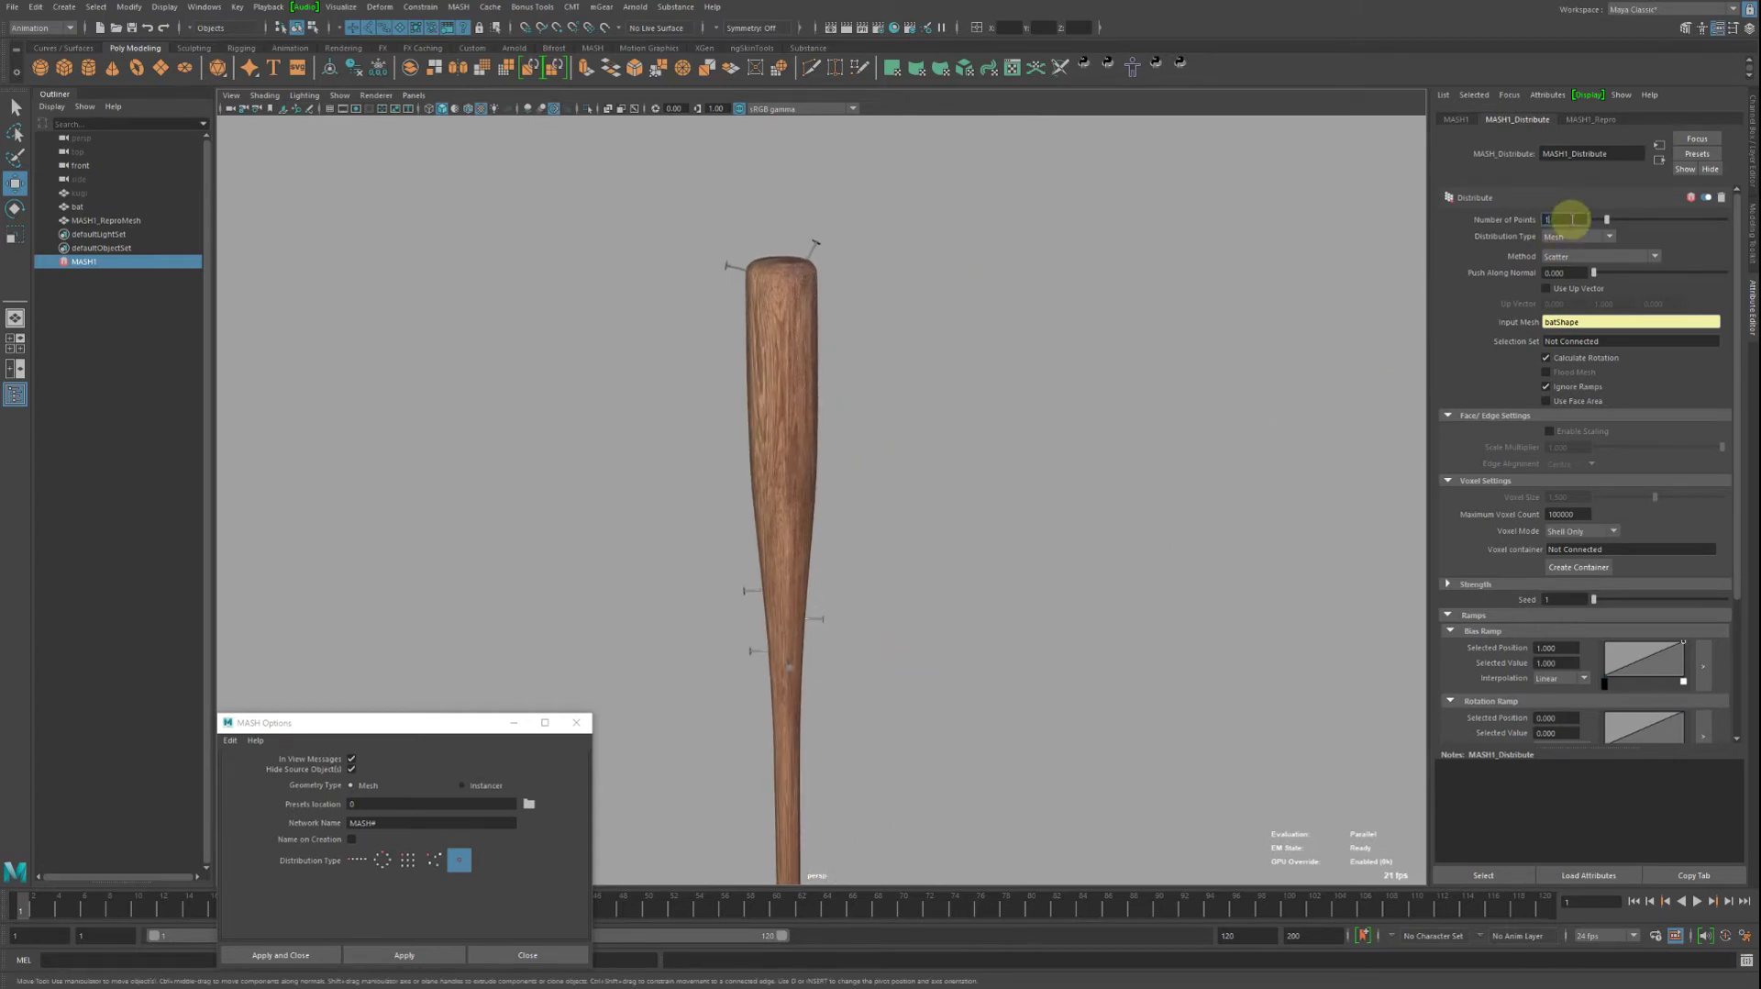
Set Number of Points to 100 and orbit to check the nail coverage.
type("00")
key("Return")
mouse_move(751, 433)
left_mouse_down("alt")
mouse_move(785, 374)
mouse_move(838, 395)
mouse_move(829, 424)
mouse_move(763, 425)
left_mouse_up("alt")
right_click_drag(762, 425, 775, 499, "alt")
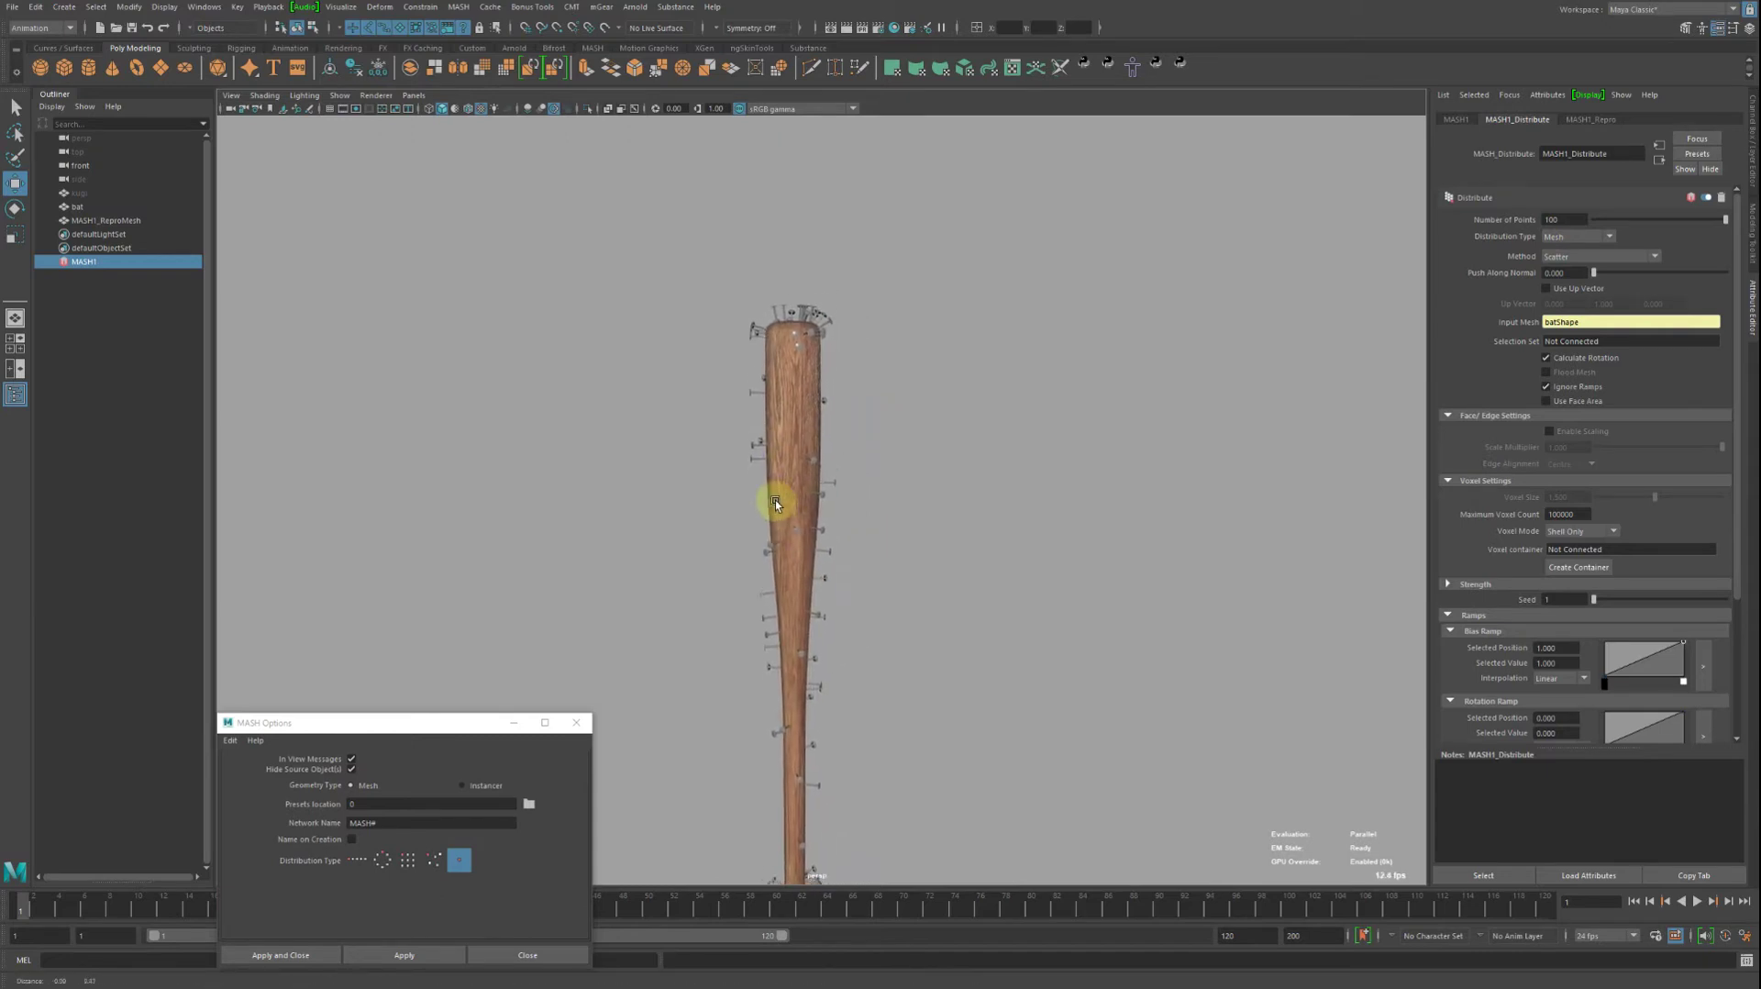
mouse_move(774, 499)
left_mouse_down("alt")
mouse_move(885, 445)
mouse_move(889, 476)
mouse_move(1114, 621)
mouse_move(900, 488)
mouse_move(1034, 389)
mouse_move(970, 346)
mouse_move(1034, 315)
left_mouse_up("alt")
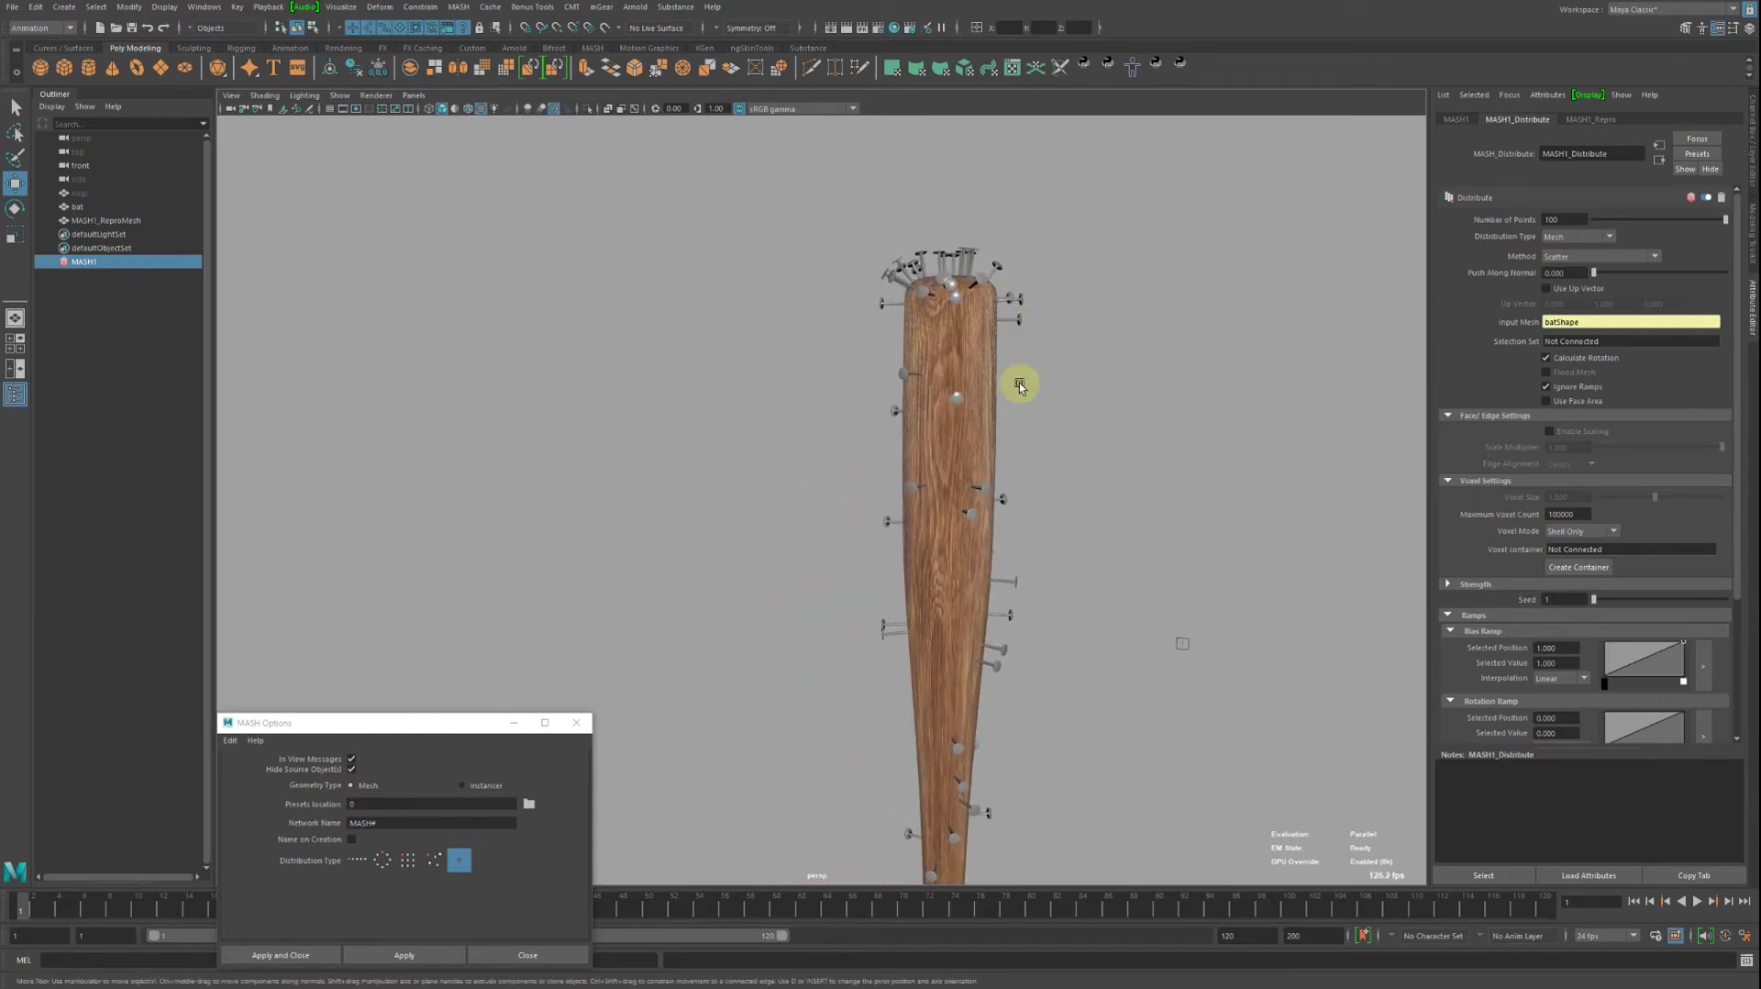
mouse_move(1020, 383)
left_mouse_down("alt")
mouse_move(901, 436)
mouse_move(956, 384)
mouse_move(916, 549)
mouse_move(918, 703)
left_mouse_up("alt")
mouse_move(848, 520)
left_mouse_down("alt")
mouse_move(834, 716)
mouse_move(739, 700)
mouse_move(747, 476)
mouse_move(1264, 420)
left_mouse_up("alt")
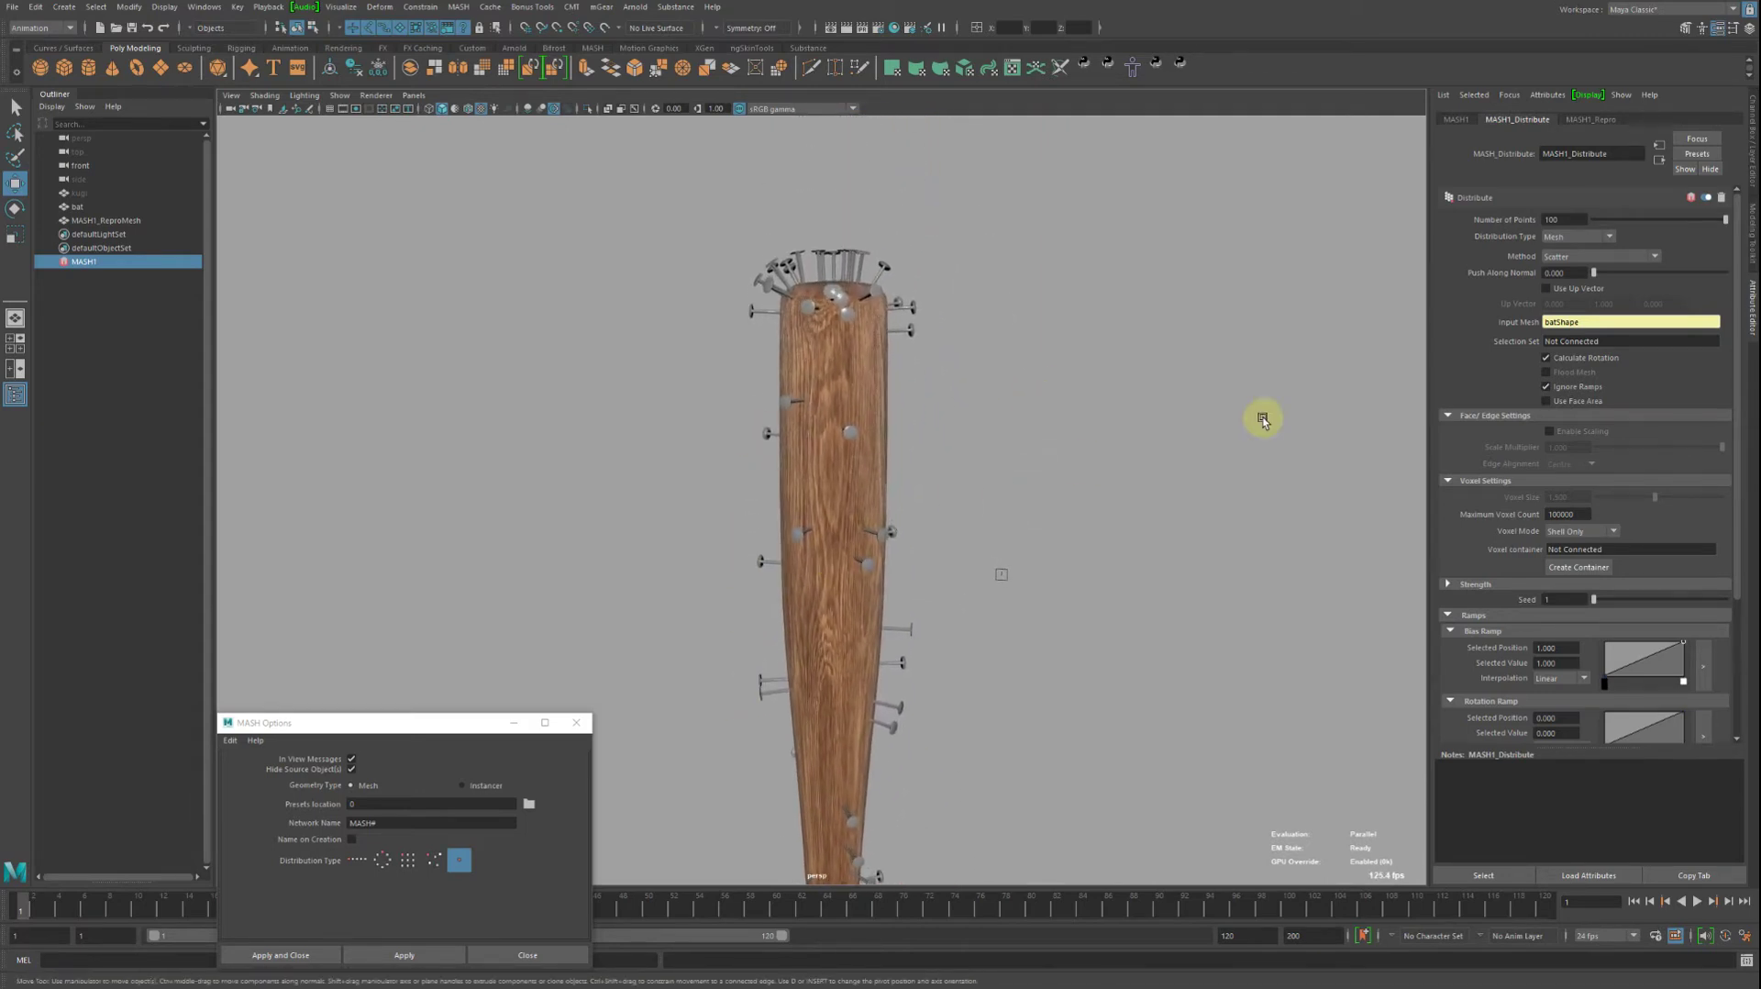
Enable Use Face Area, enter 160 points, then drag the count down to 29.
left_click(1551, 404)
mouse_move(928, 436)
left_mouse_down("alt")
mouse_move(1010, 393)
mouse_move(934, 383)
mouse_move(998, 553)
left_mouse_up("alt")
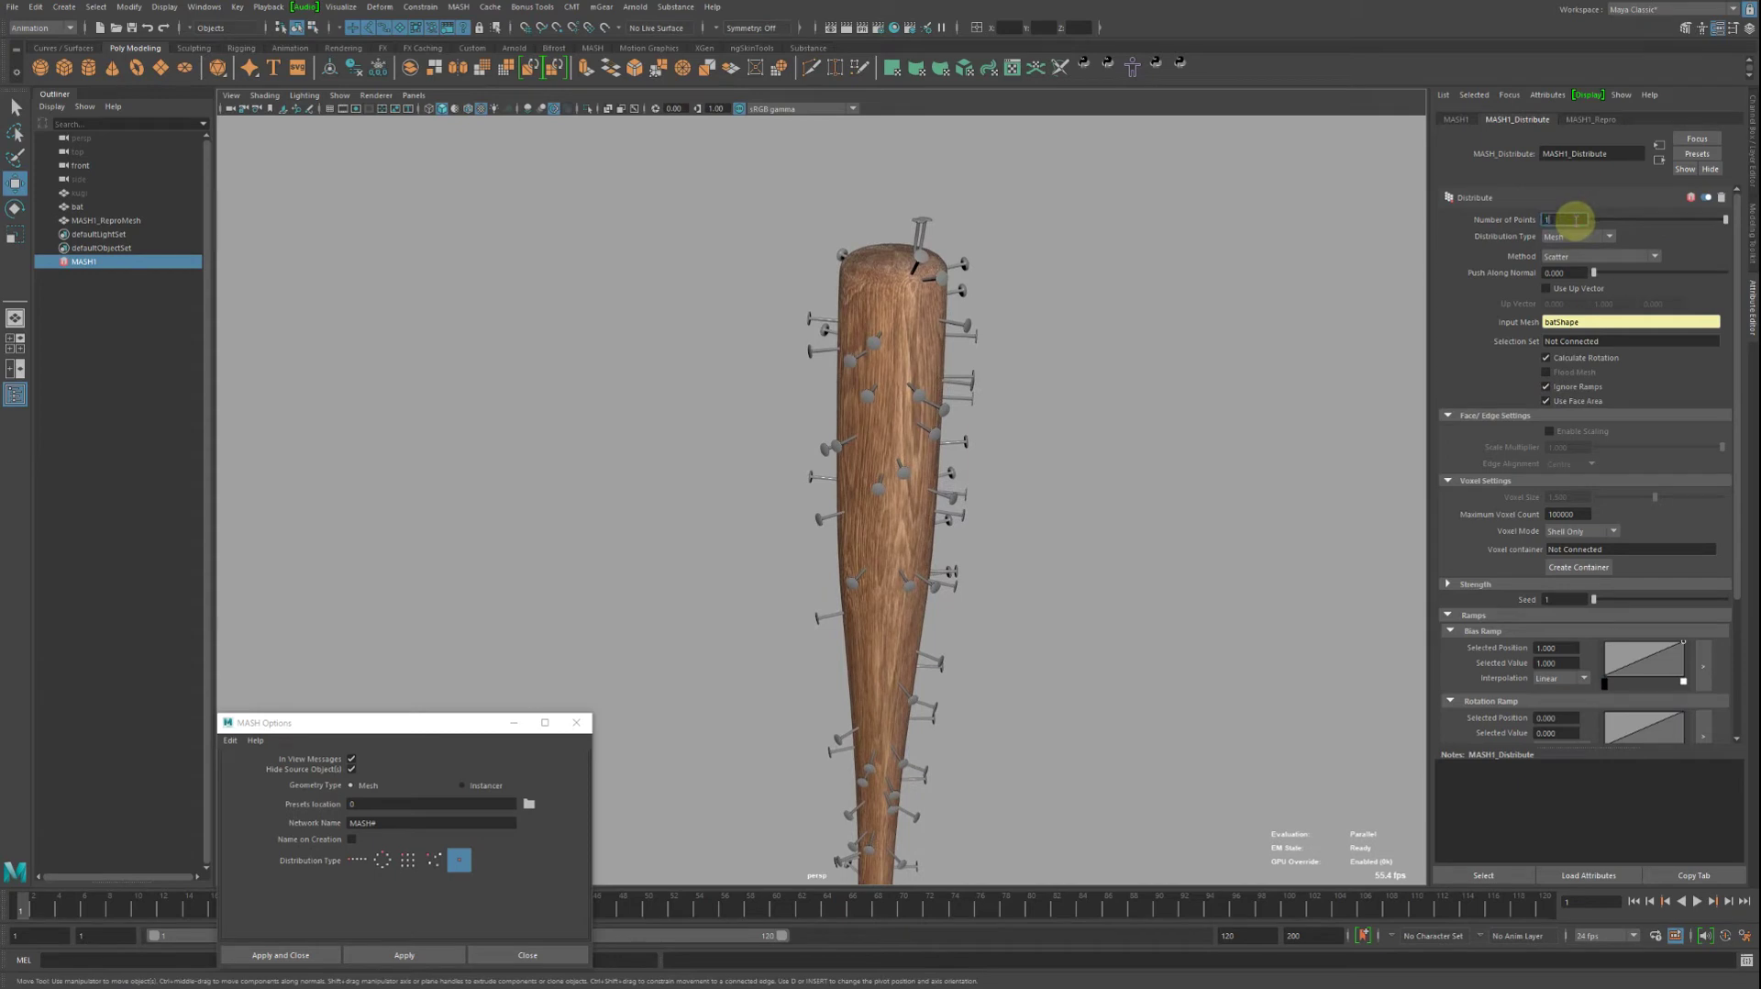
type("50")
type("60")
key("Return")
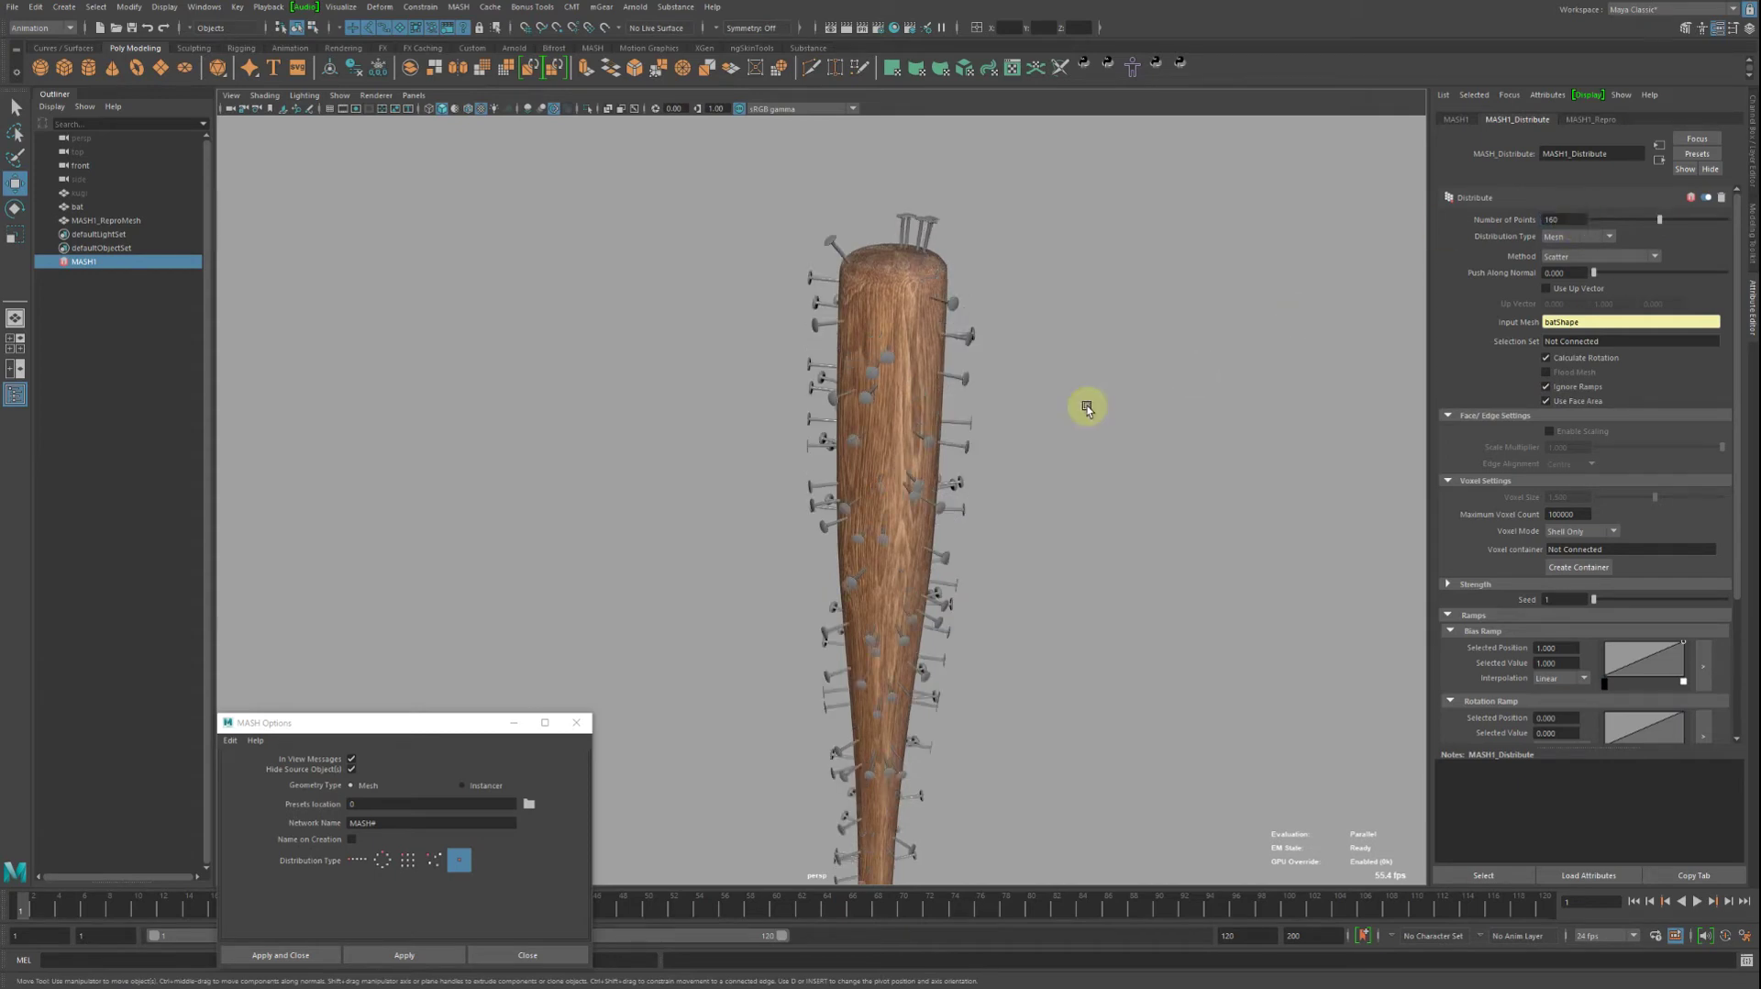
left_click_drag(1087, 406, 905, 394, "alt")
left_click_drag(1661, 220, 1605, 206)
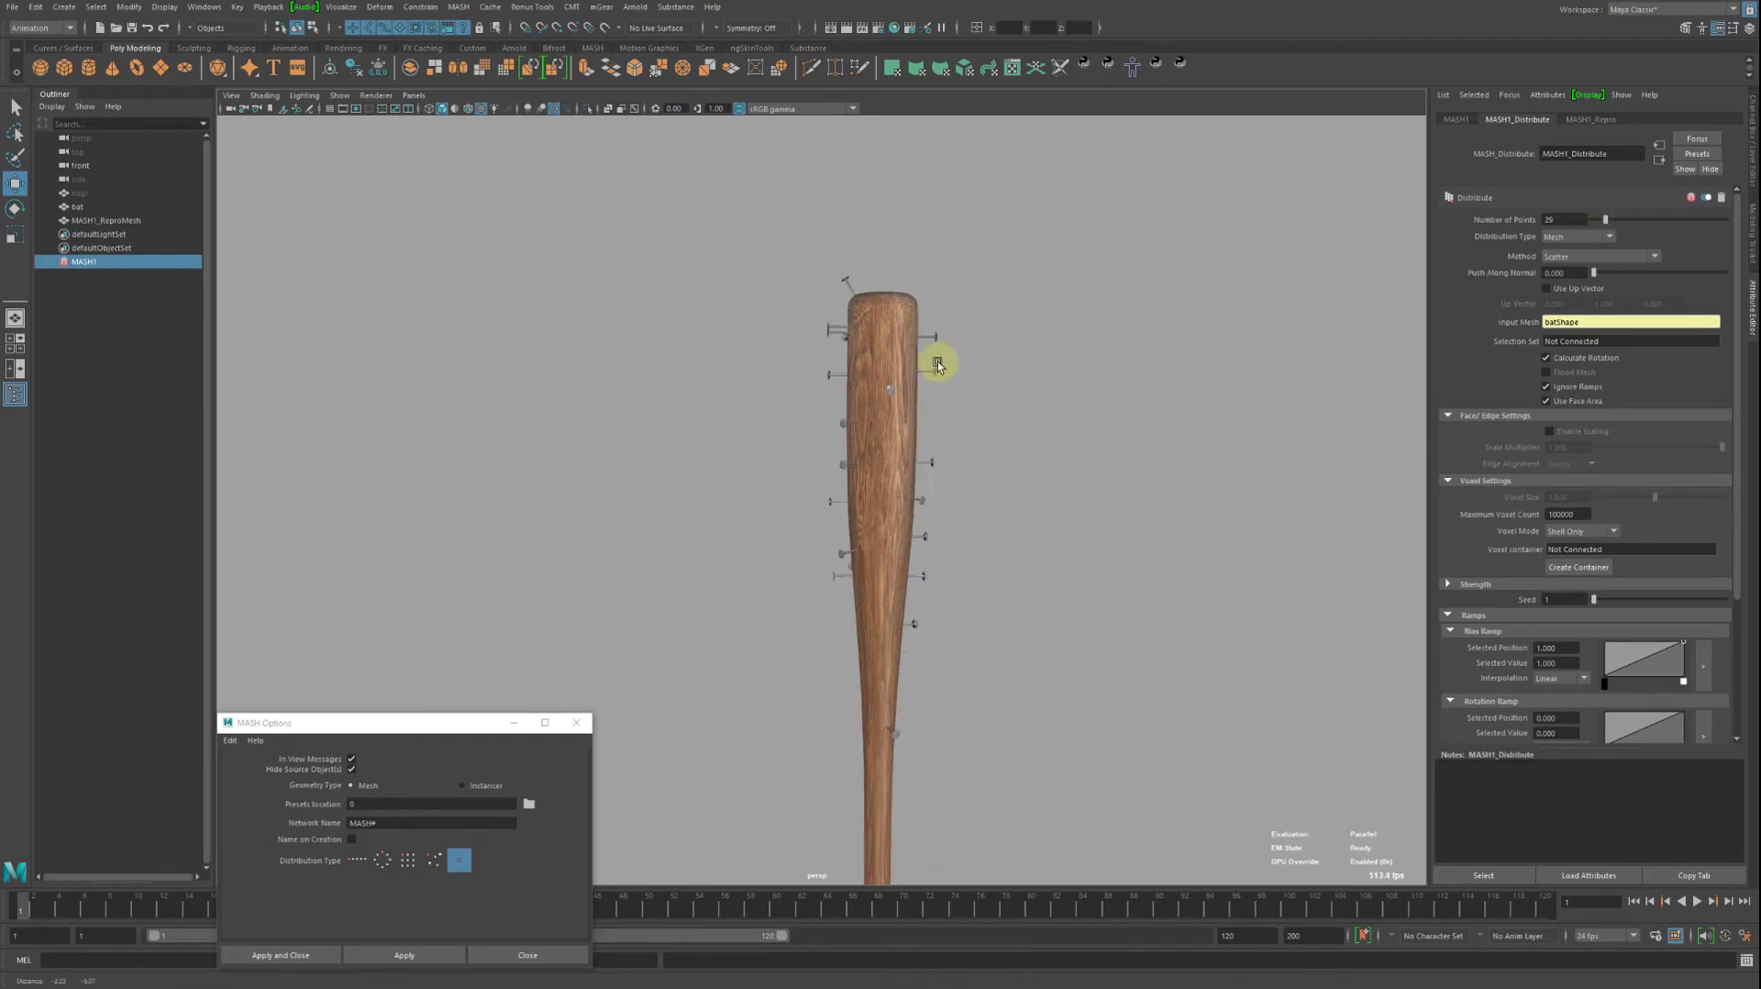
Uncheck Ignore Ramps in MASH1_Distribute so the ramps affect the nails.
mouse_move(937, 362)
left_mouse_down("alt")
mouse_move(1032, 288)
mouse_move(884, 371)
mouse_move(896, 465)
left_mouse_up("alt")
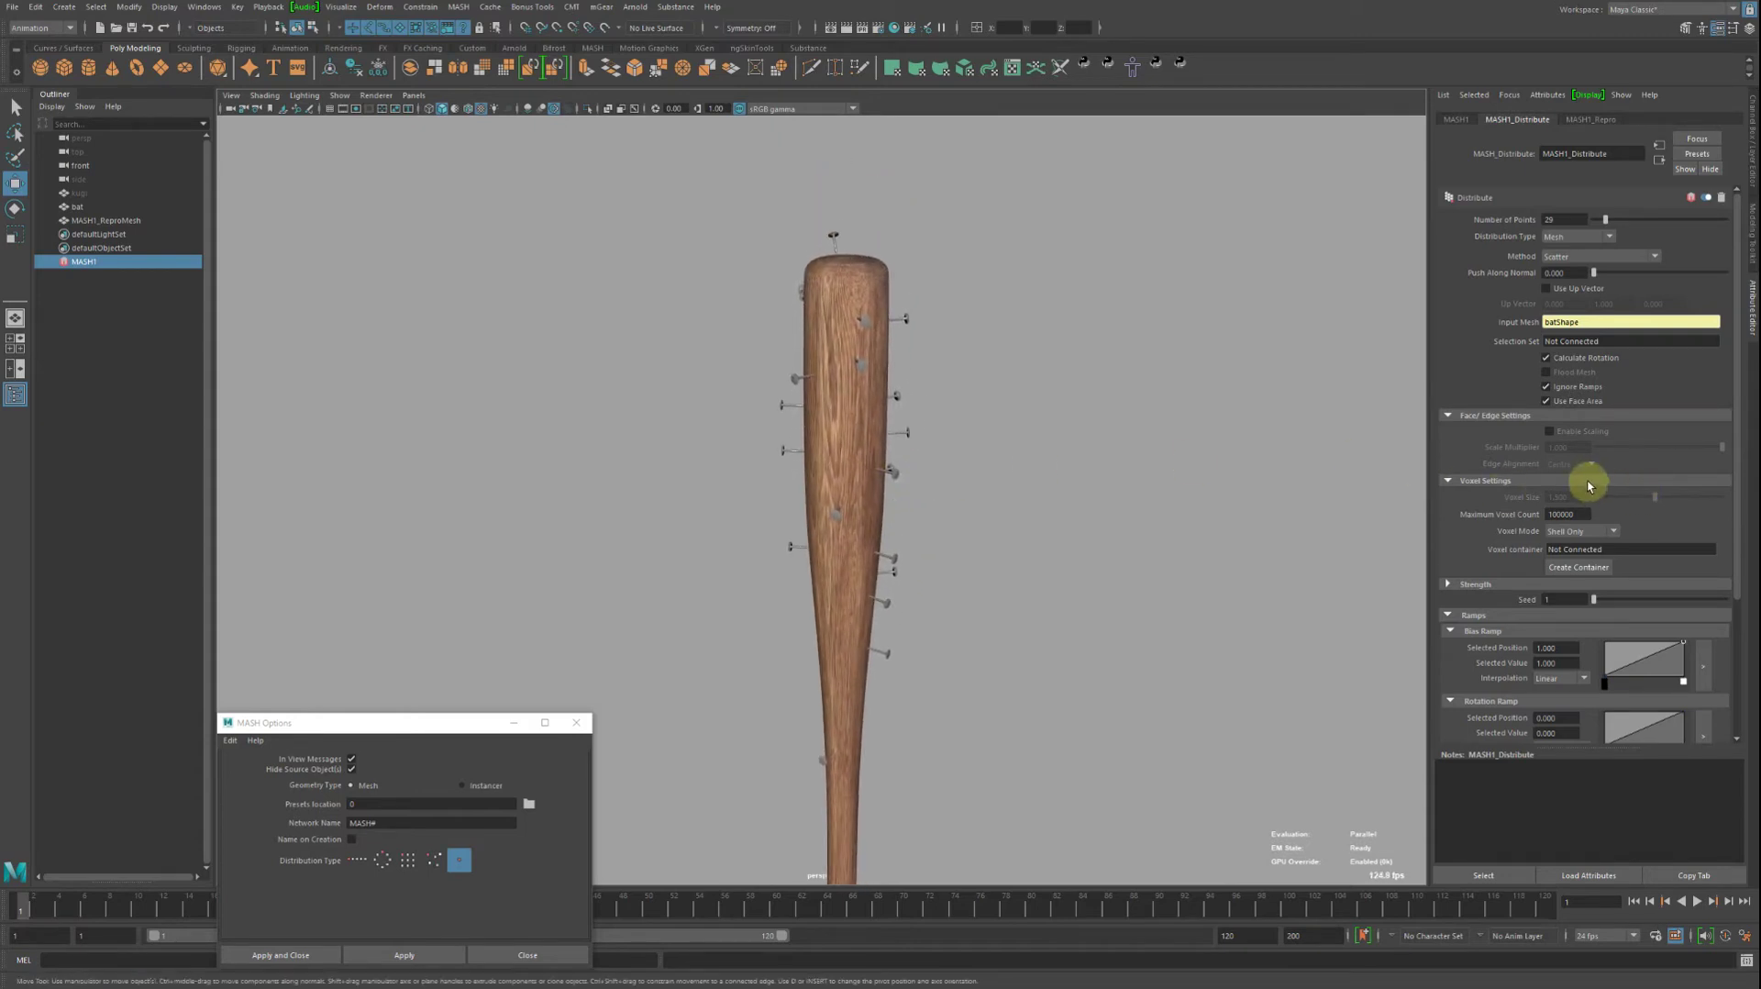
scroll(1560, 431, "down", 2)
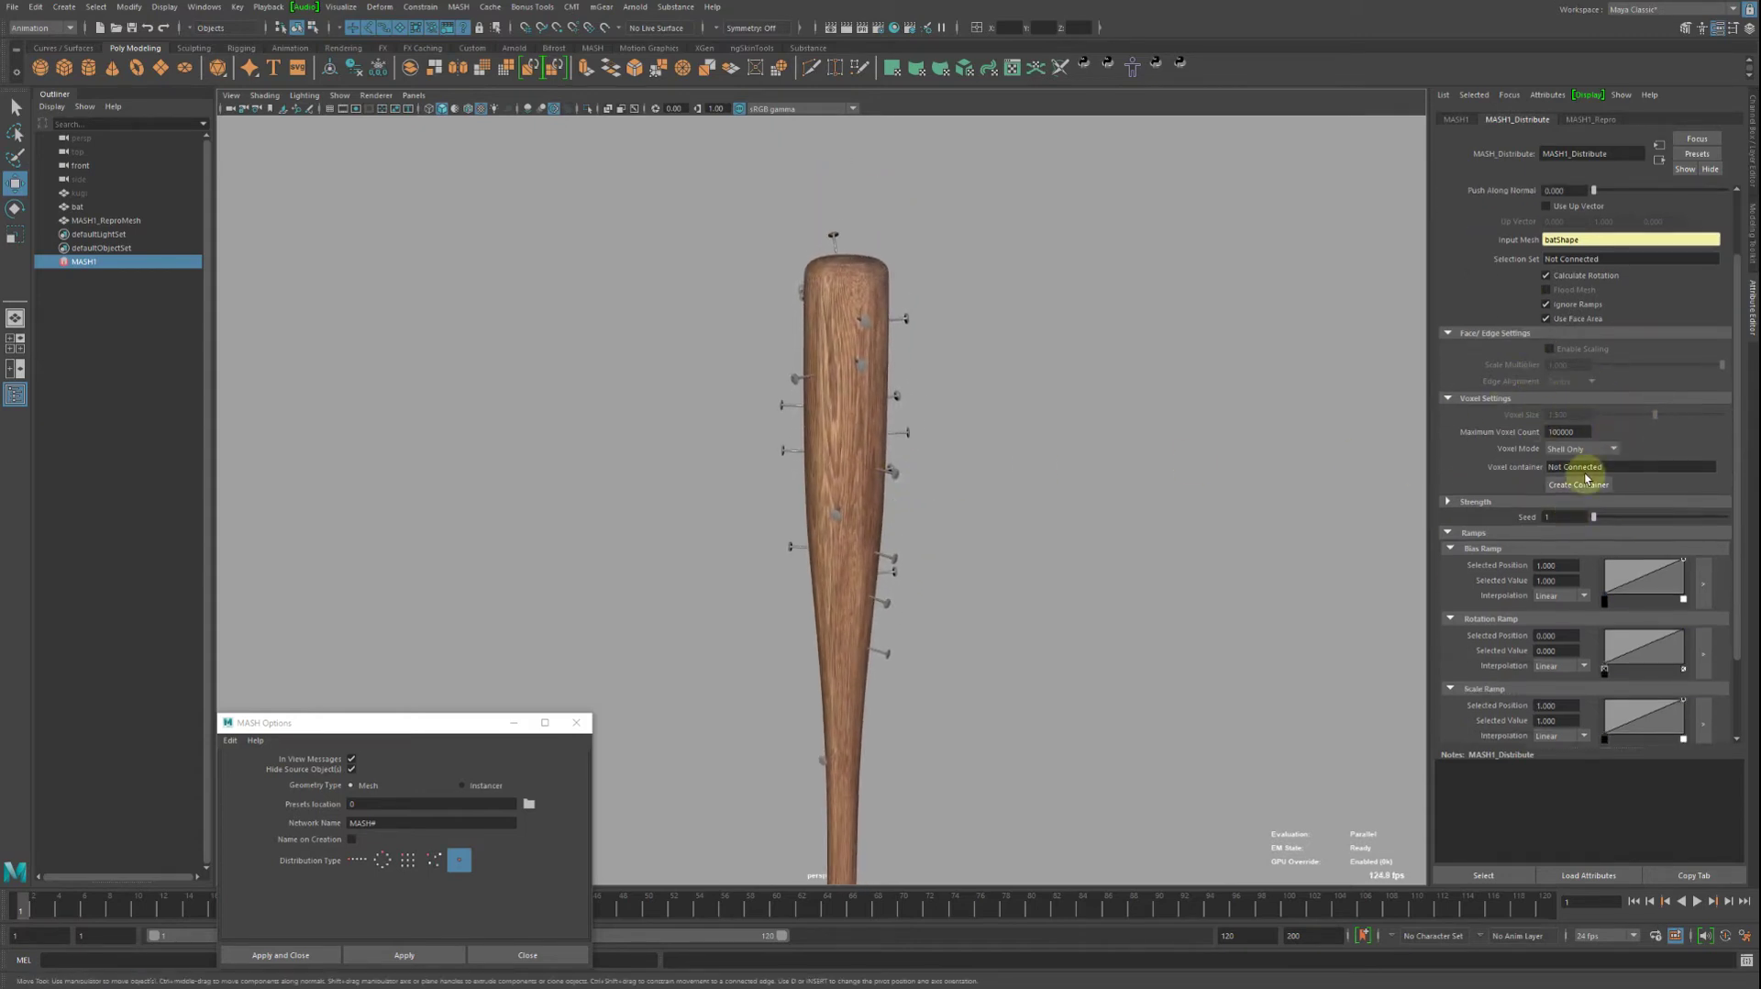
scroll(1596, 504, "down", 2)
scroll(1607, 534, "down", 1)
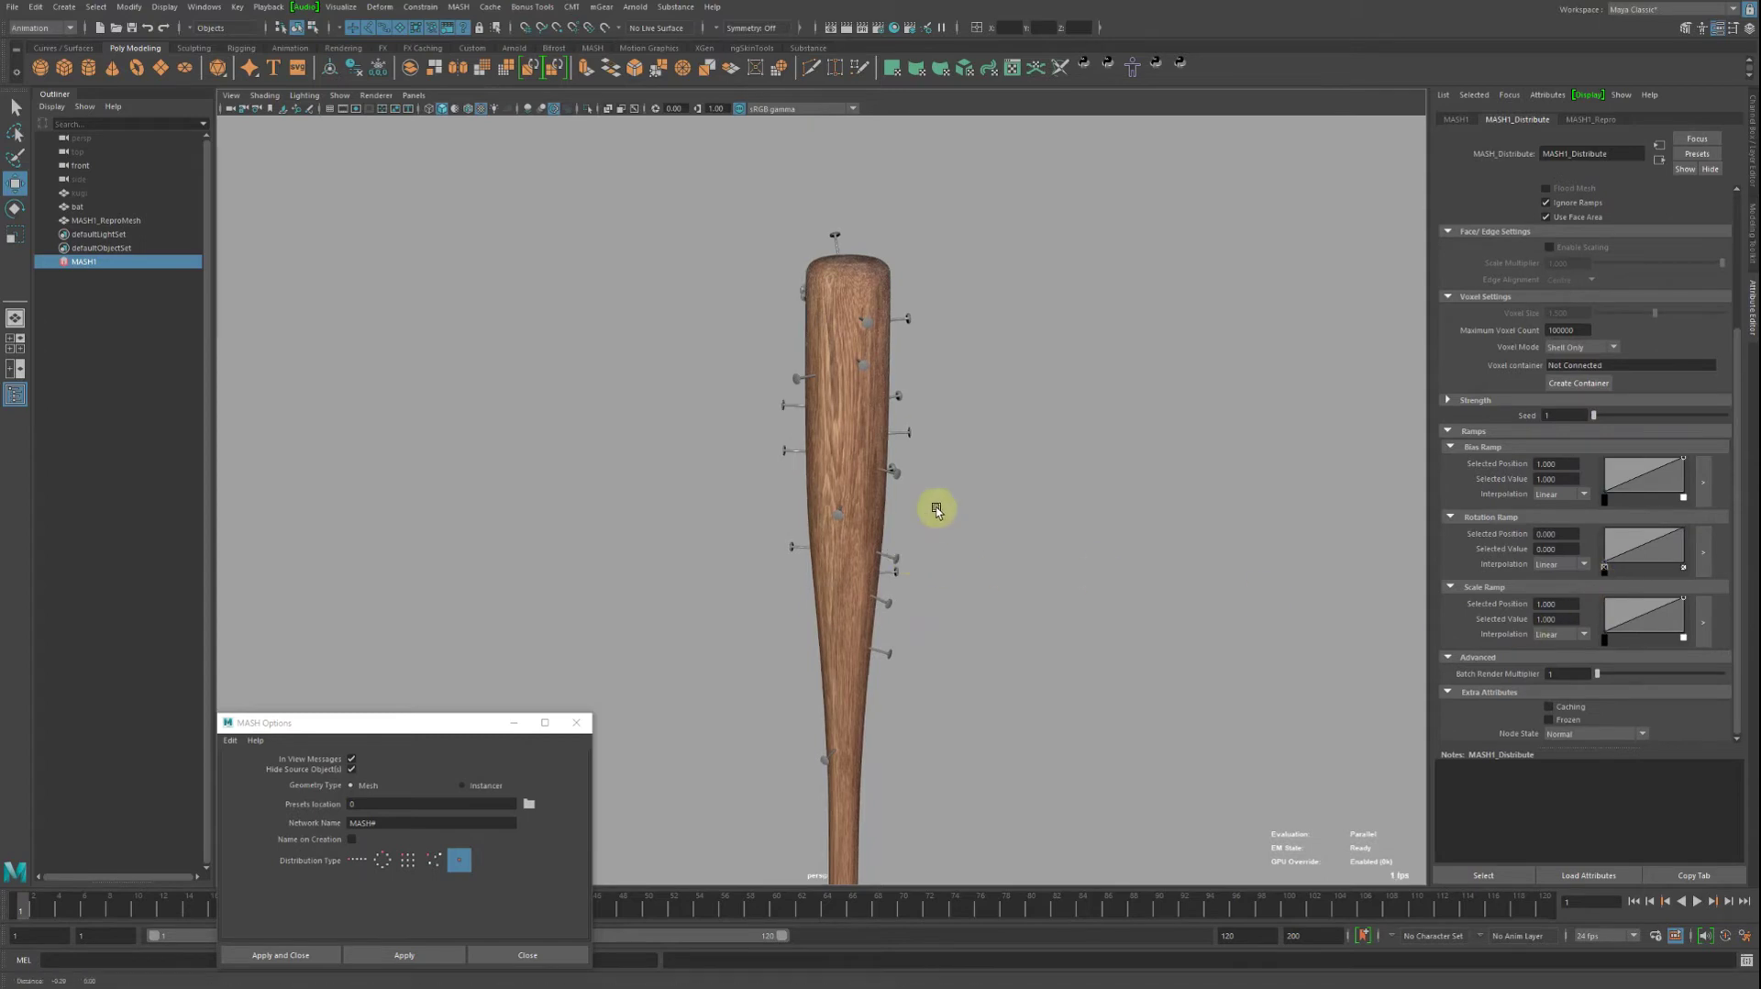
mouse_move(936, 502)
left_mouse_down("alt")
mouse_move(971, 413)
mouse_move(831, 656)
mouse_move(959, 560)
left_mouse_up("alt")
scroll(960, 560, "up", 3)
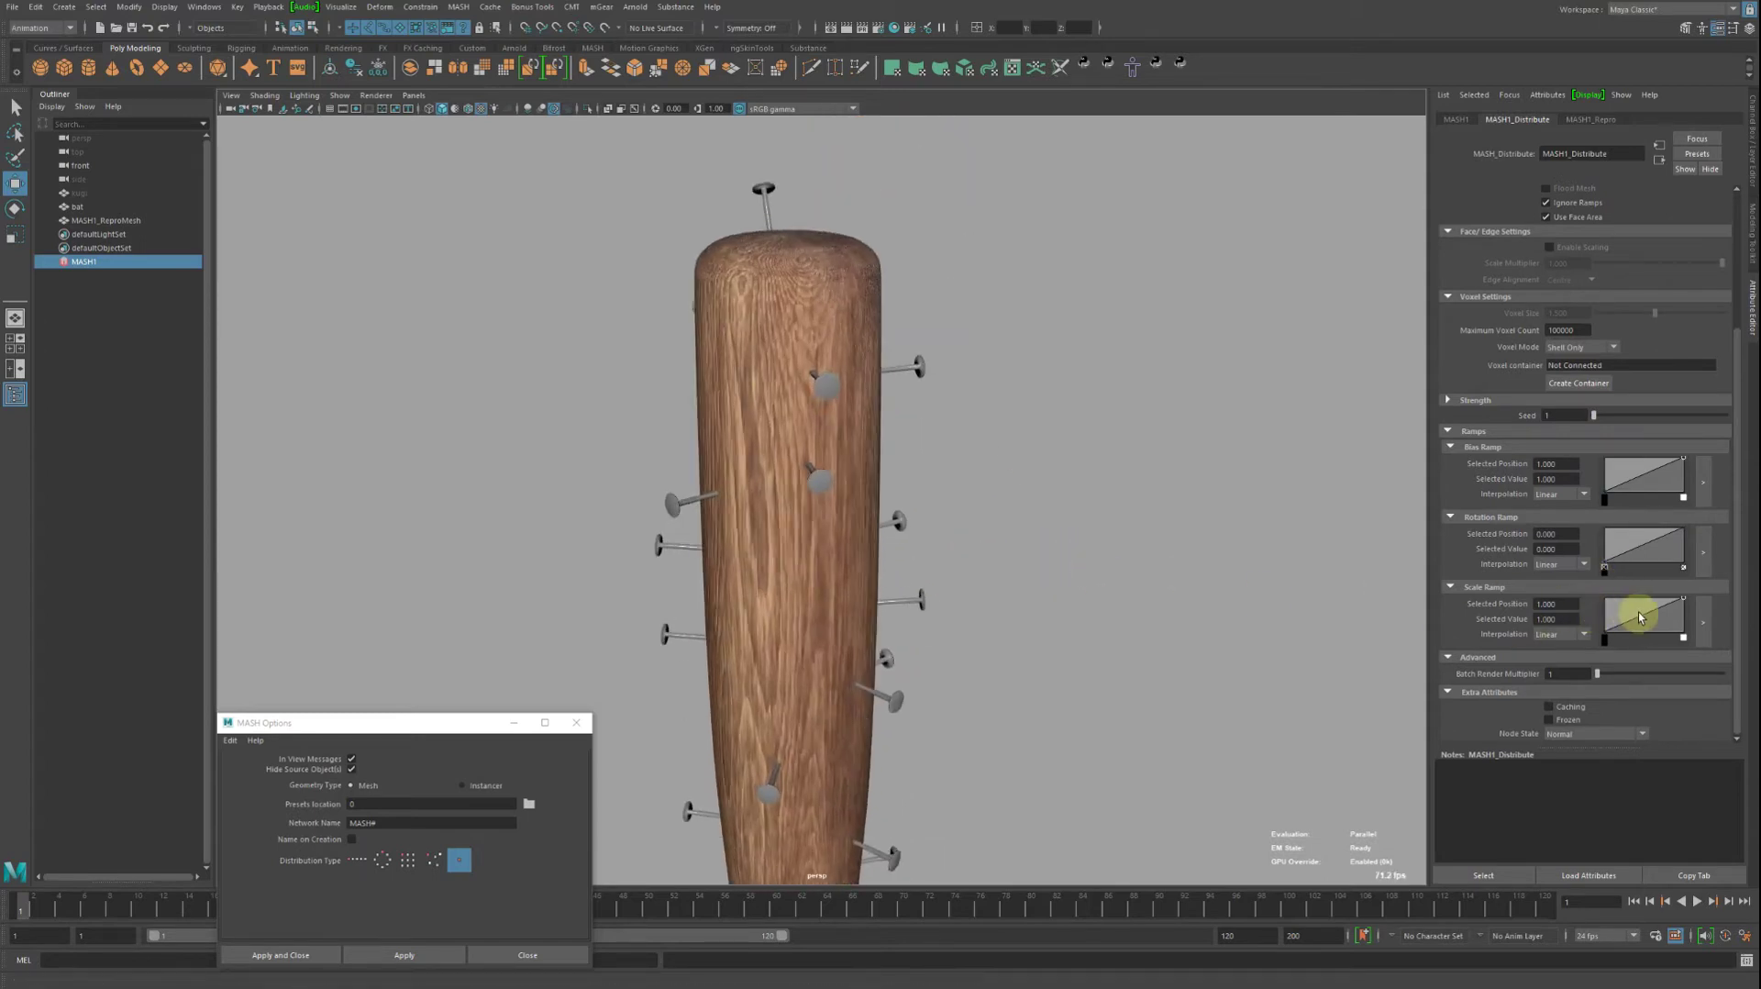
scroll(1564, 445, "up", 2)
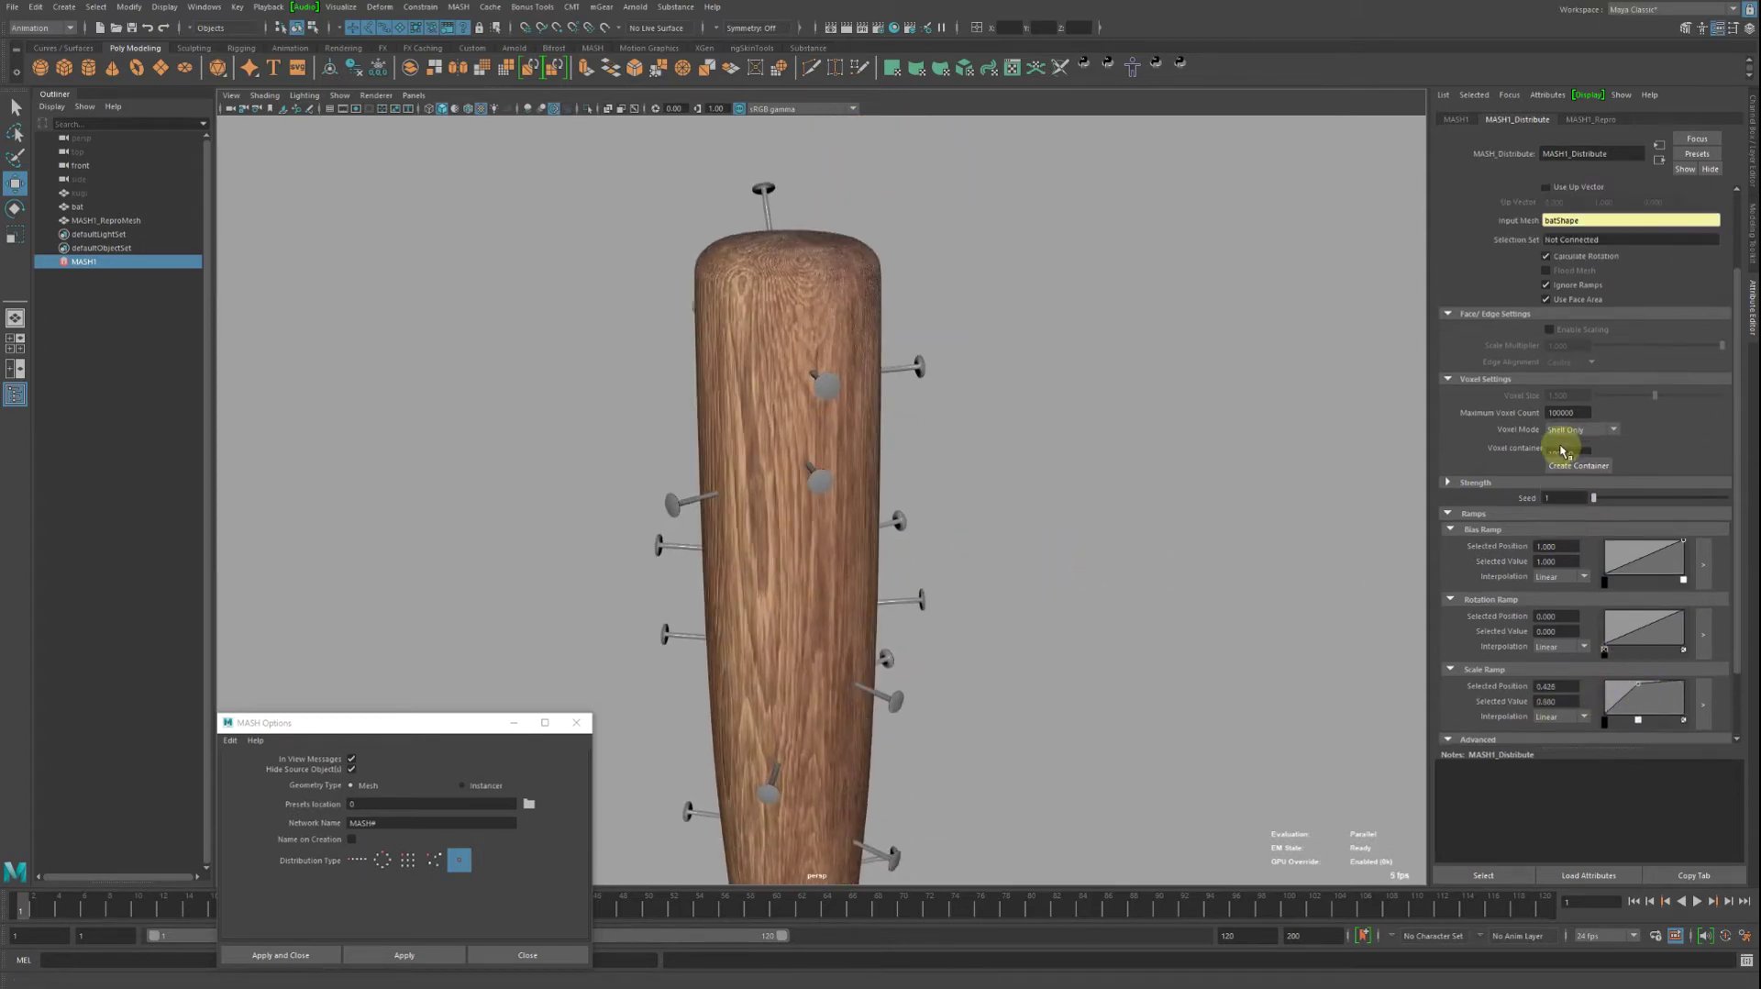
scroll(1565, 440, "up", 1)
scroll(1564, 431, "up", 1)
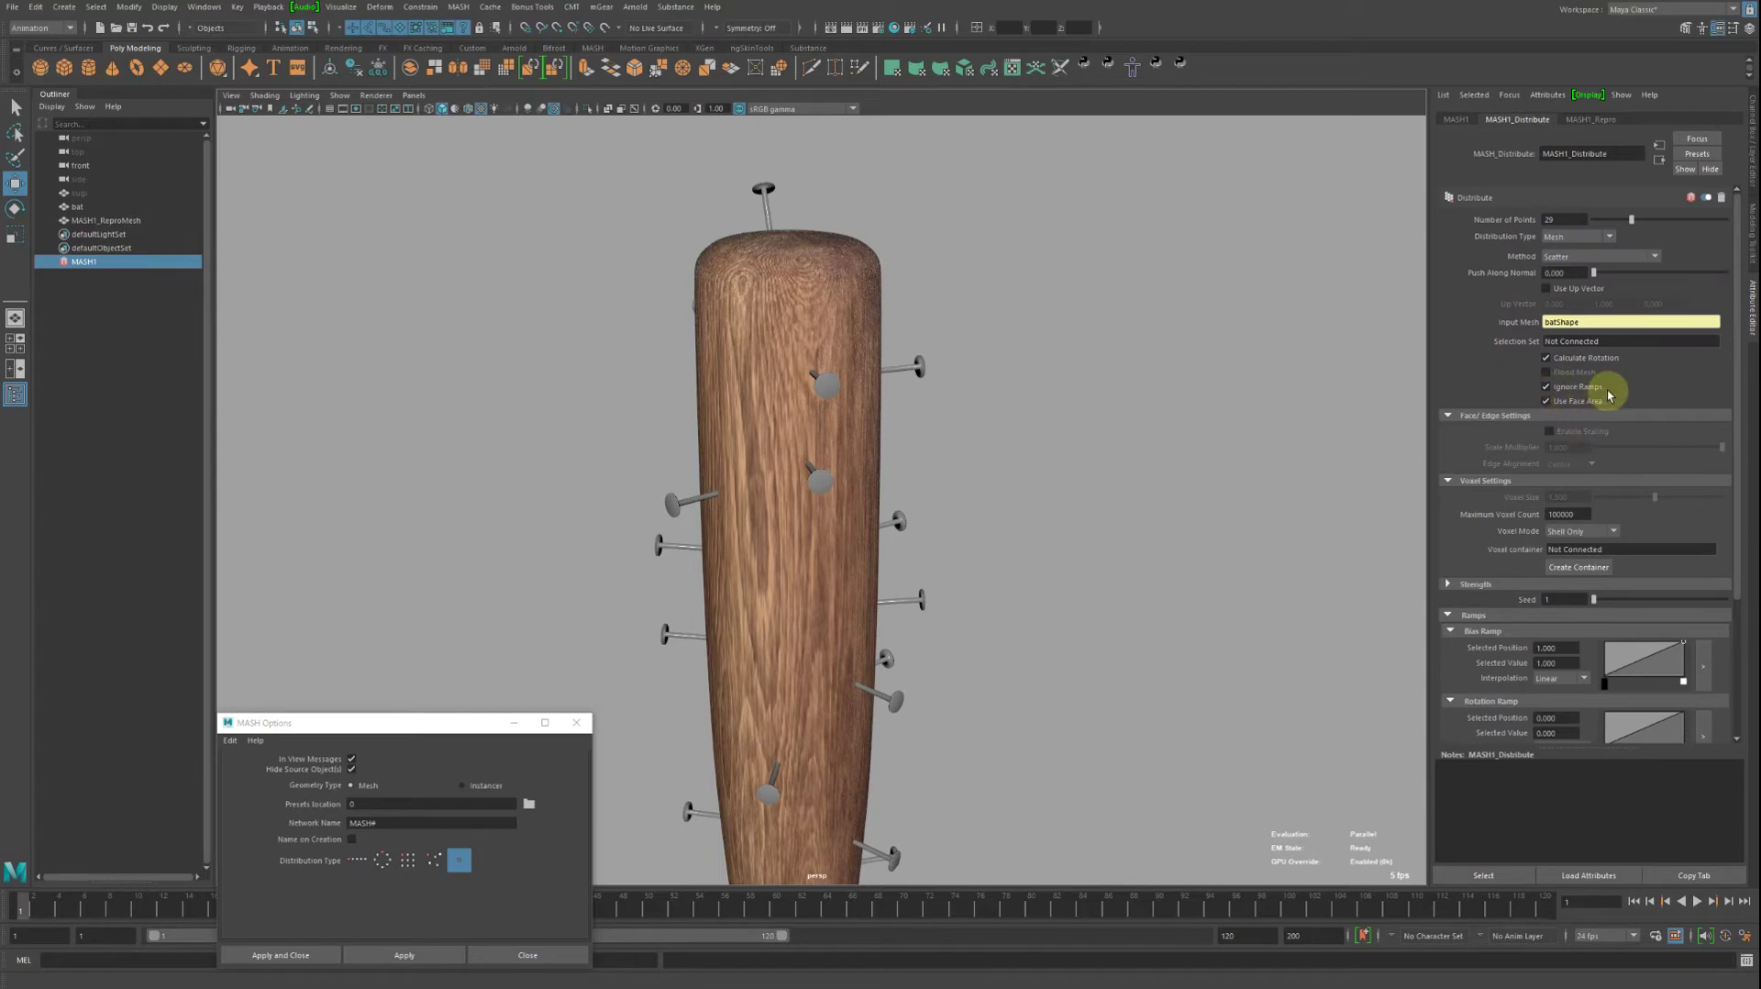
left_click(1549, 386)
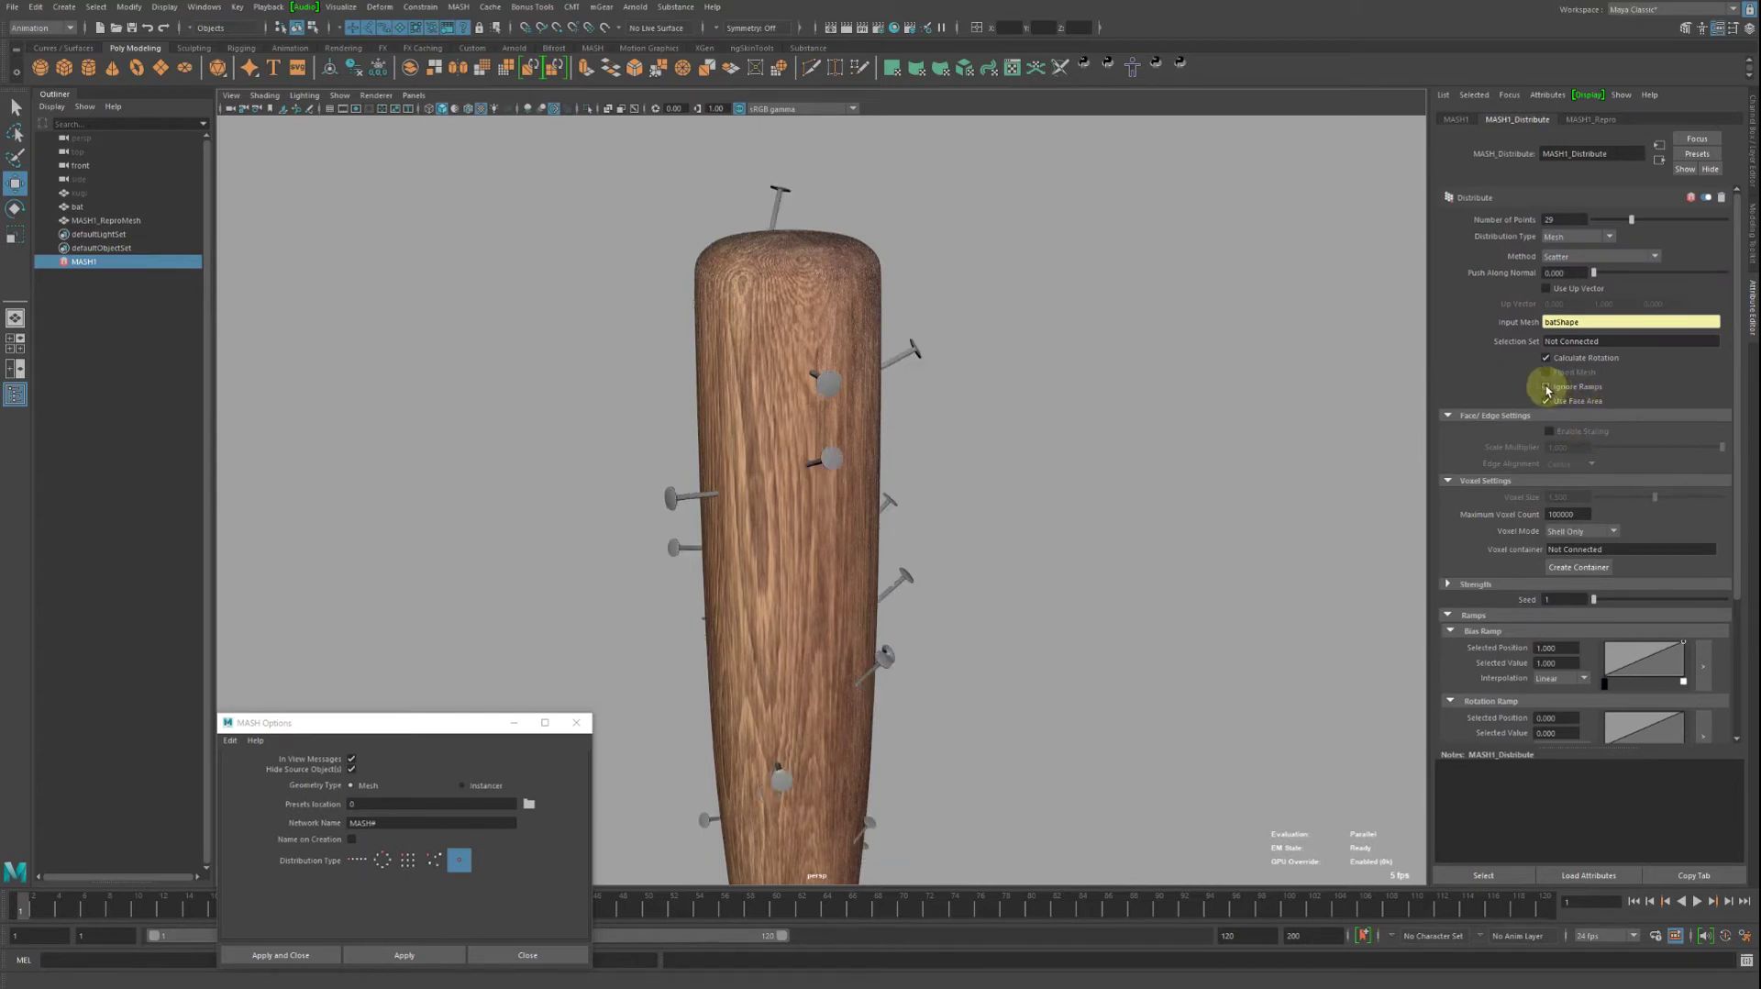
Move a Scale Ramp point to about 0.287/0.760 and add a tilting Rotation Ramp point.
scroll(1176, 498, "down", 2)
scroll(1665, 610, "down", 3)
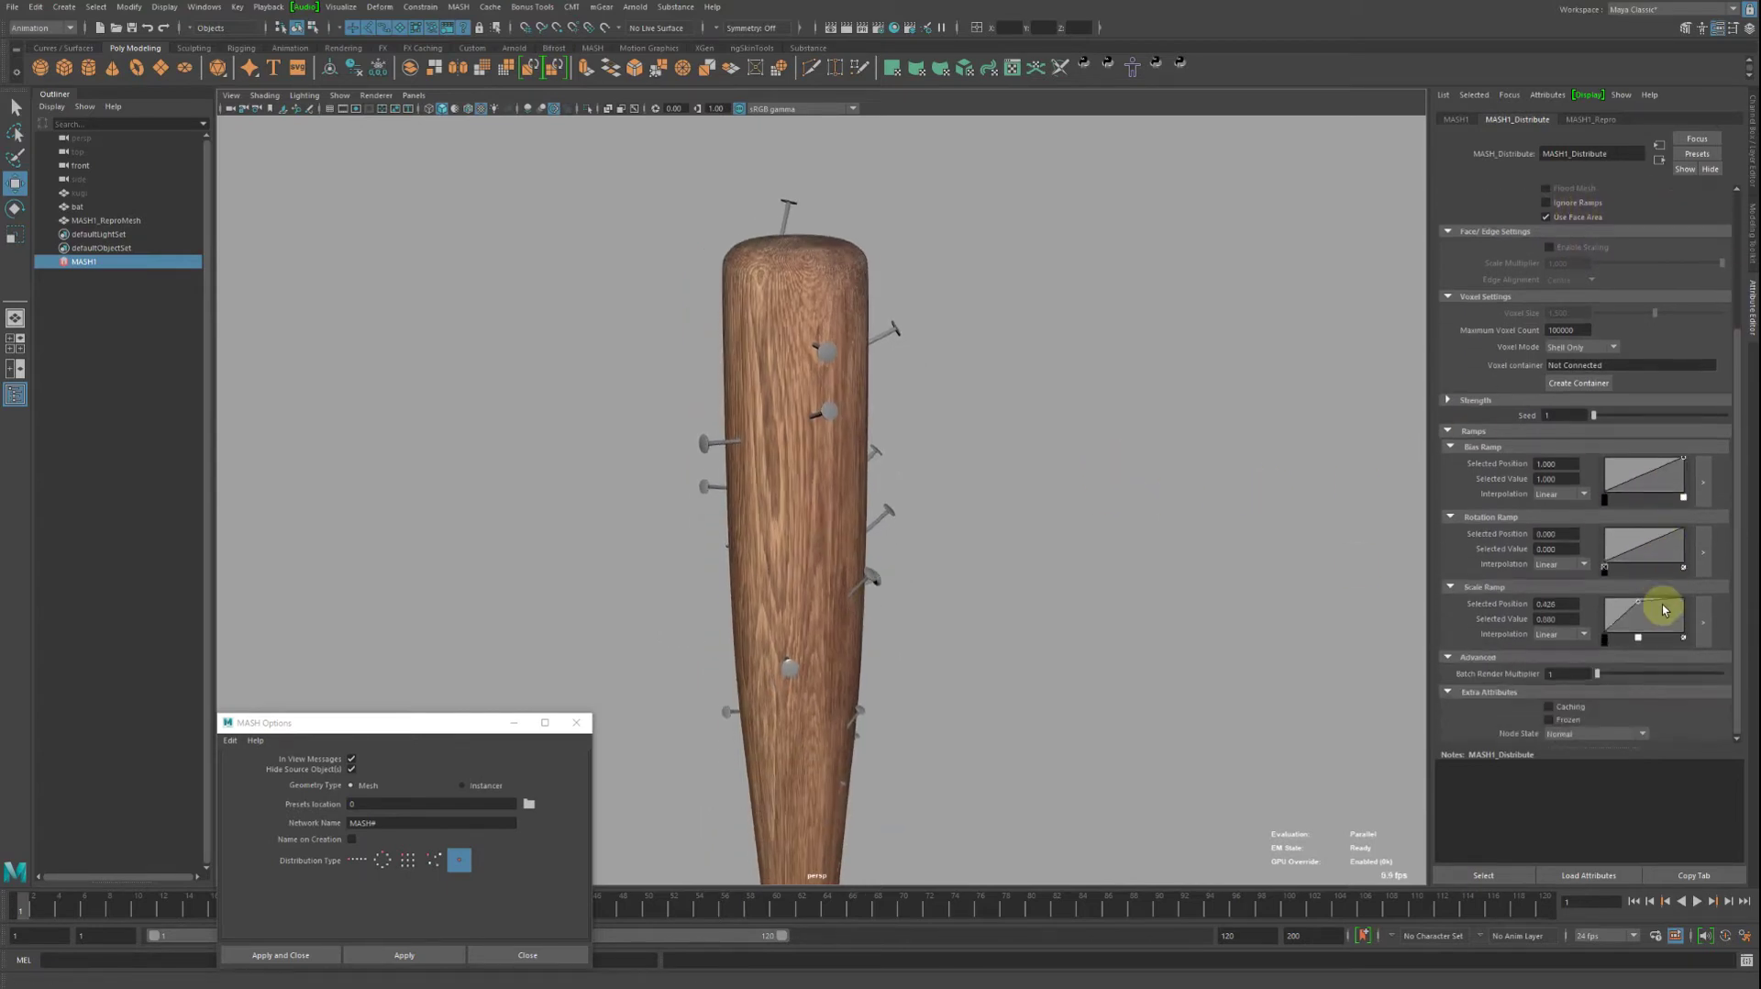
mouse_move(1647, 615)
left_mouse_down()
mouse_move(1612, 596)
mouse_move(1668, 617)
left_mouse_up()
left_click_drag(1622, 603, 1627, 607)
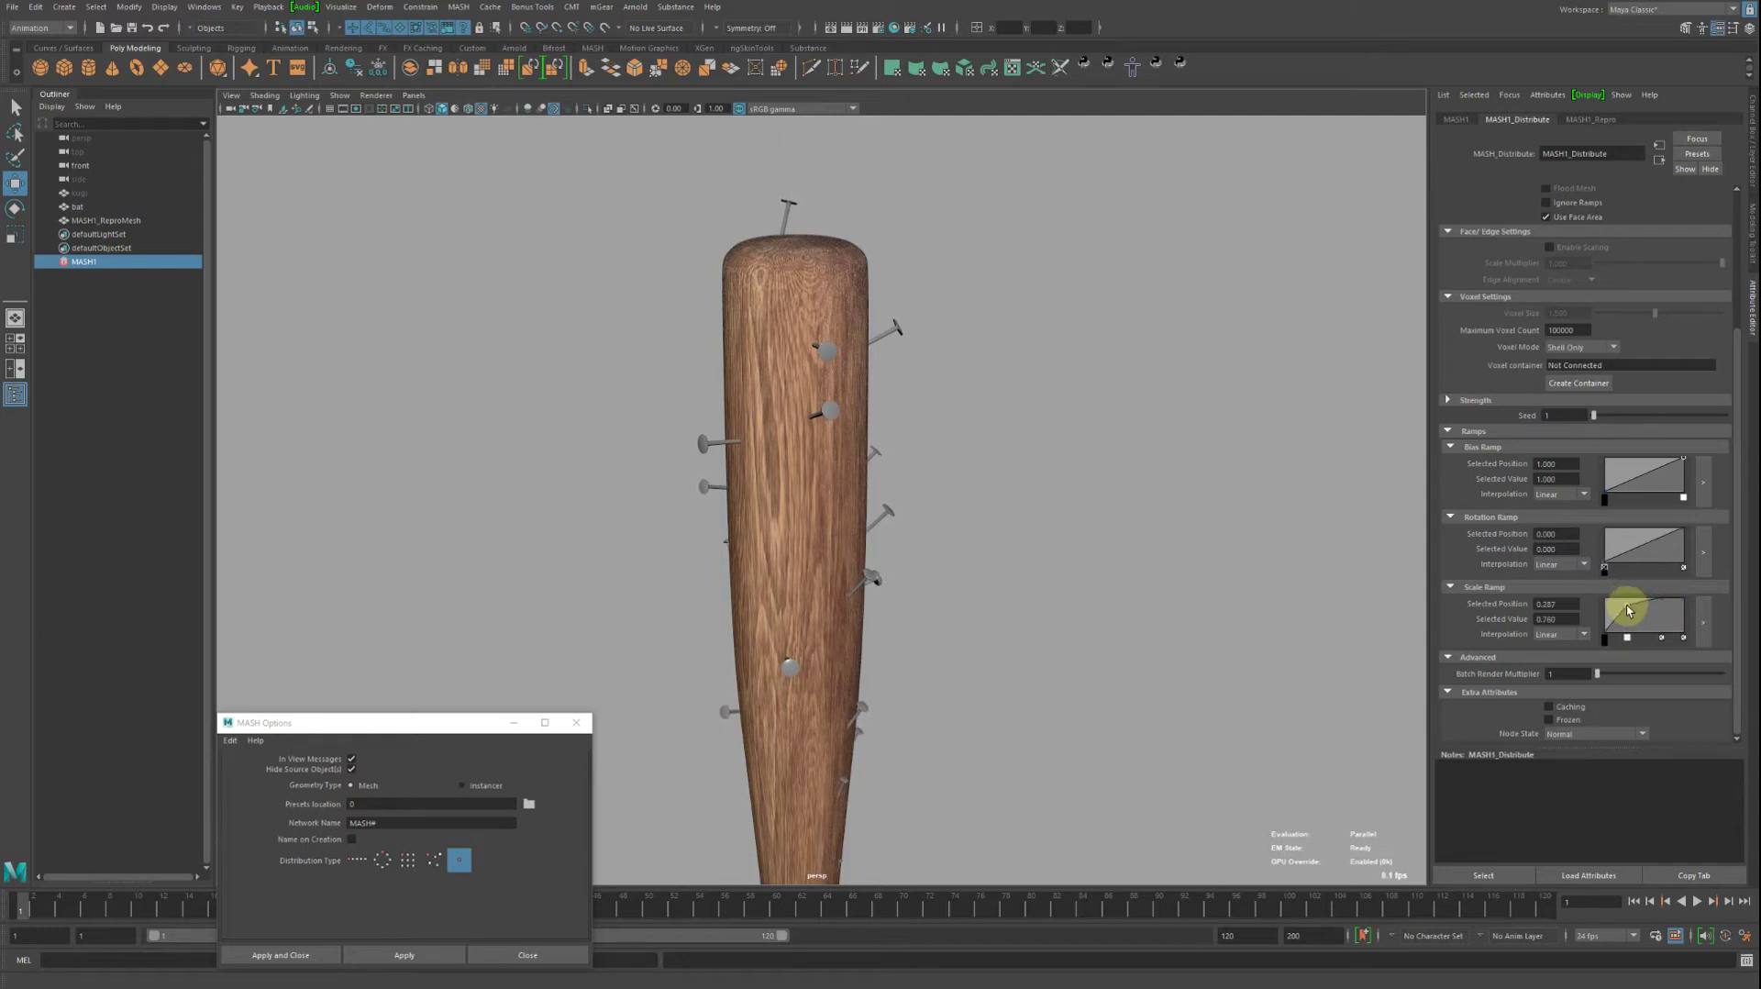
left_click(1634, 535)
left_click_drag(1634, 535, 1663, 541)
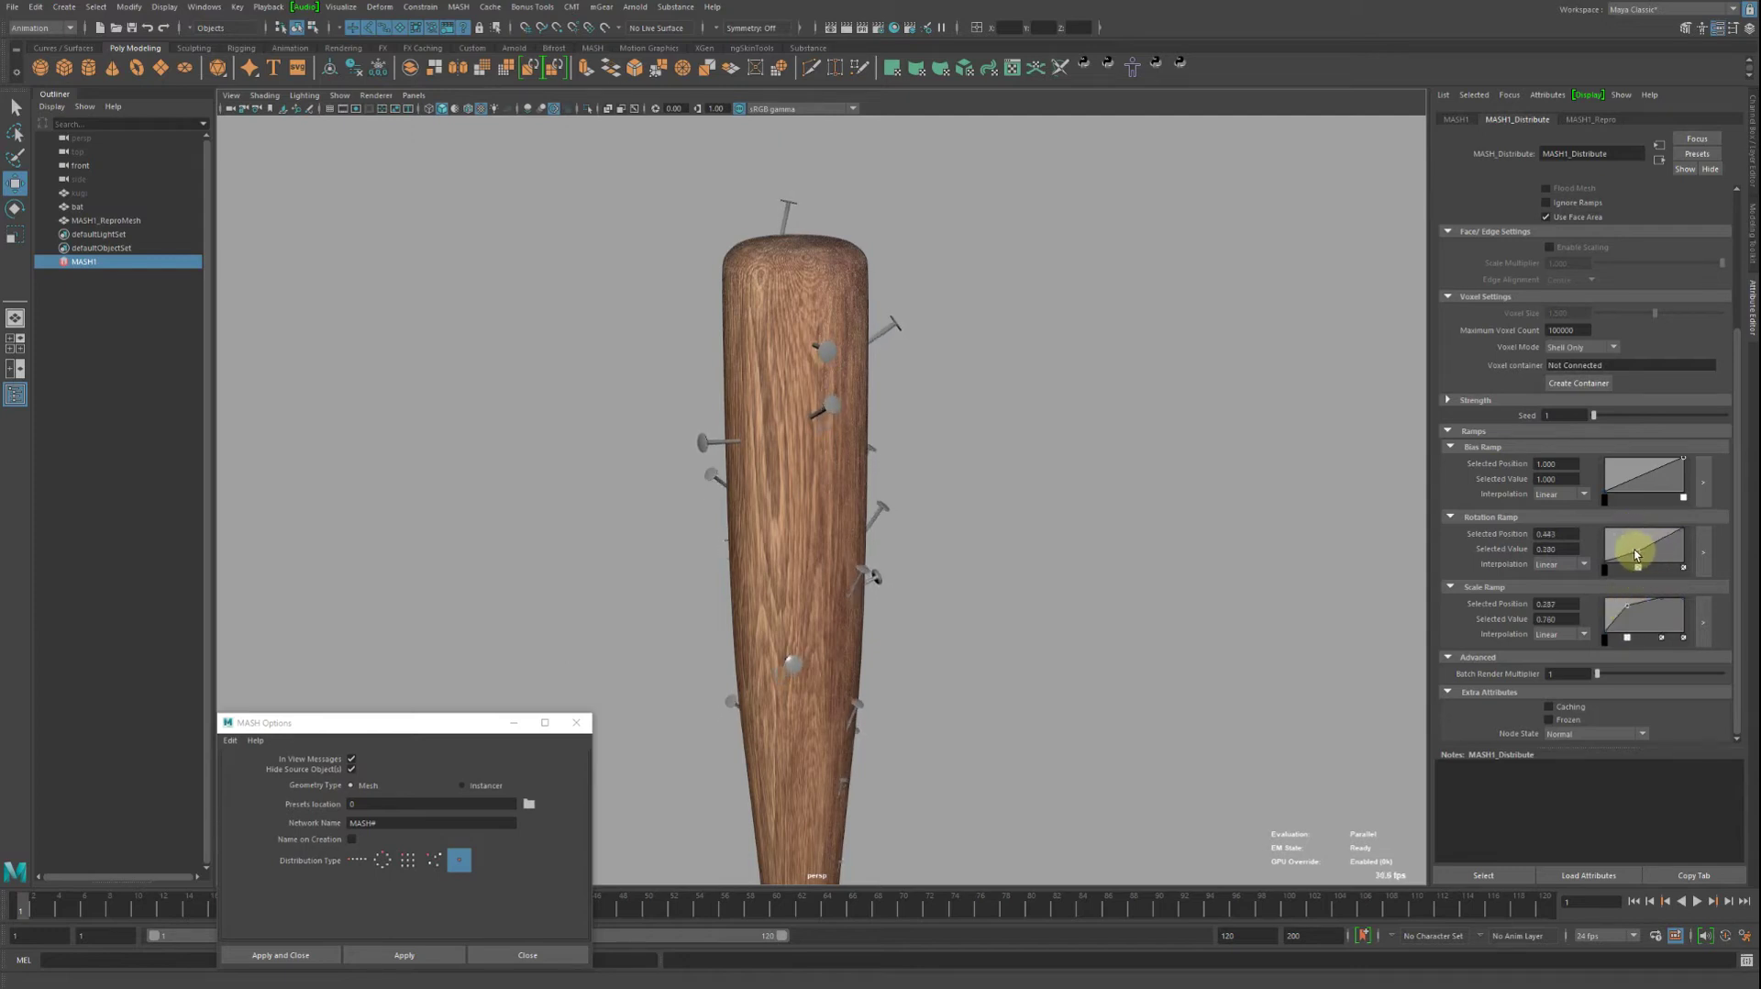
left_click_drag(1663, 541, 1646, 542)
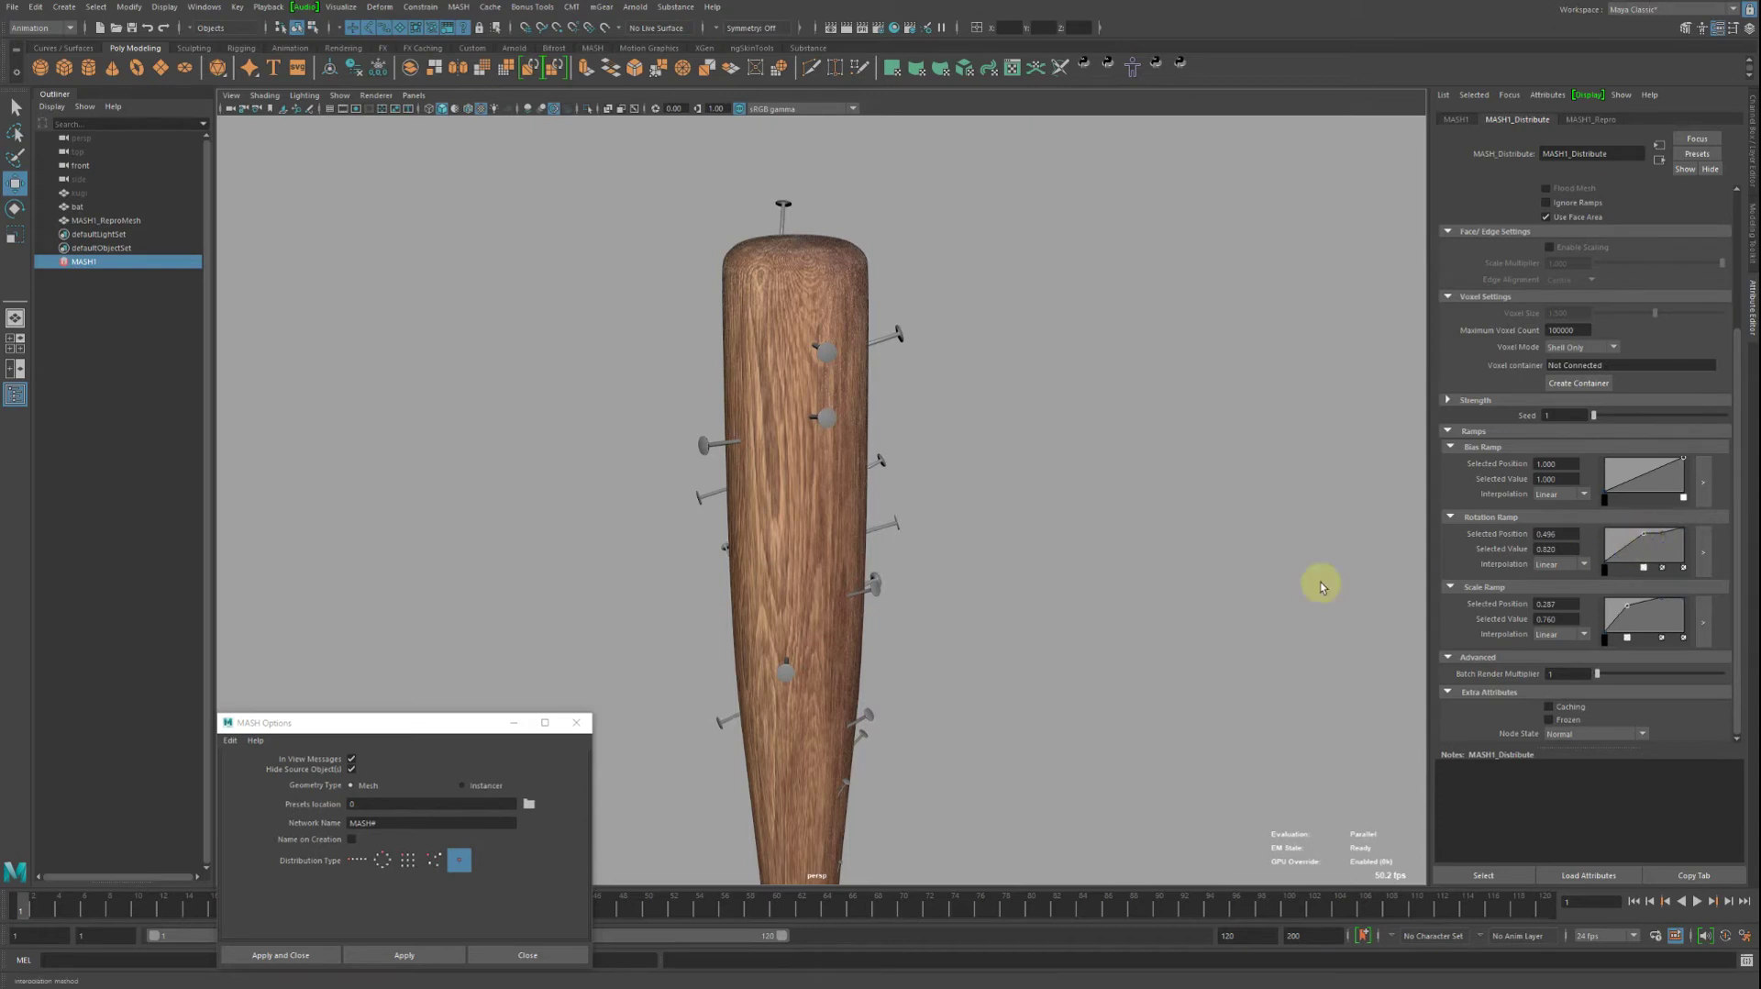
mouse_move(1324, 582)
left_mouse_down("alt")
mouse_move(952, 478)
mouse_move(1093, 468)
mouse_move(1046, 487)
mouse_move(1101, 532)
left_mouse_up("alt")
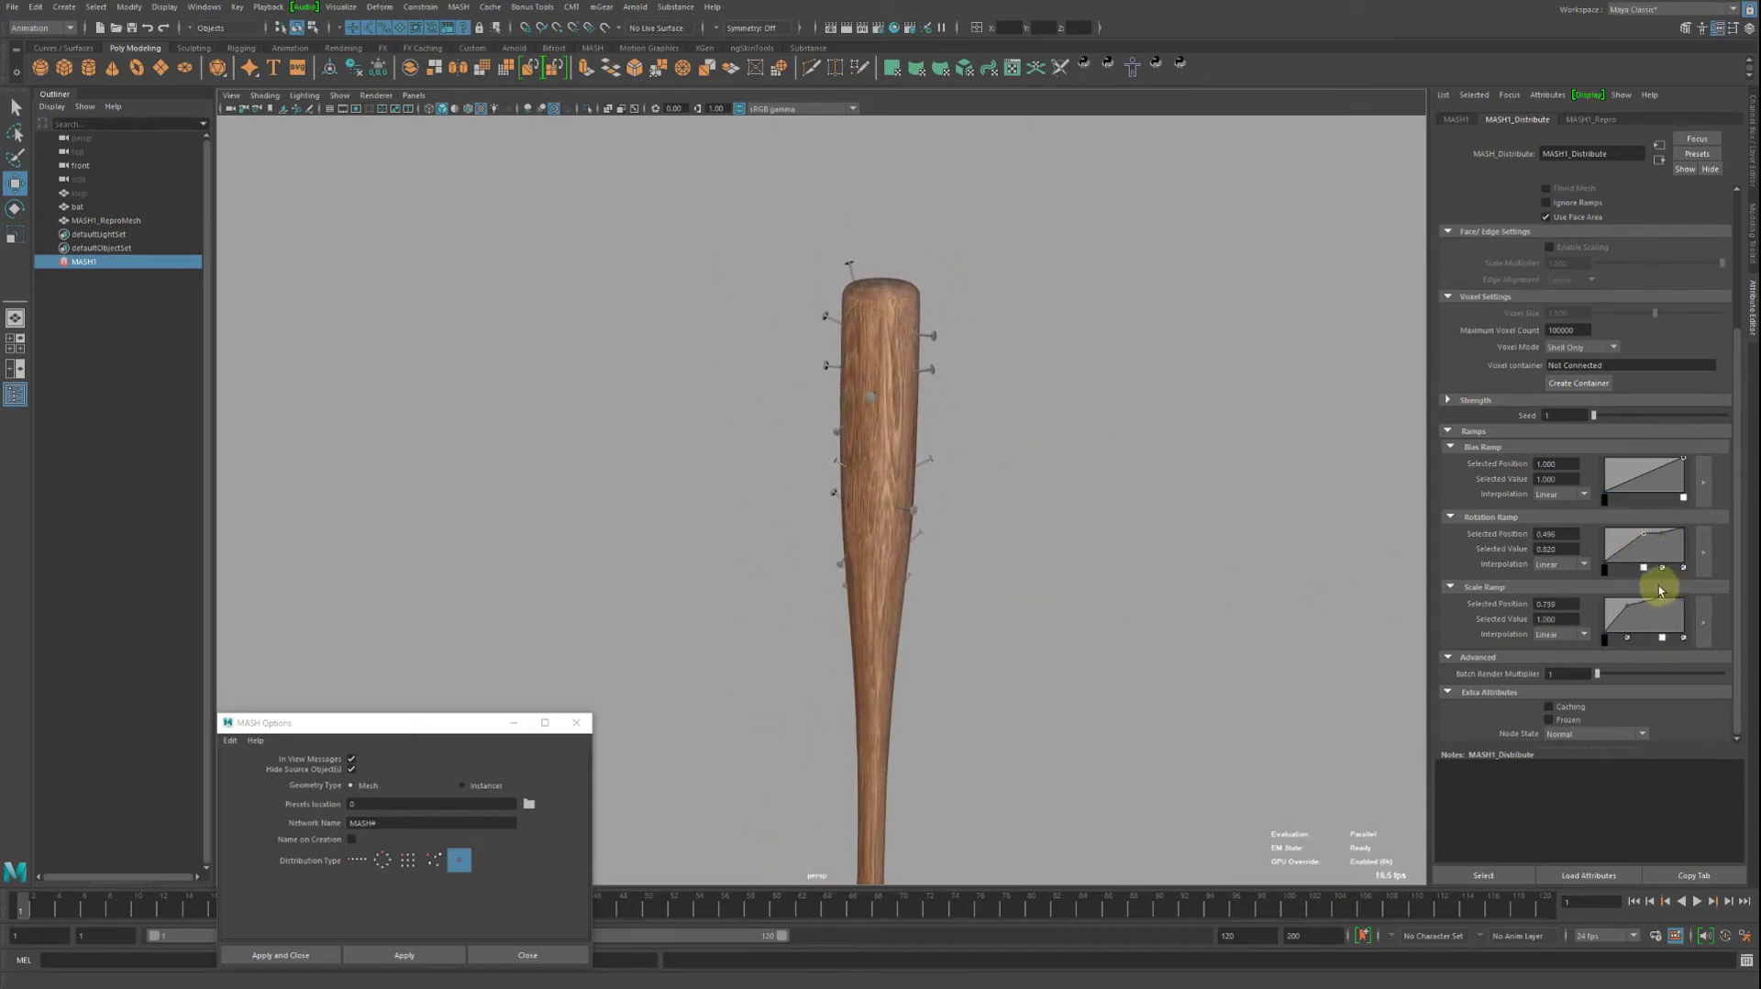
left_click_drag(1663, 597, 1658, 597)
Set Number of Points in MASH1_Distribute to 50.
scroll(1550, 555, "up", 3)
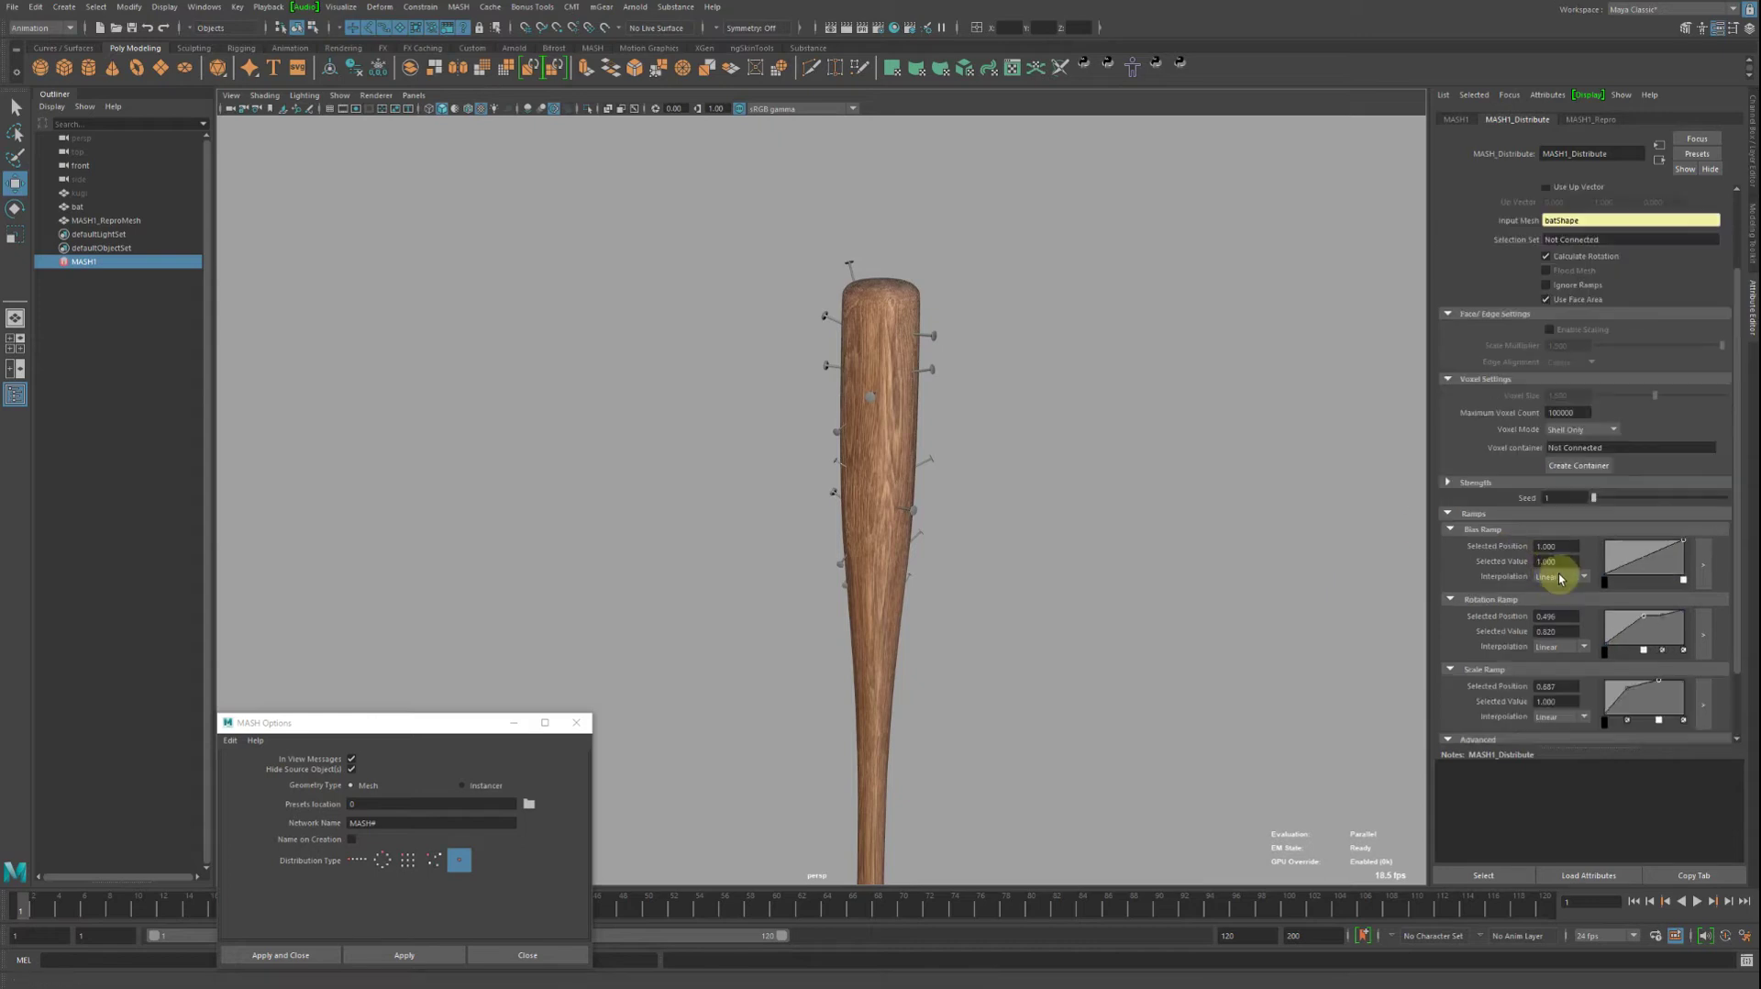
scroll(1553, 569, "up", 2)
mouse_move(1065, 459)
left_mouse_down("alt")
mouse_move(928, 433)
mouse_move(1088, 416)
mouse_move(1422, 323)
left_mouse_up("alt")
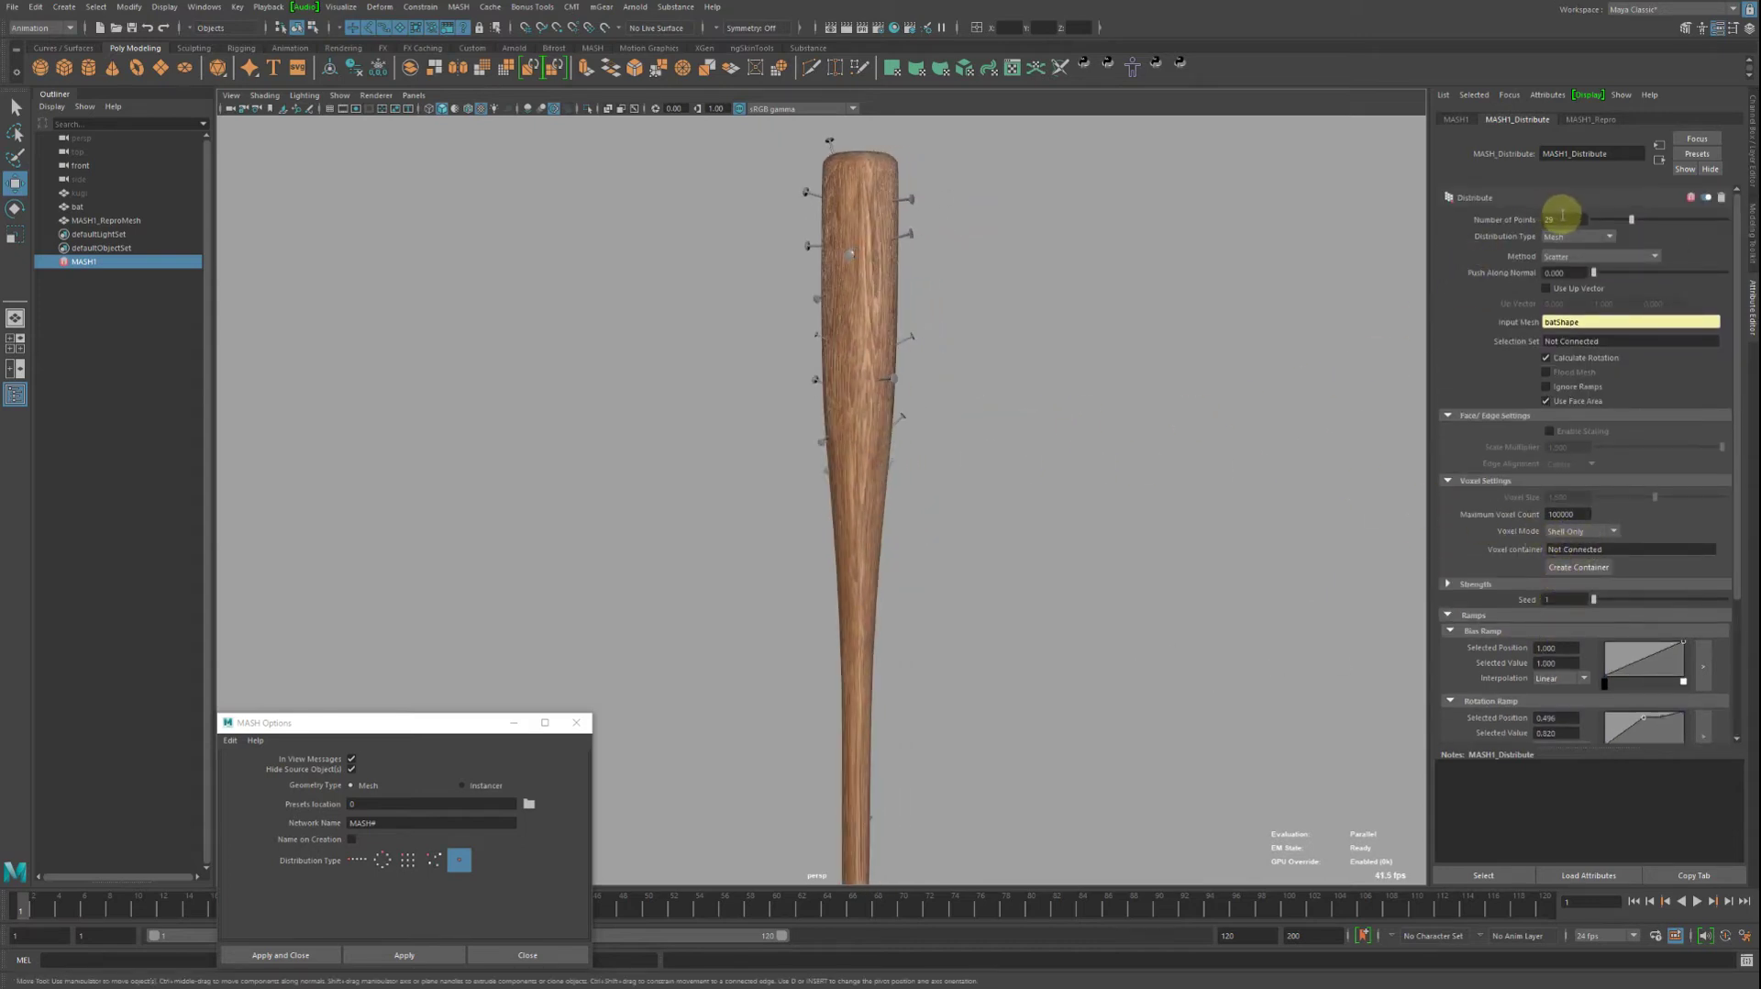
type("50")
key("Return")
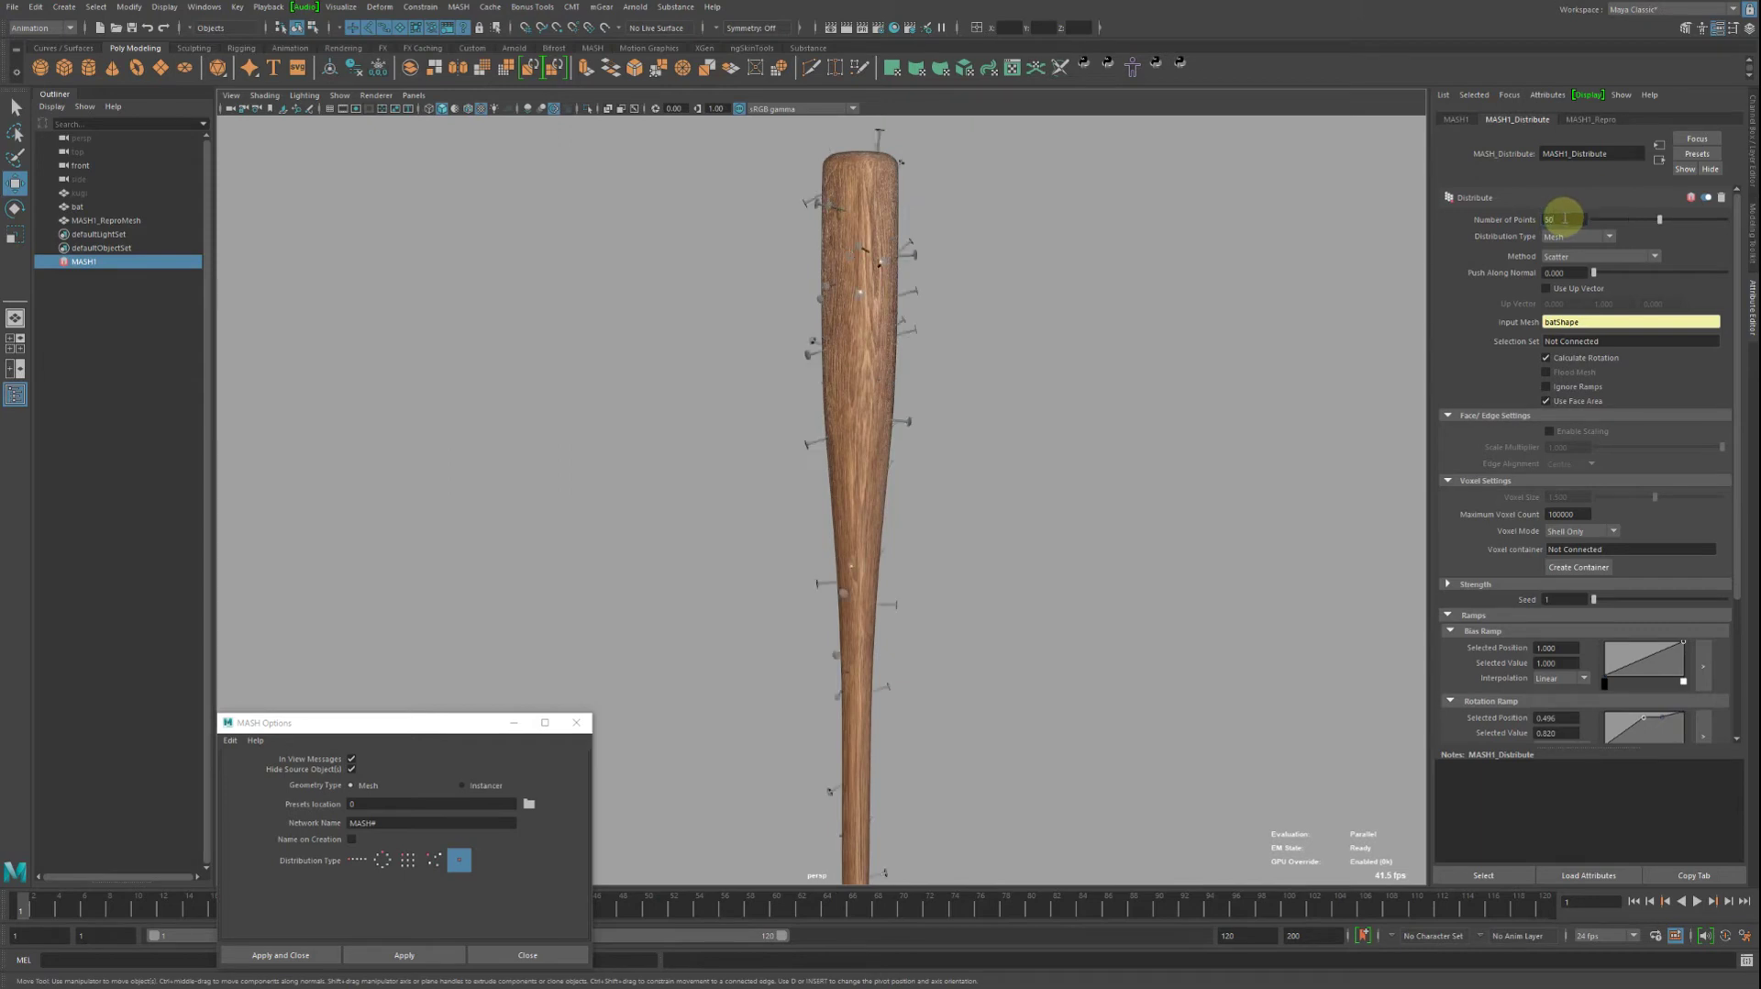
Orbit and dolly around the bat to inspect the nails, including the handle and knob.
right_click_drag(1120, 369, 872, 378, "alt")
mouse_move(871, 377)
left_mouse_down("alt")
mouse_move(796, 389)
mouse_move(842, 387)
left_mouse_up("alt")
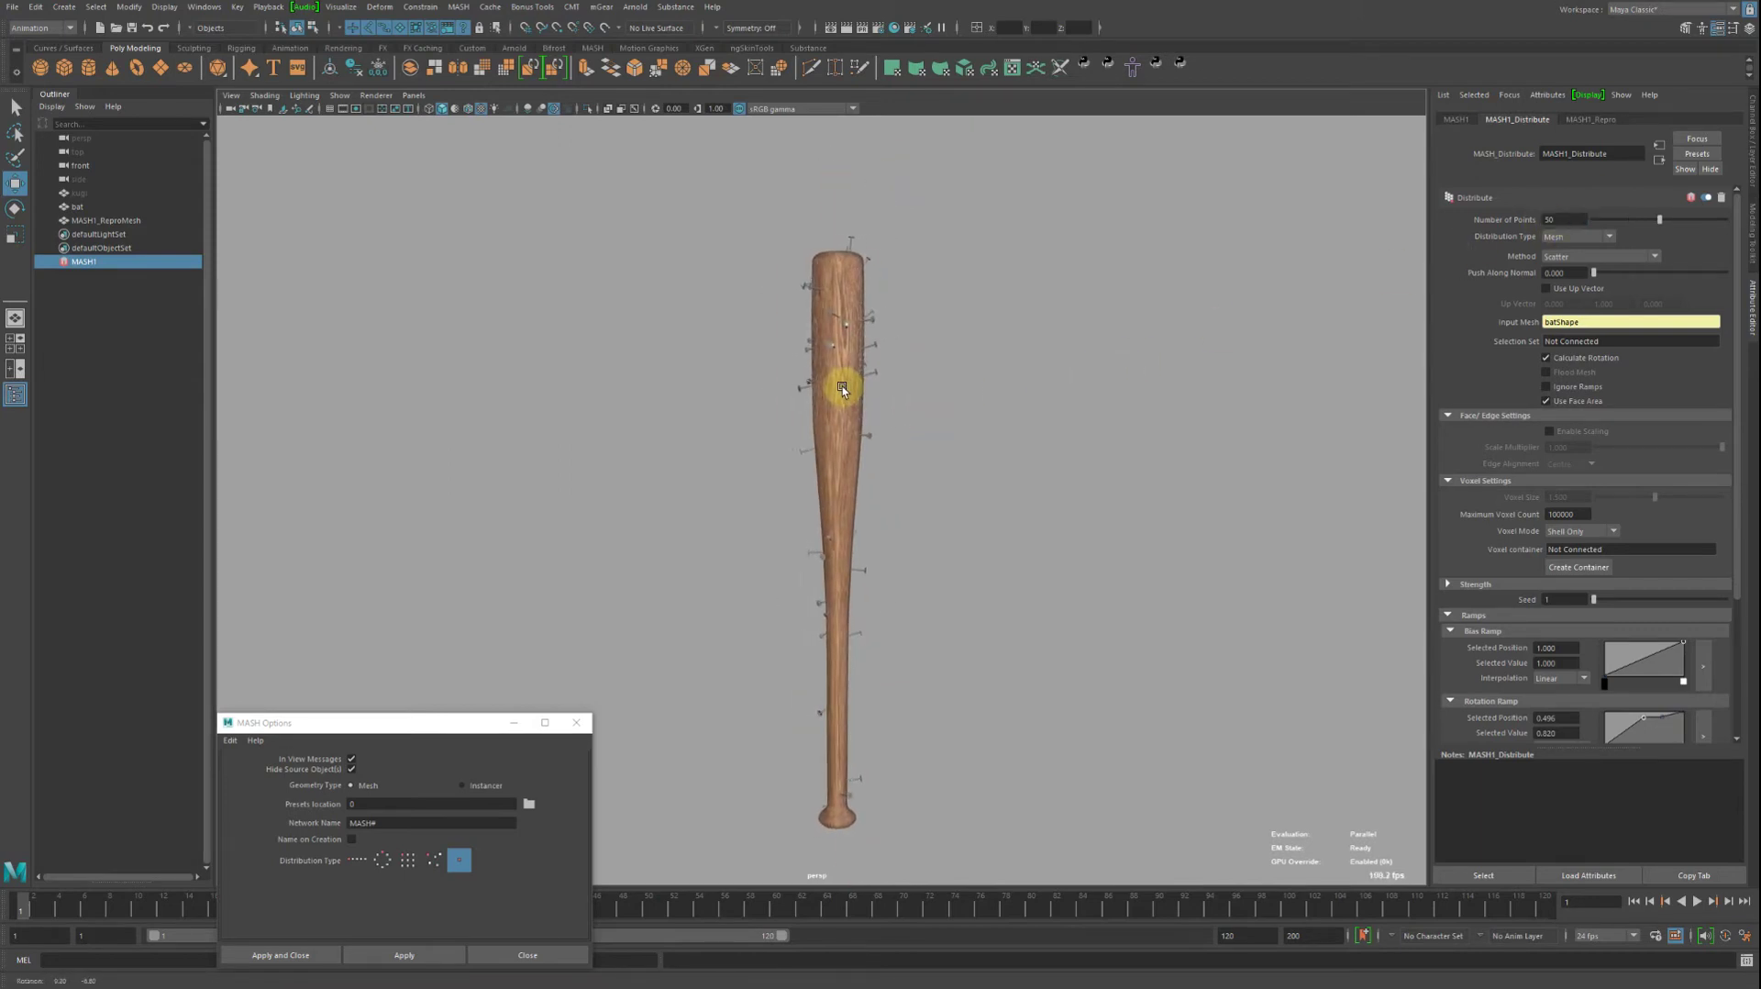
mouse_move(842, 387)
right_mouse_down("alt")
mouse_move(1120, 590)
mouse_move(1045, 680)
mouse_move(929, 604)
mouse_move(708, 598)
right_mouse_up("alt")
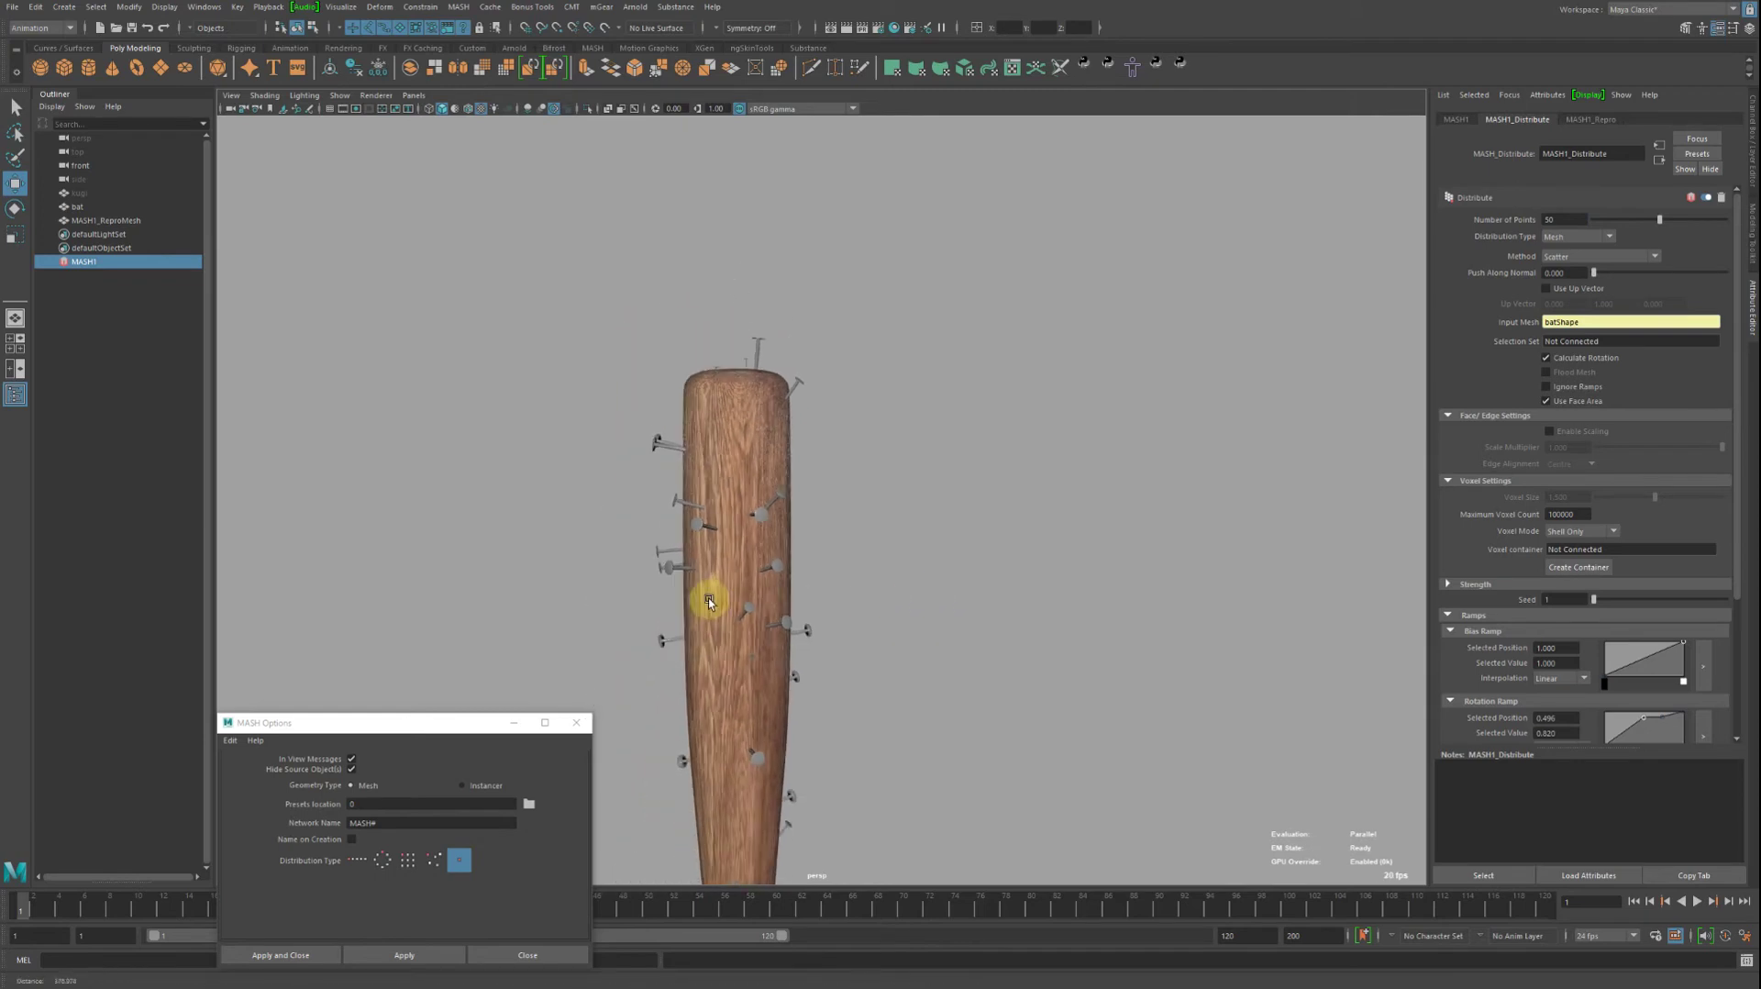
left_click_drag(708, 598, 789, 587, "alt")
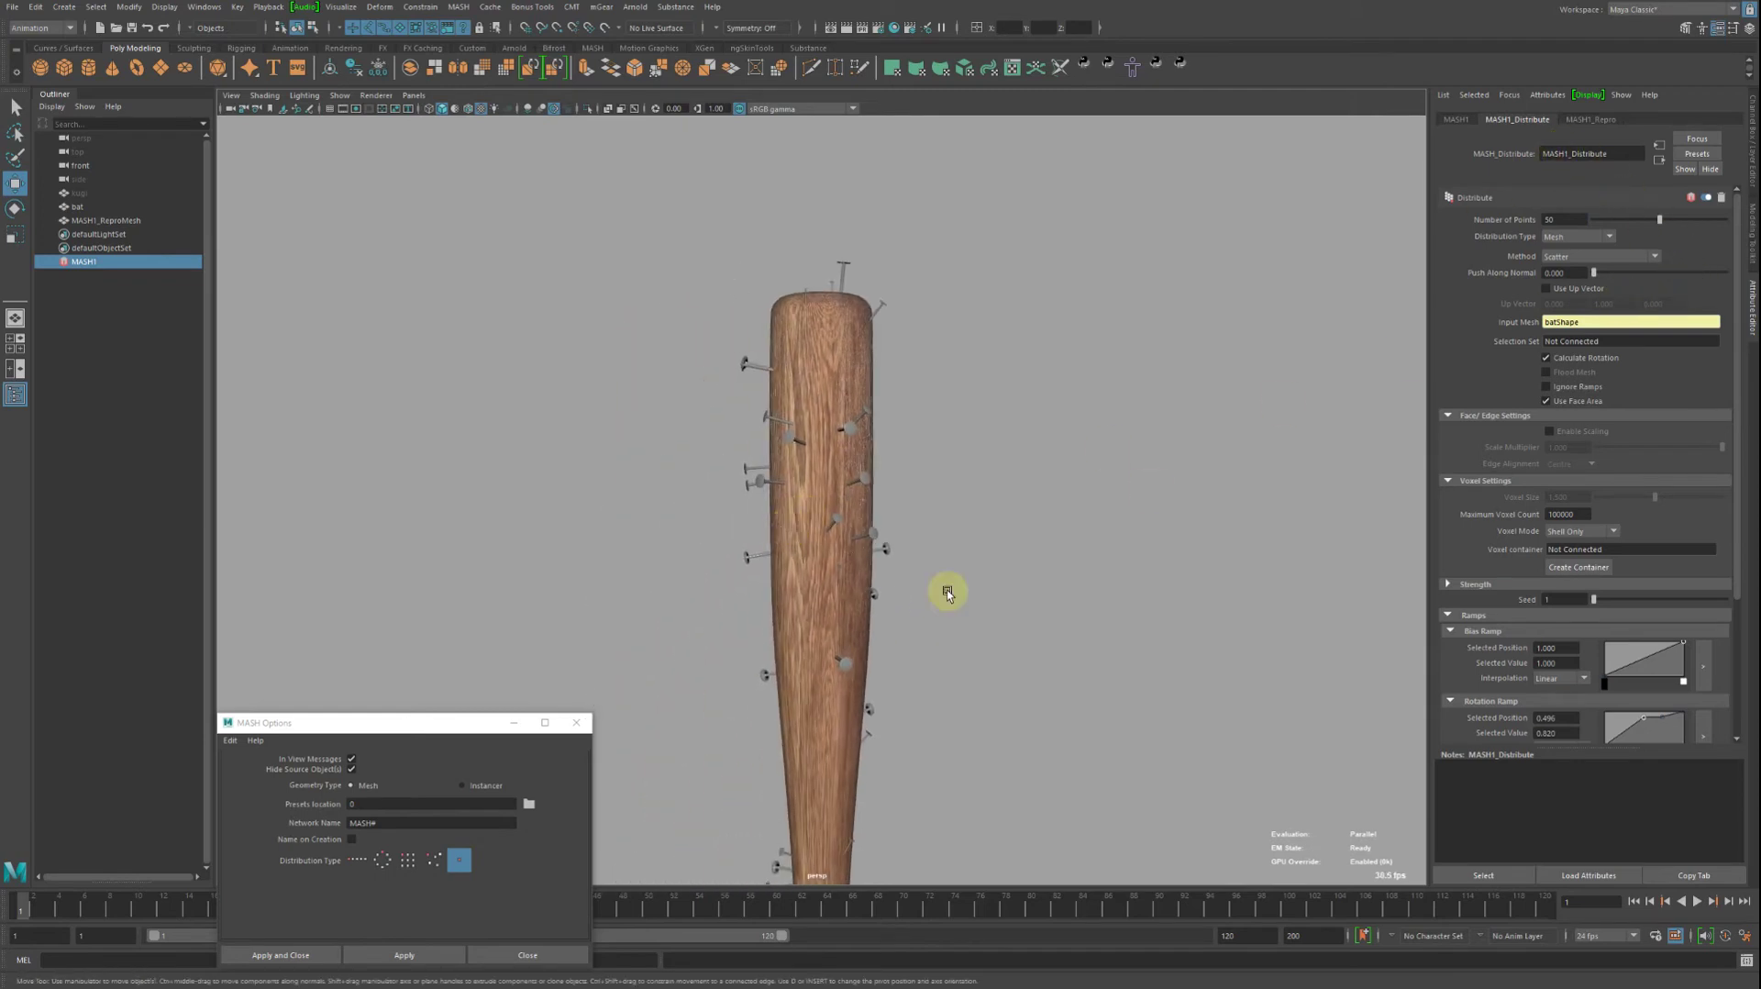
left_click_drag(948, 593, 864, 504, "alt")
mouse_move(967, 366)
right_mouse_down("alt")
mouse_move(881, 637)
mouse_move(782, 602)
right_mouse_up("alt")
mouse_move(783, 602)
left_mouse_down("alt")
mouse_move(920, 609)
mouse_move(870, 620)
left_mouse_up("alt")
mouse_move(871, 620)
right_mouse_down("alt")
mouse_move(782, 621)
mouse_move(805, 542)
mouse_move(873, 590)
right_mouse_up("alt")
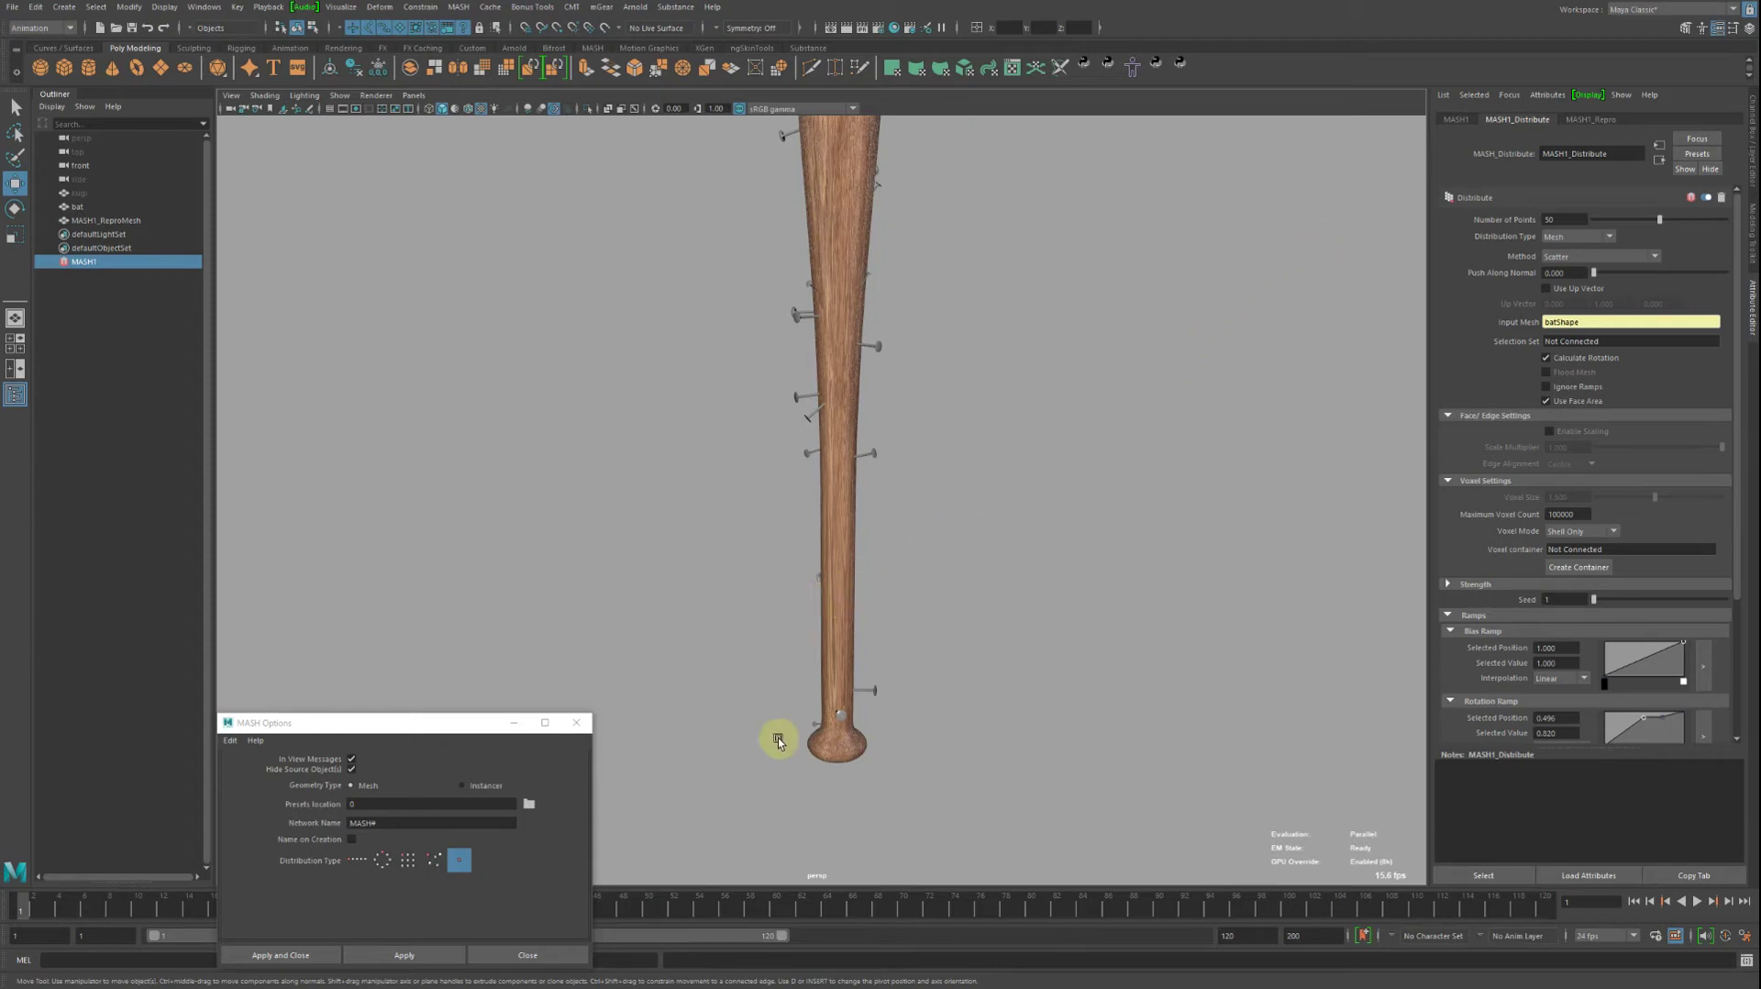
Add a Visibility node to the MASH1 network.
left_click(1457, 121)
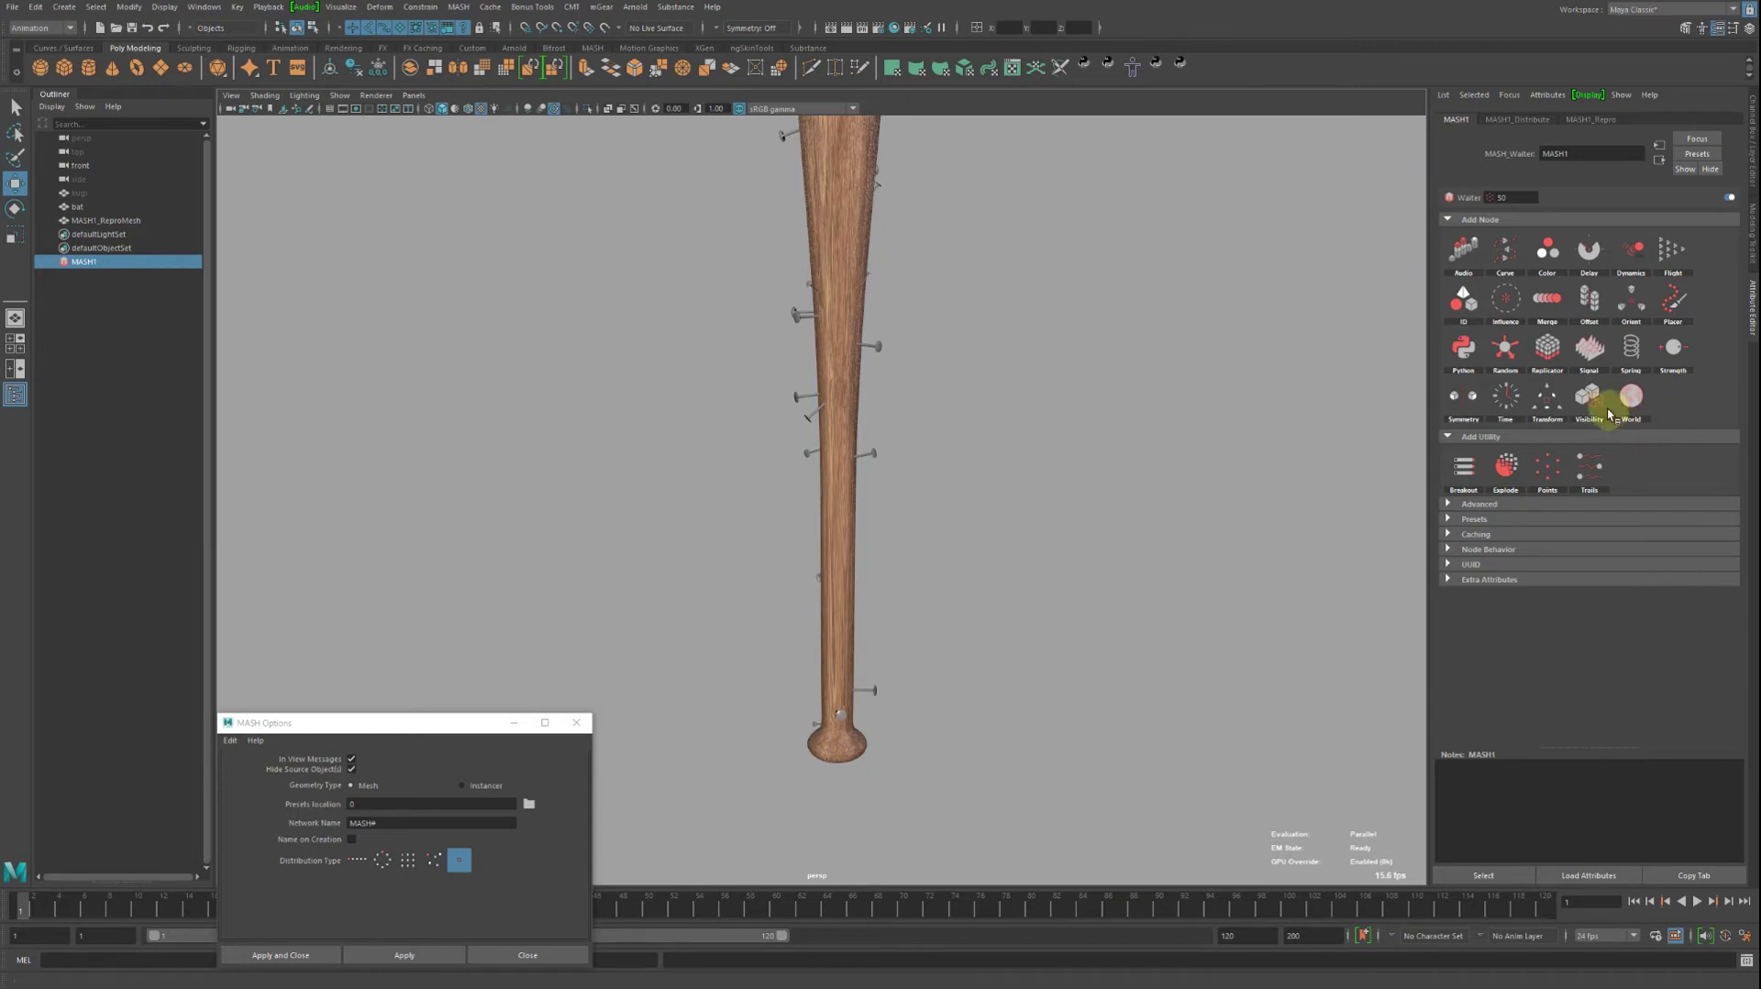
left_click_drag(1590, 416, 1599, 386)
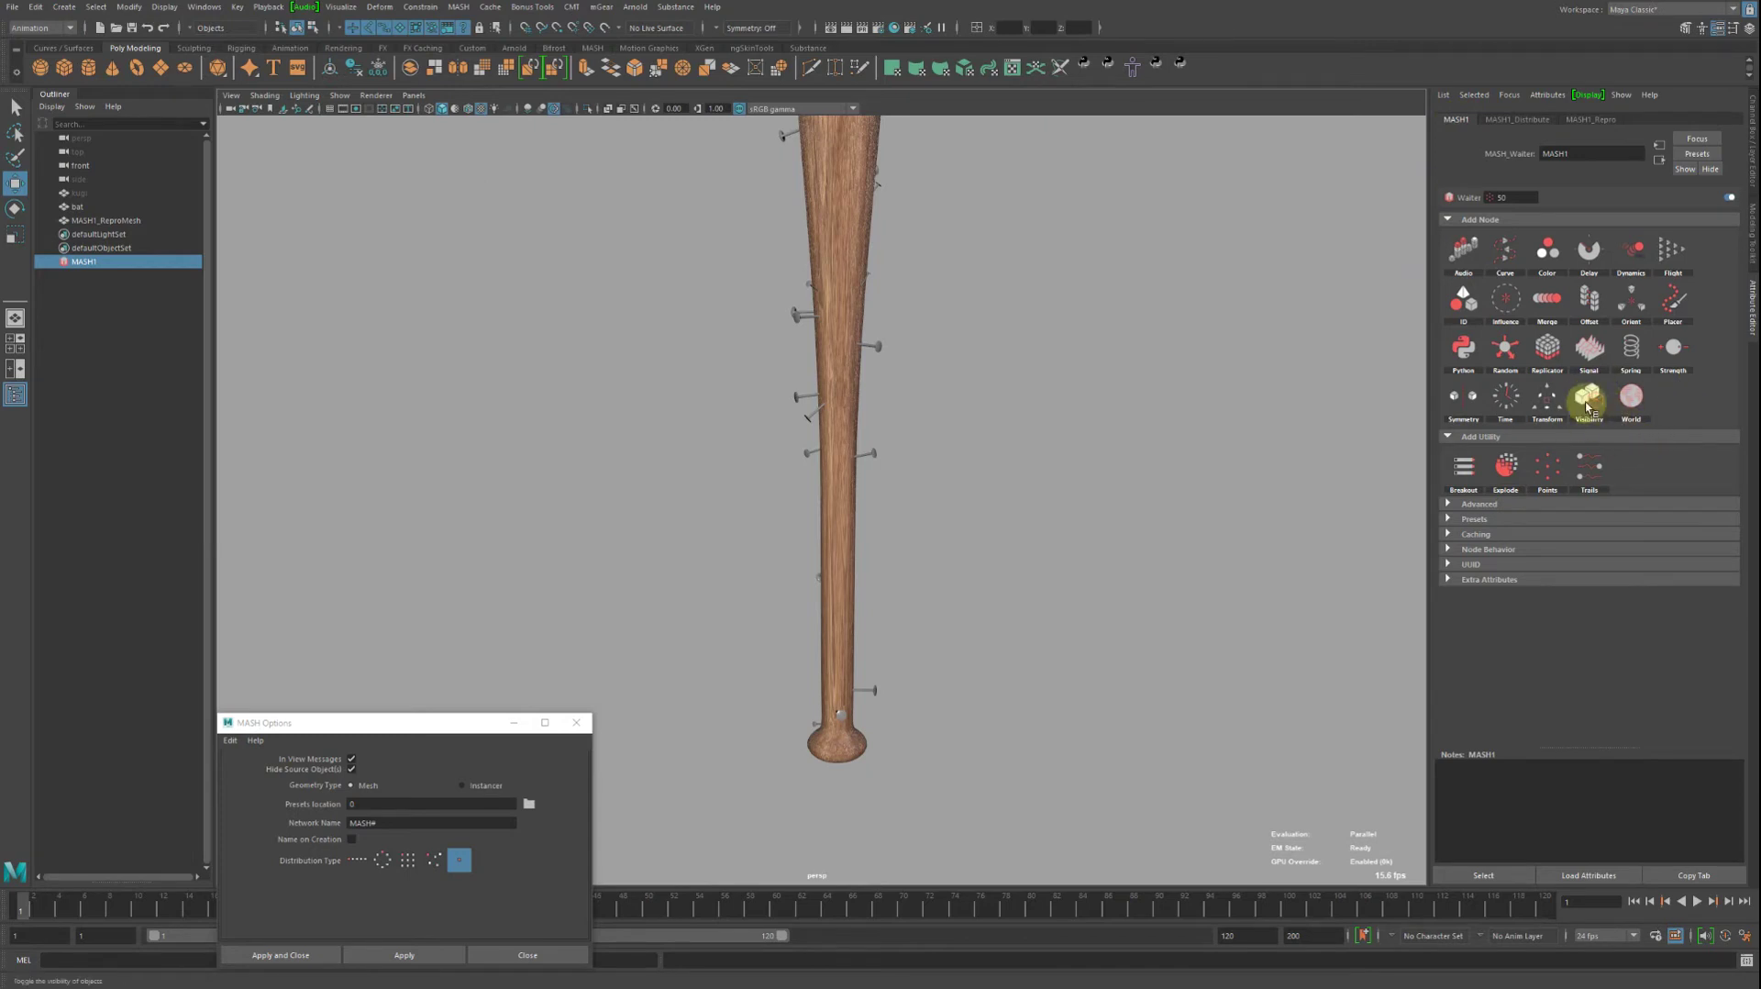
left_click(1592, 410)
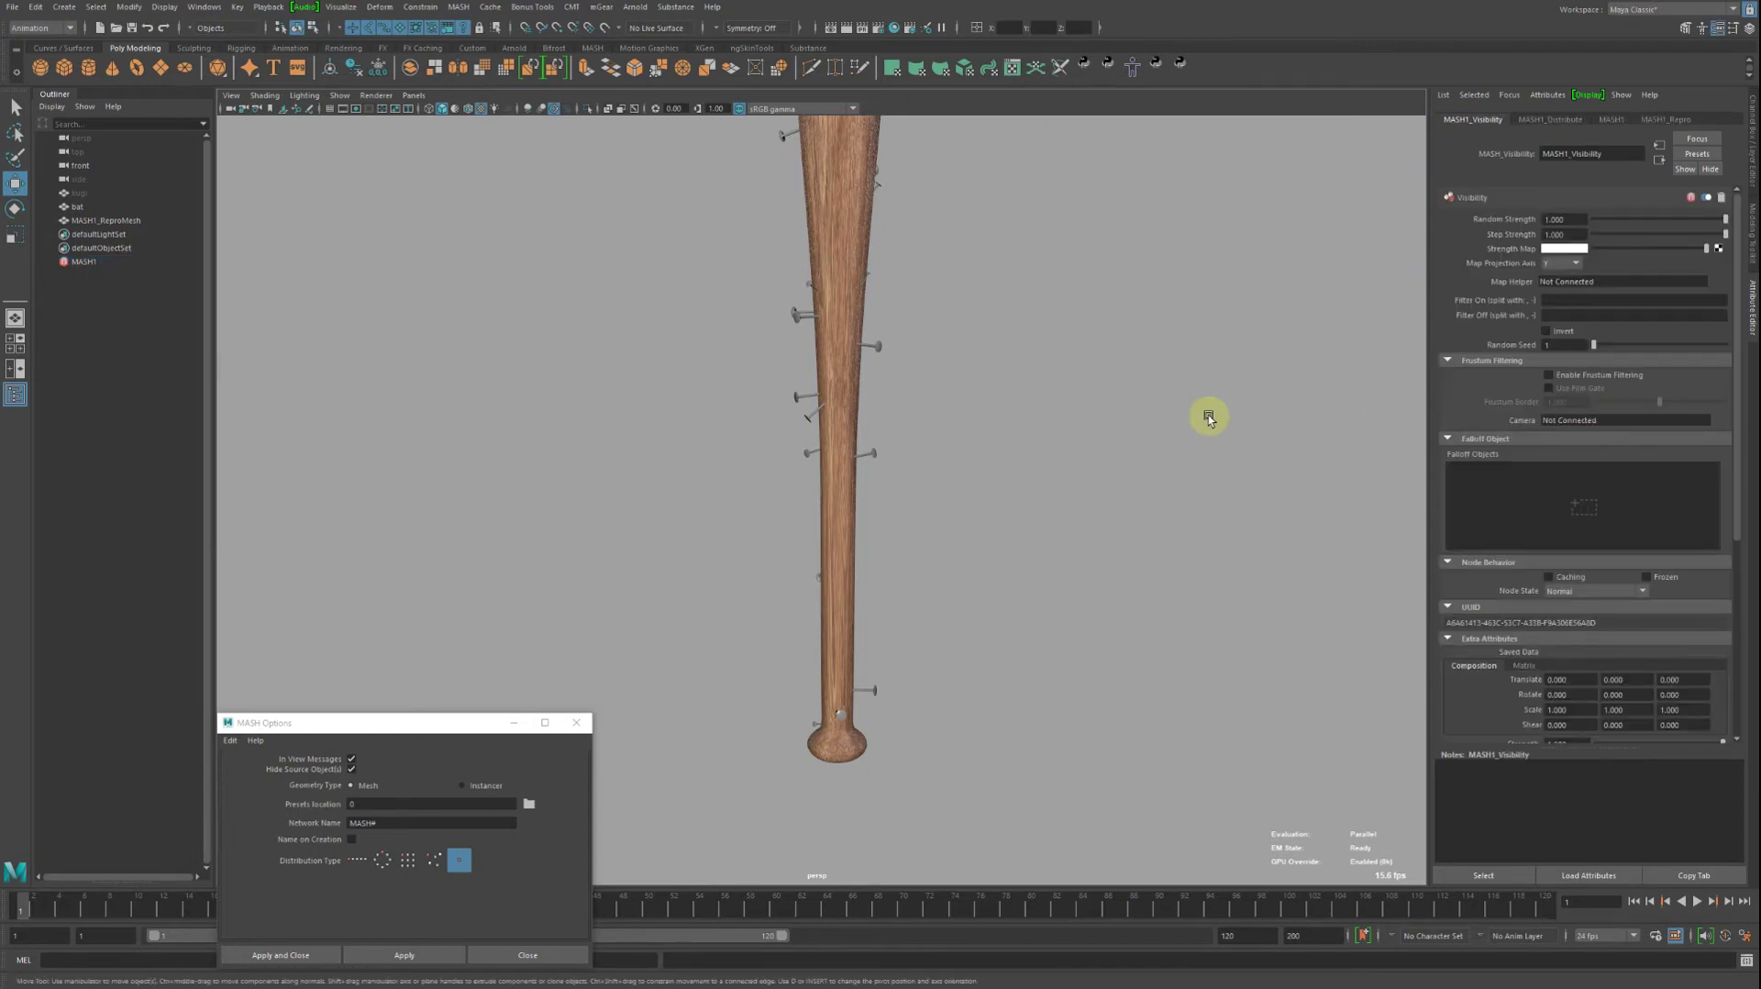
middle_click_drag(993, 407, 1002, 452, "alt")
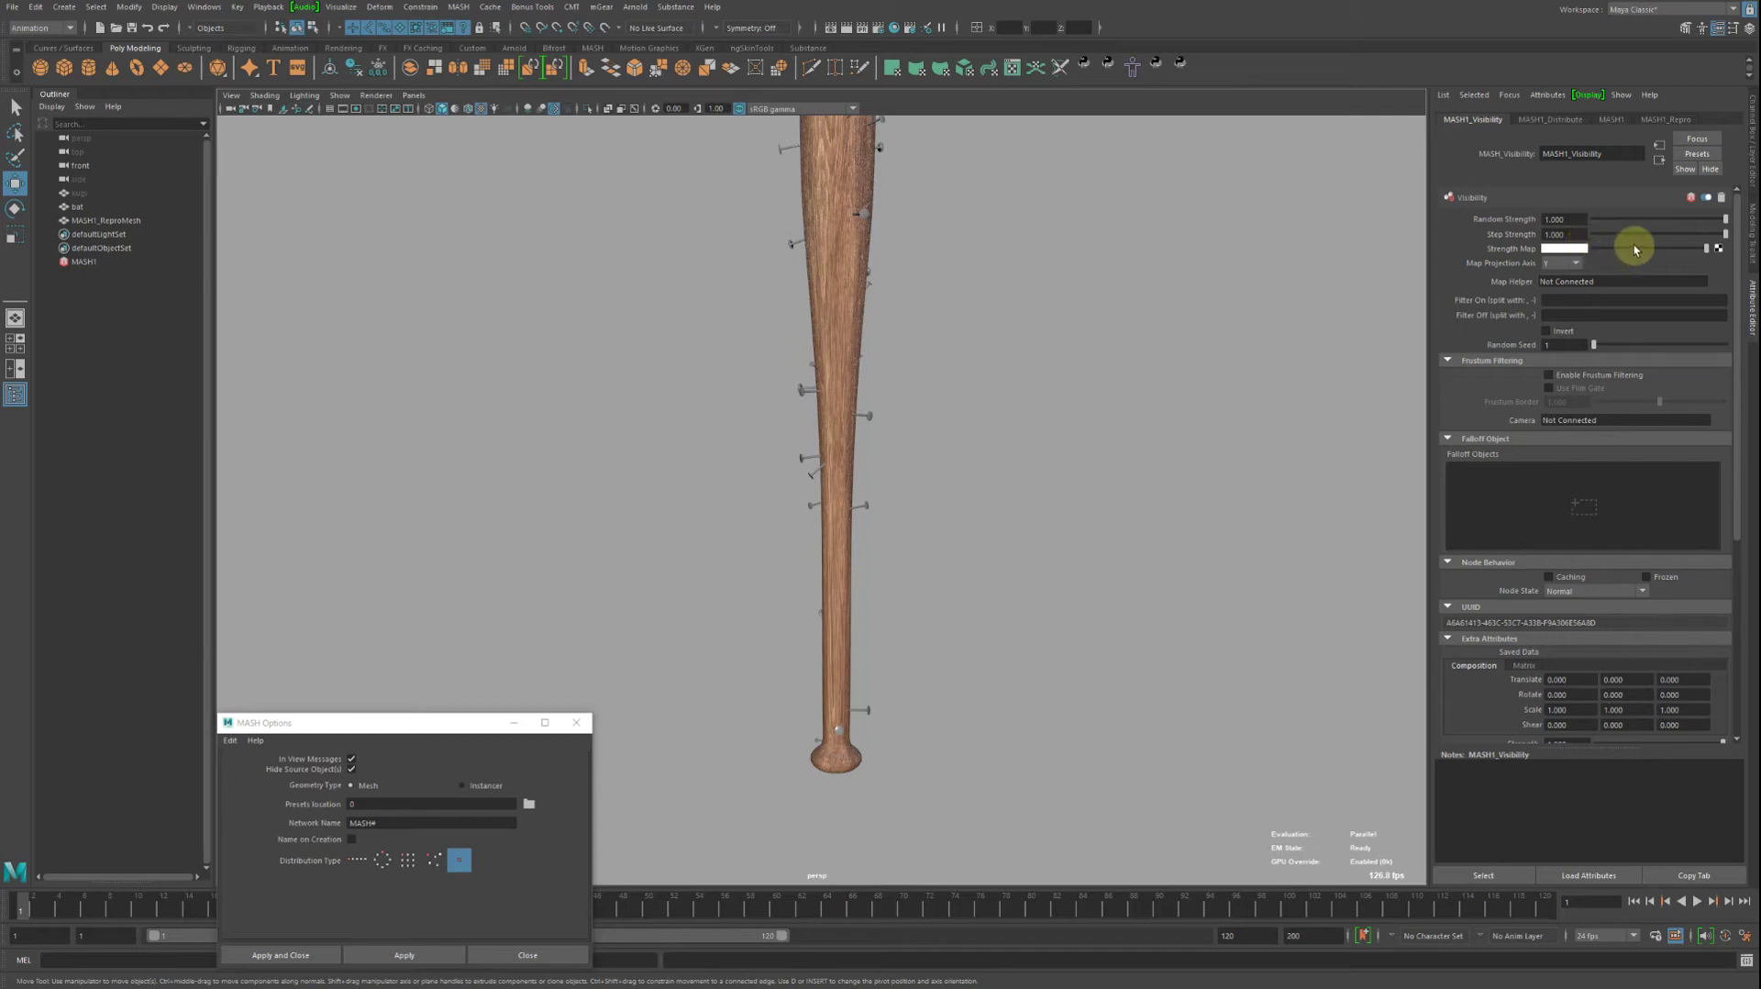
Drag the Strength Map to black to hide all nails, and create a new falloff object.
mouse_move(1635, 248)
left_mouse_down()
mouse_move(1572, 252)
mouse_move(1741, 251)
left_mouse_up()
left_click_drag(1234, 353, 1097, 451, "alt")
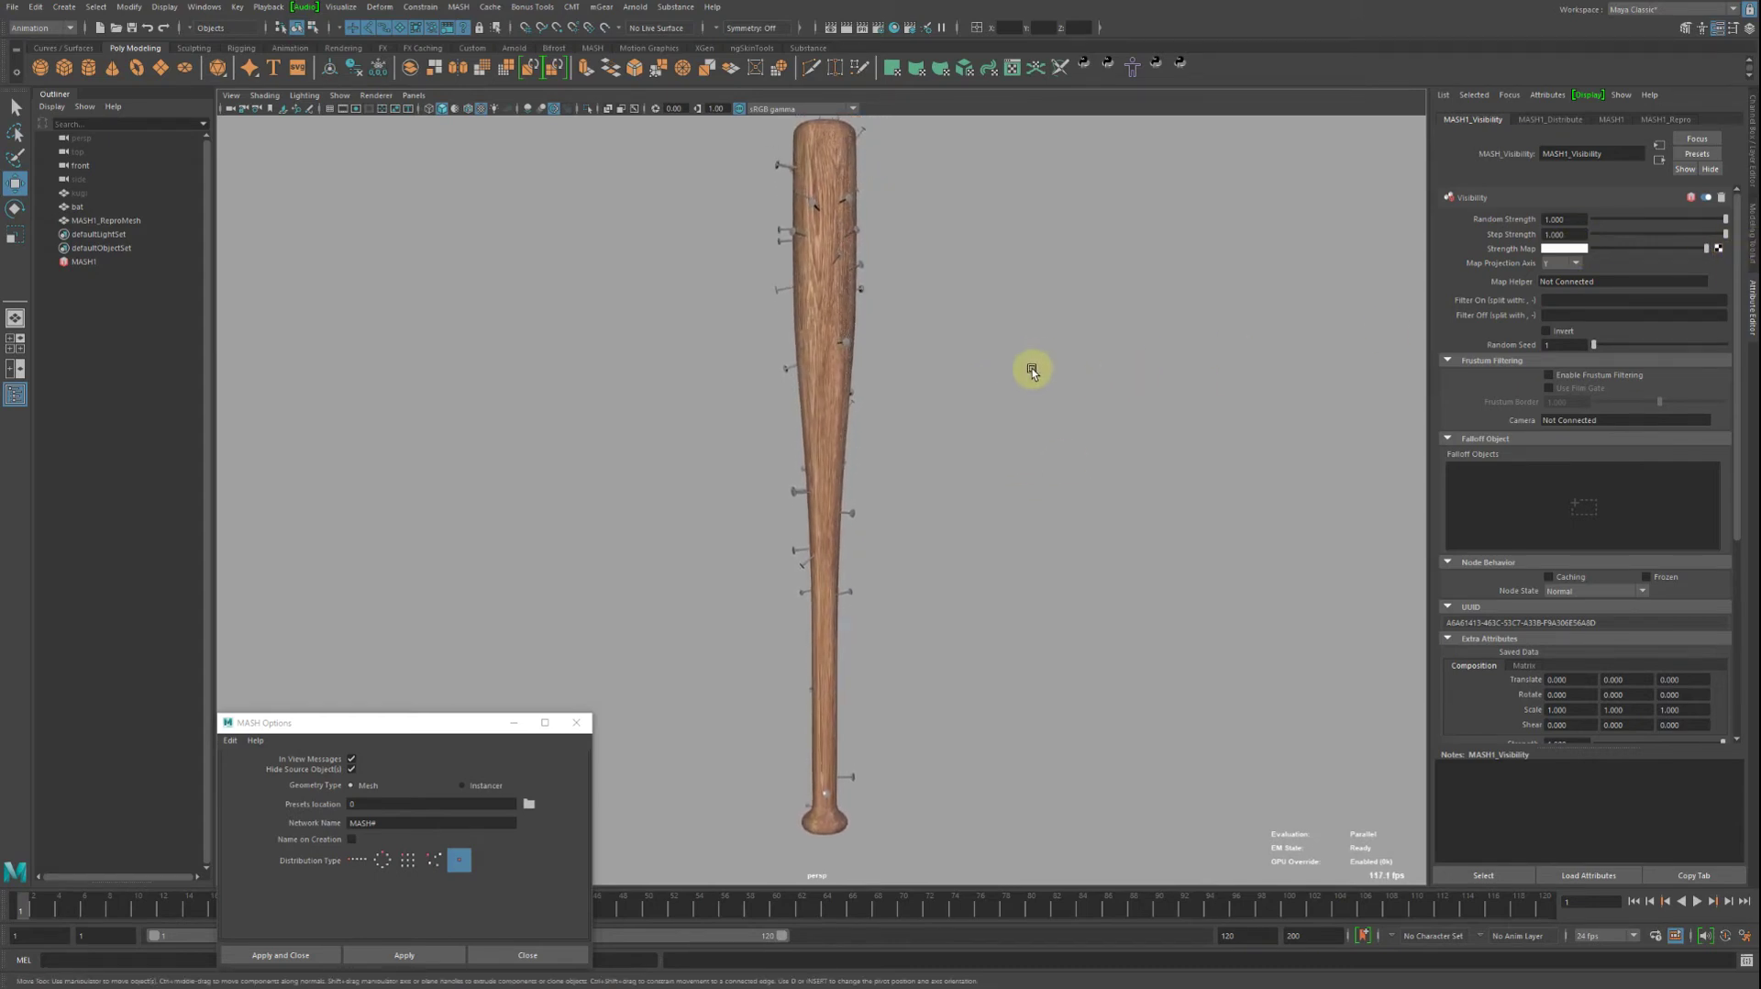
right_click(1525, 496)
left_click(1546, 496)
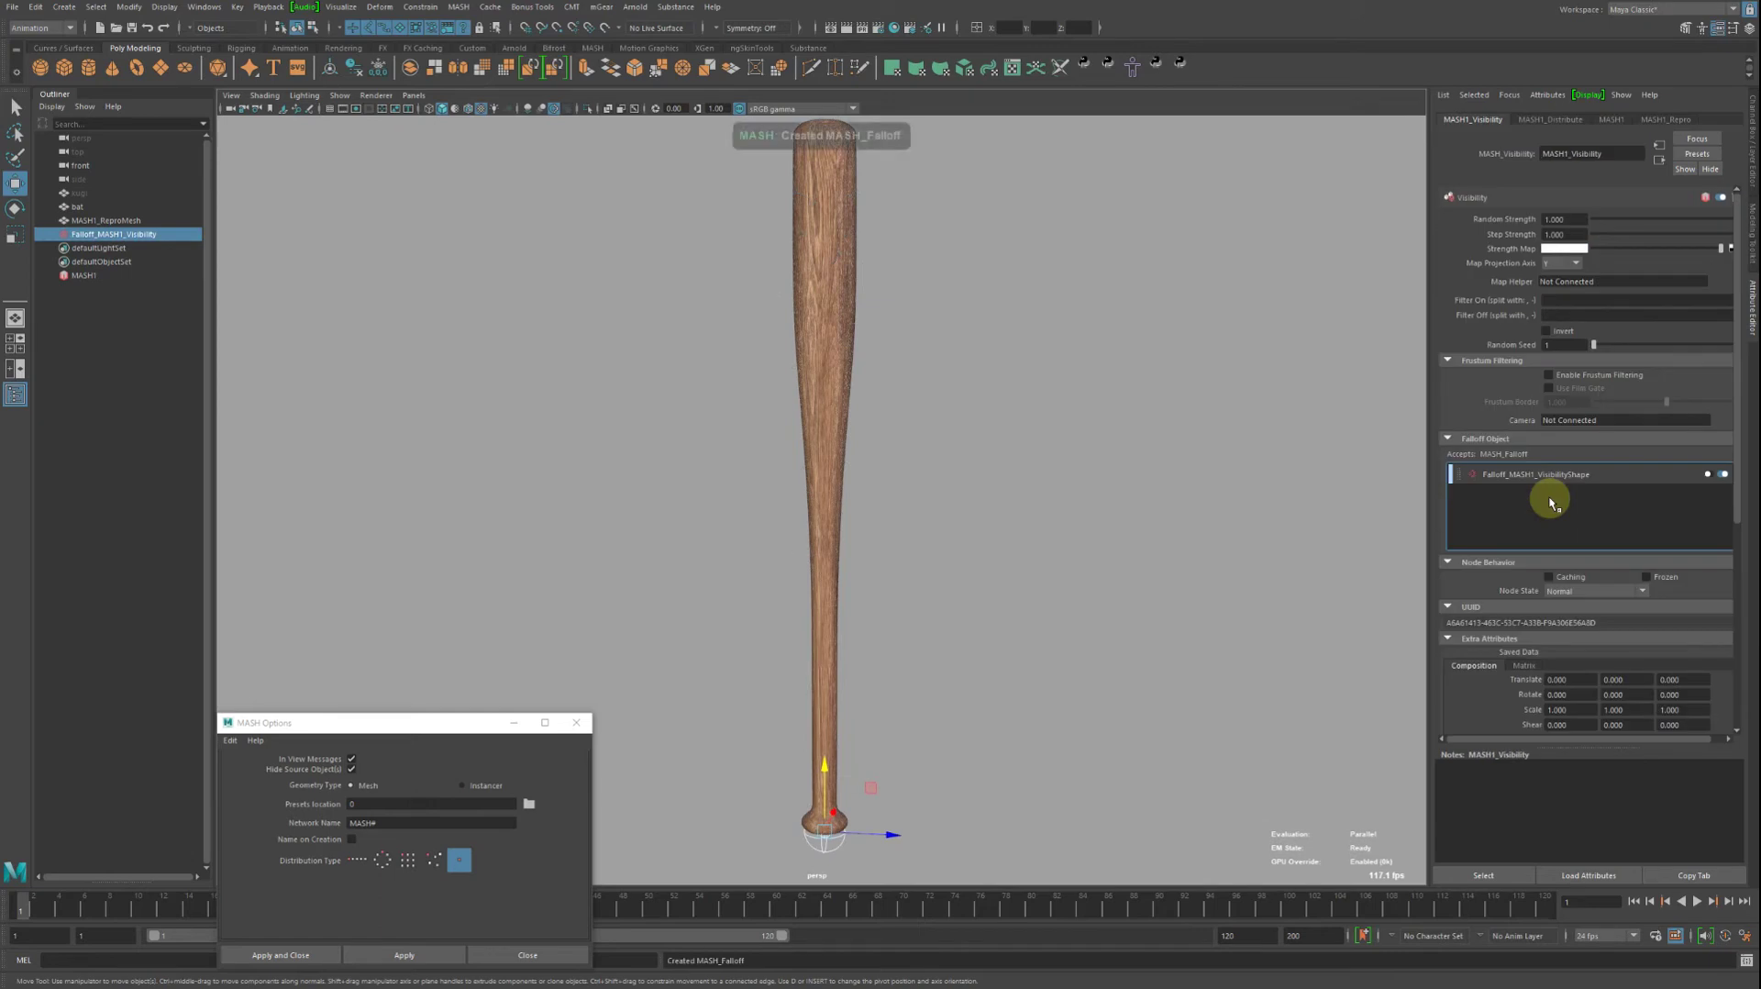
Move the falloff up the bat, enlarge it around the bat, and reselect it.
left_click_drag(825, 767, 839, 620)
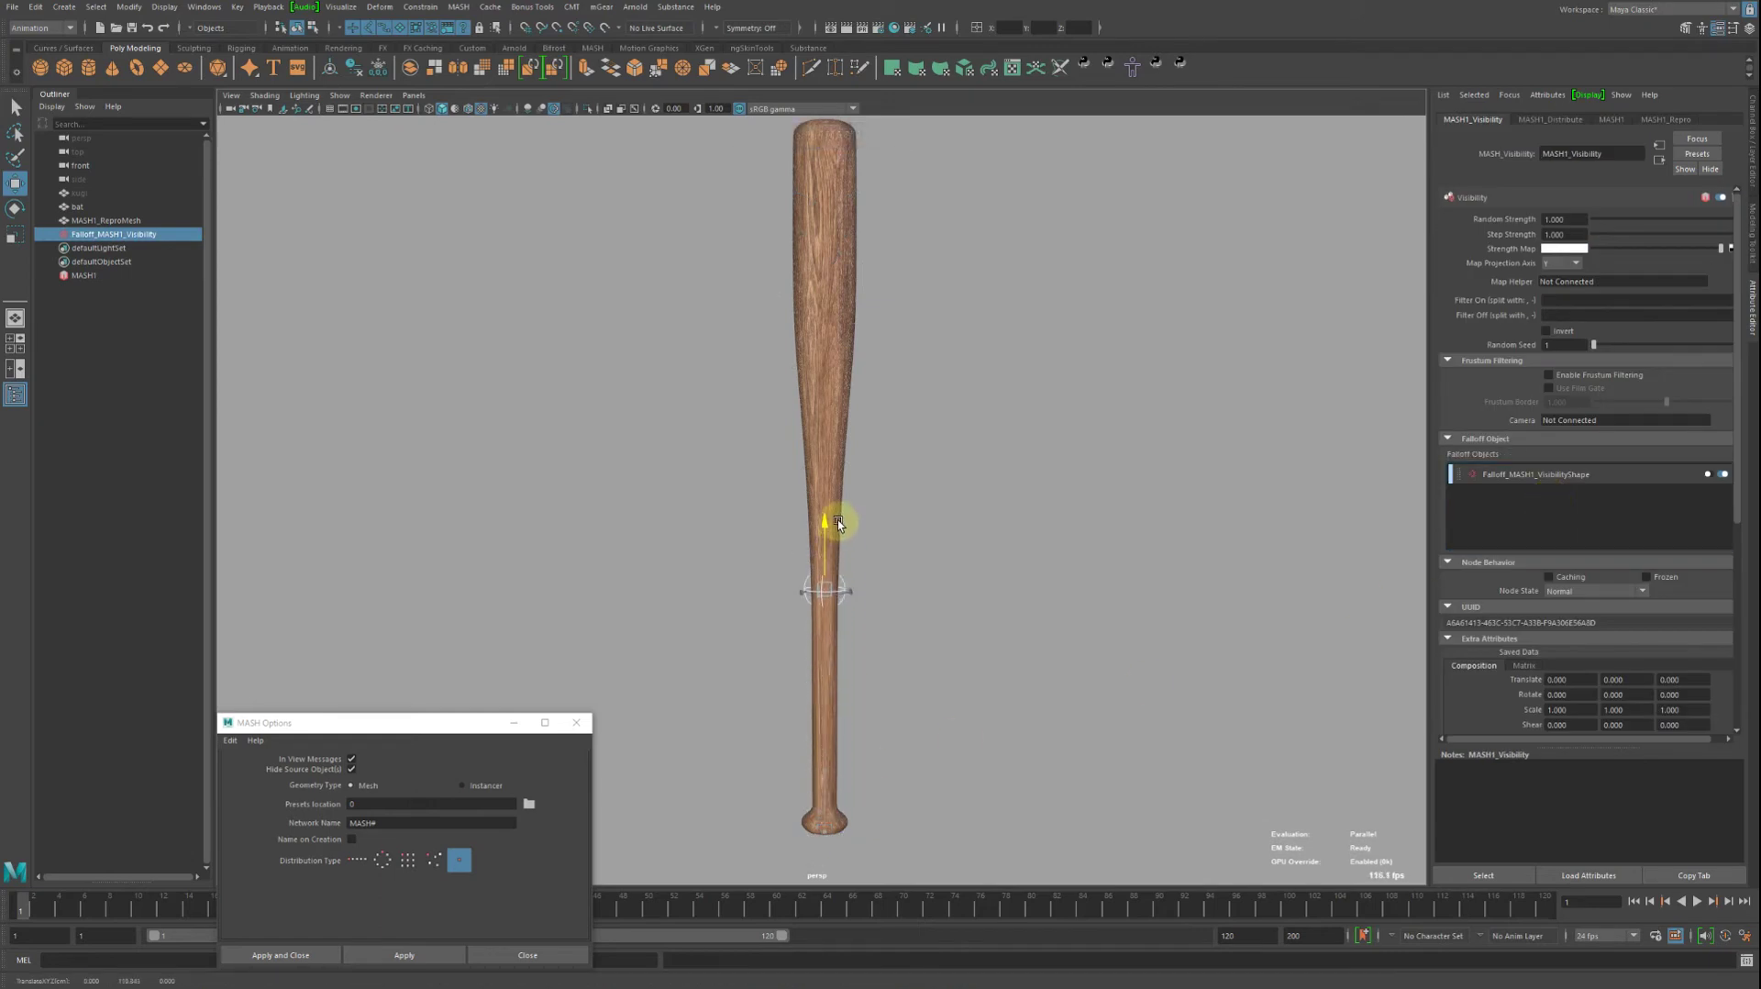
left_click_drag(838, 519, 839, 505)
key("r")
mouse_move(826, 567)
left_mouse_down()
mouse_move(1242, 539)
mouse_move(977, 532)
mouse_move(1021, 550)
left_mouse_up()
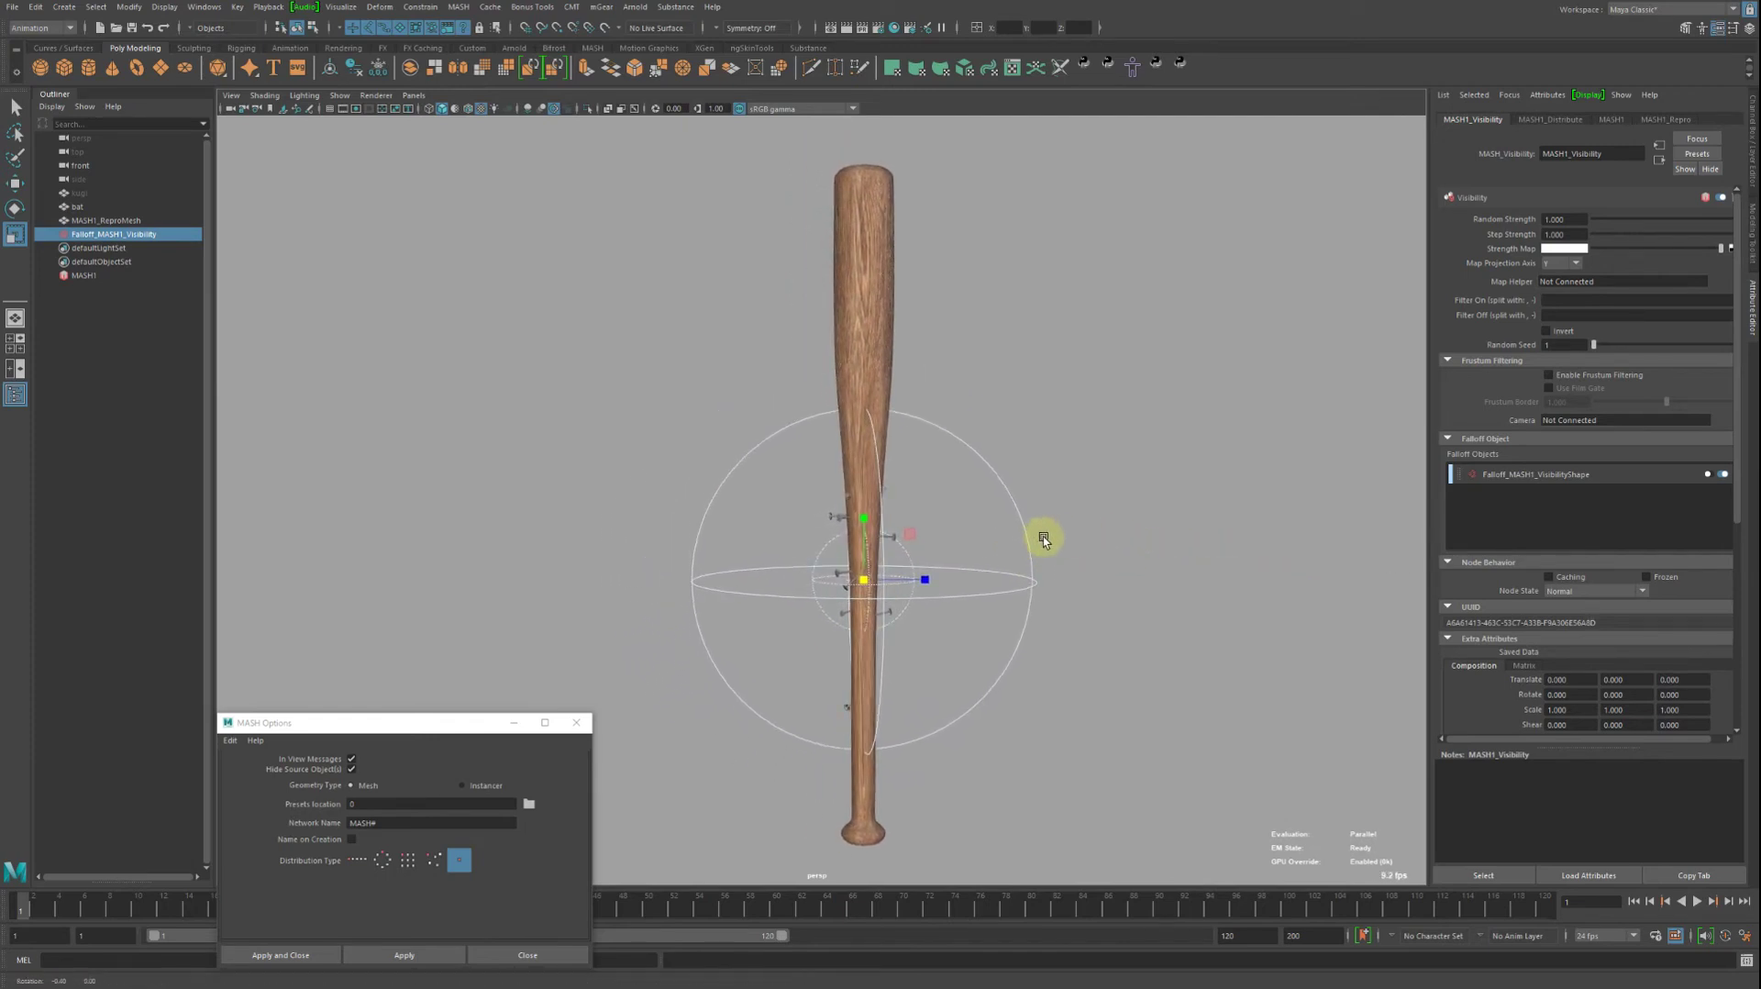
left_click(1022, 566)
left_click(1010, 525)
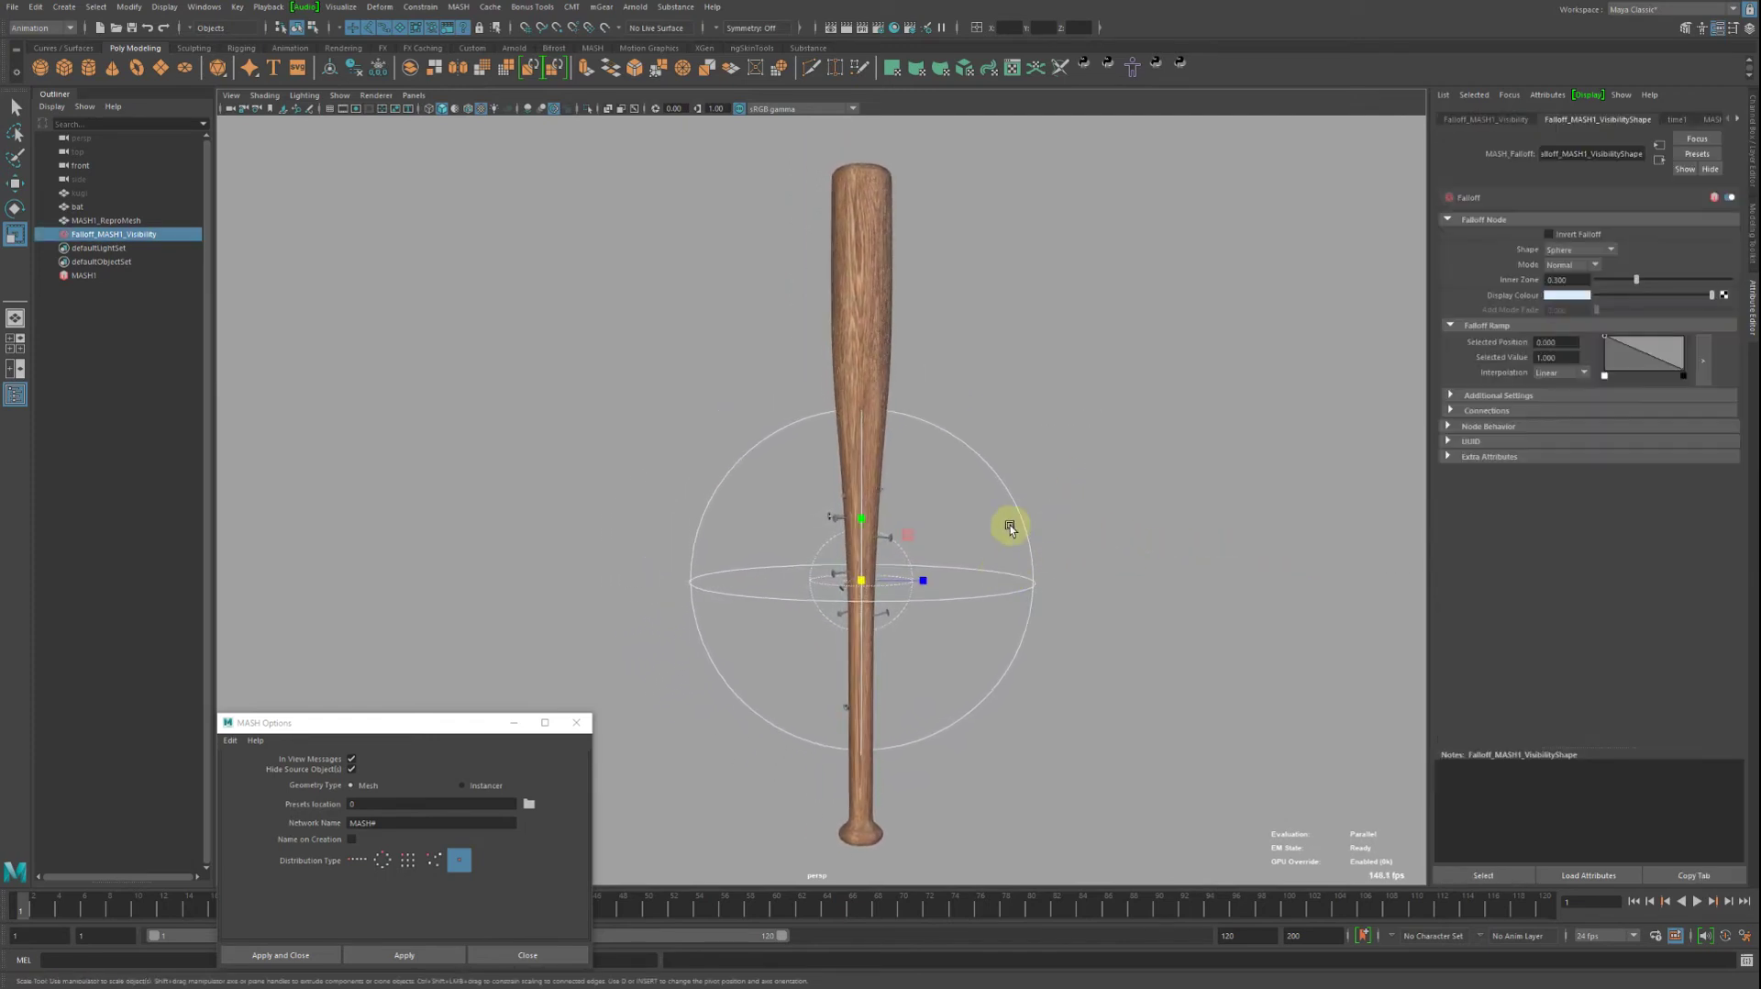
left_click(971, 454)
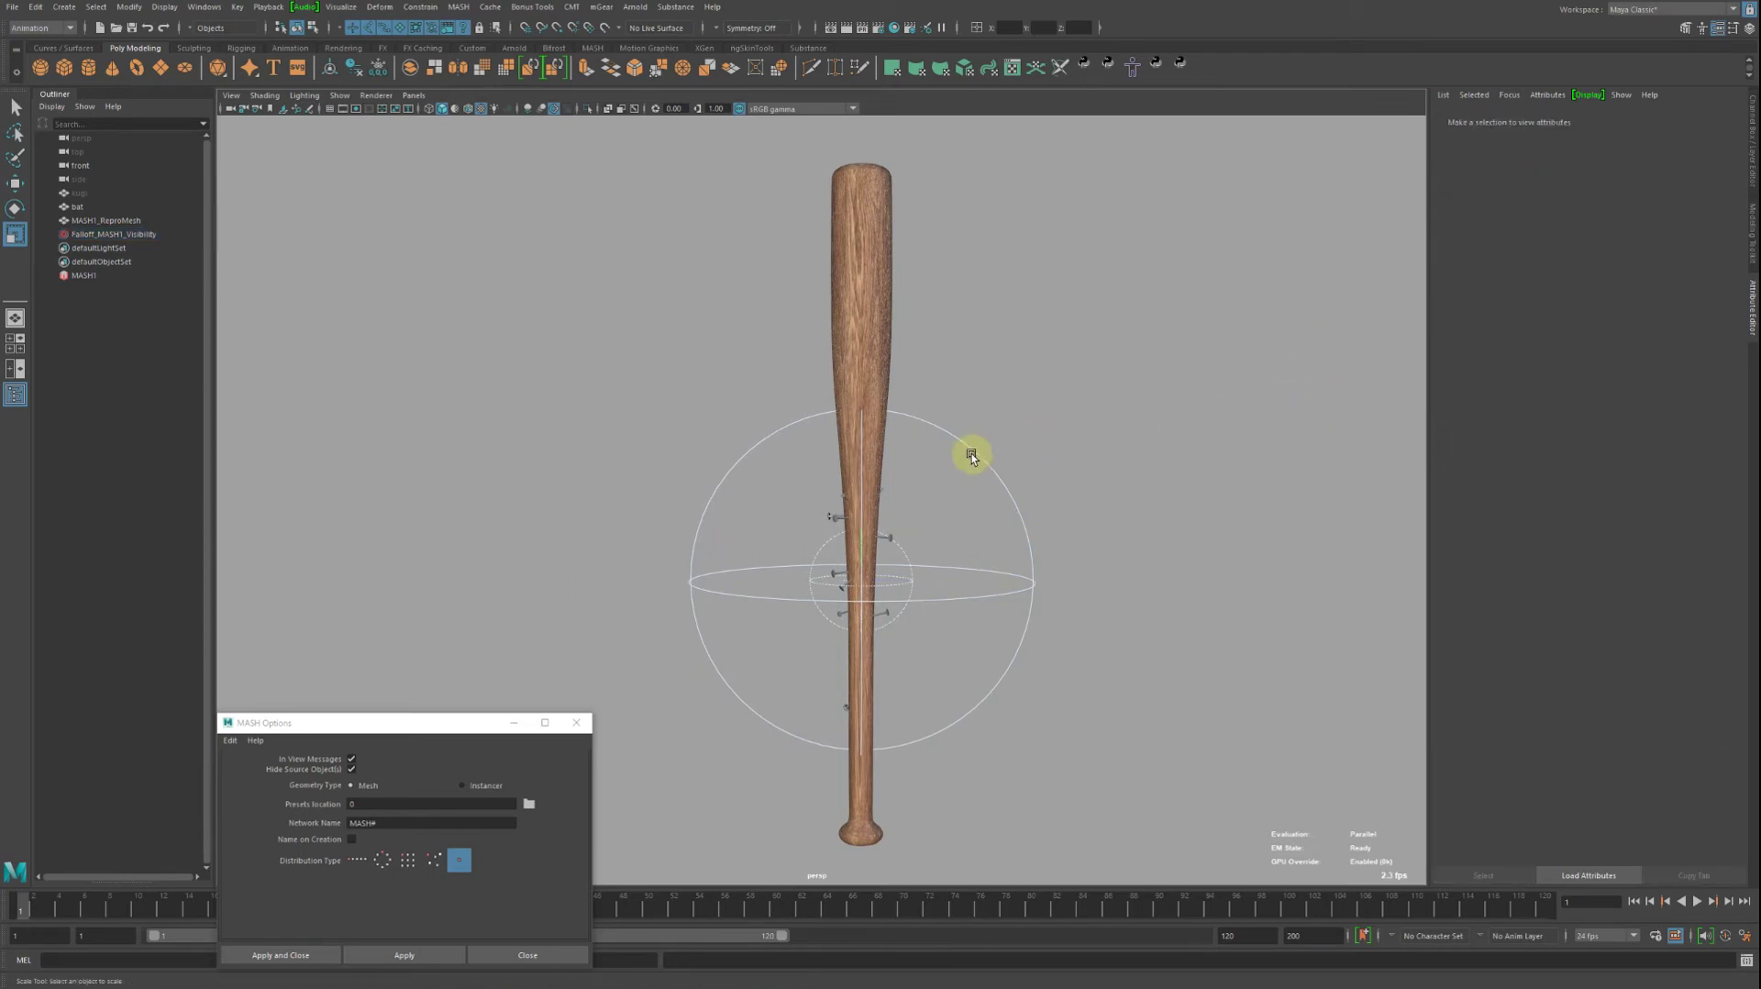
left_click_drag(1010, 383, 950, 482)
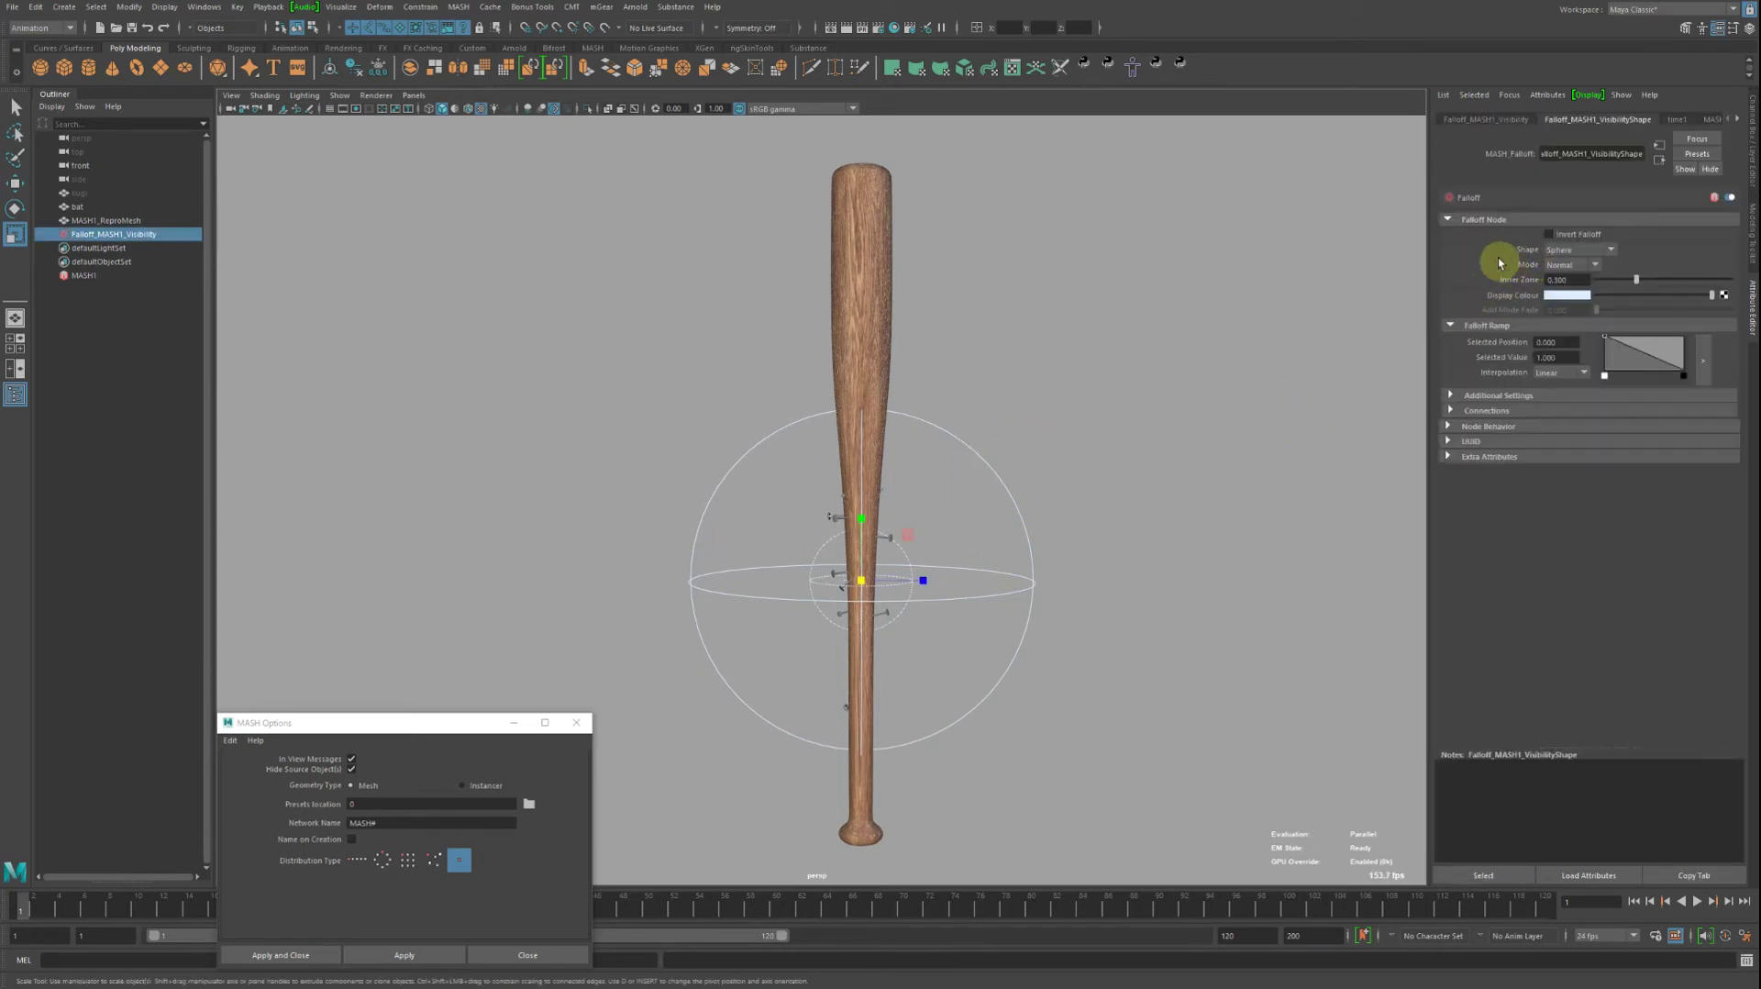
Change the falloff Shape to Cube and move the cube up around the bat's middle.
left_click(1570, 253)
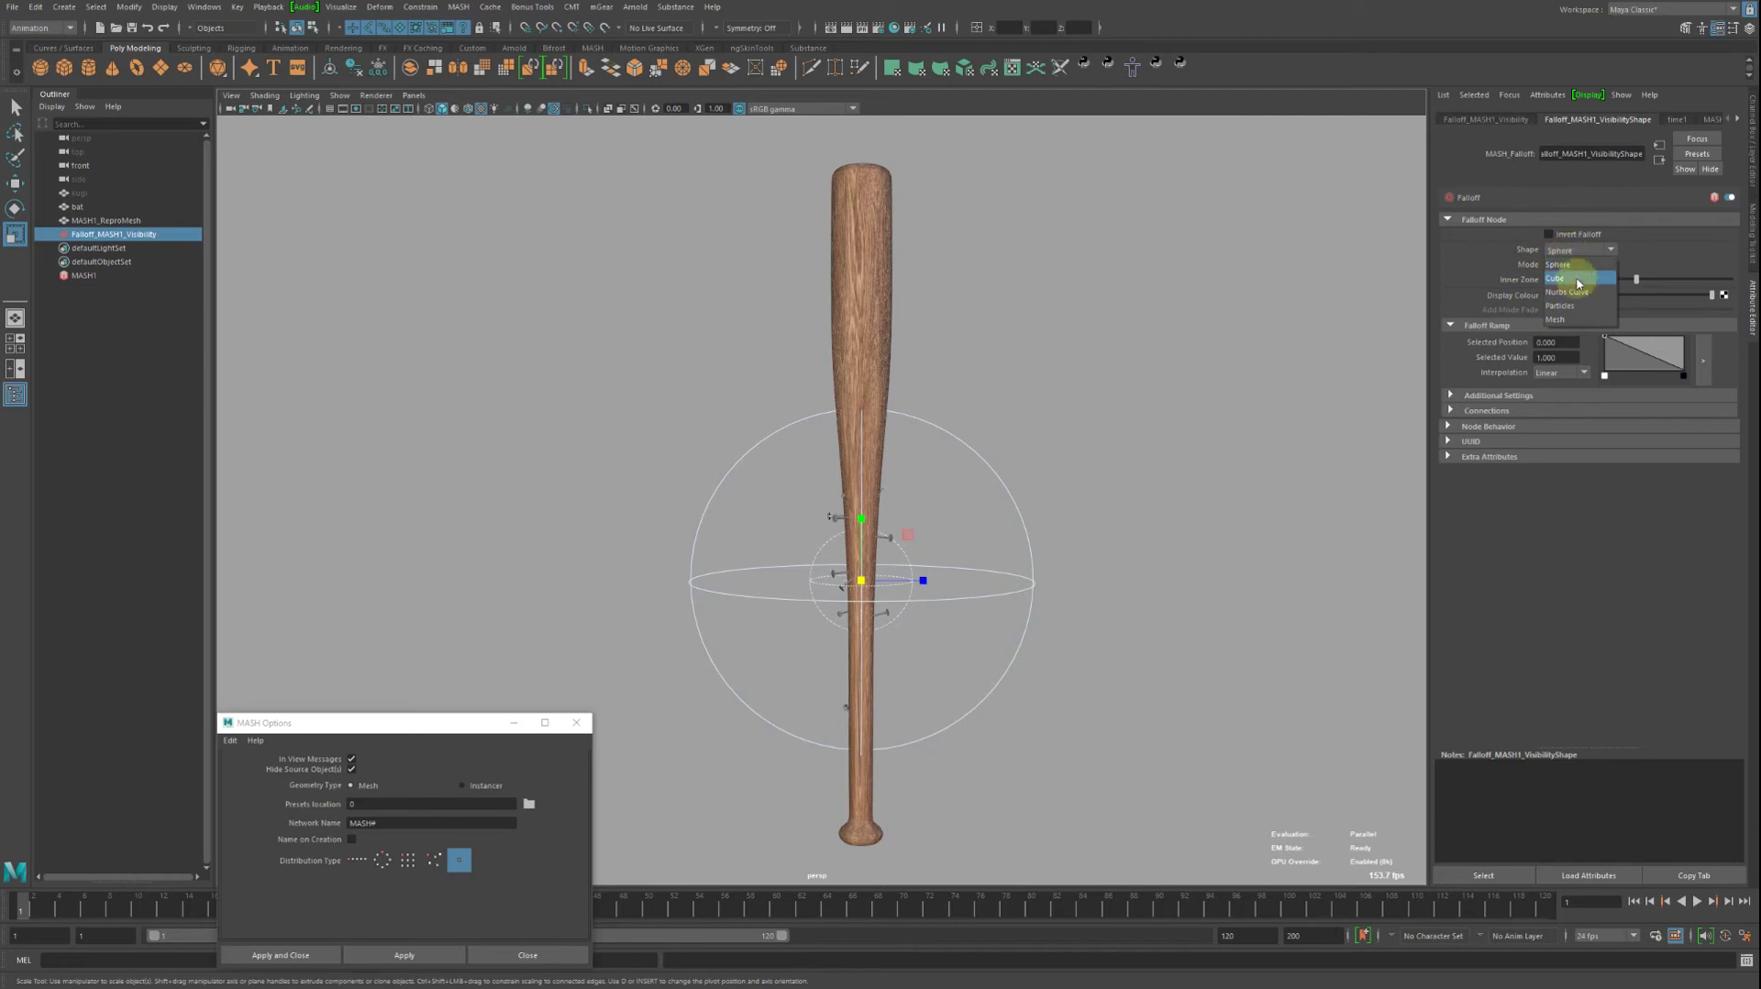
left_click(1572, 275)
right_click_drag(1301, 397, 1132, 412, "alt")
key("w")
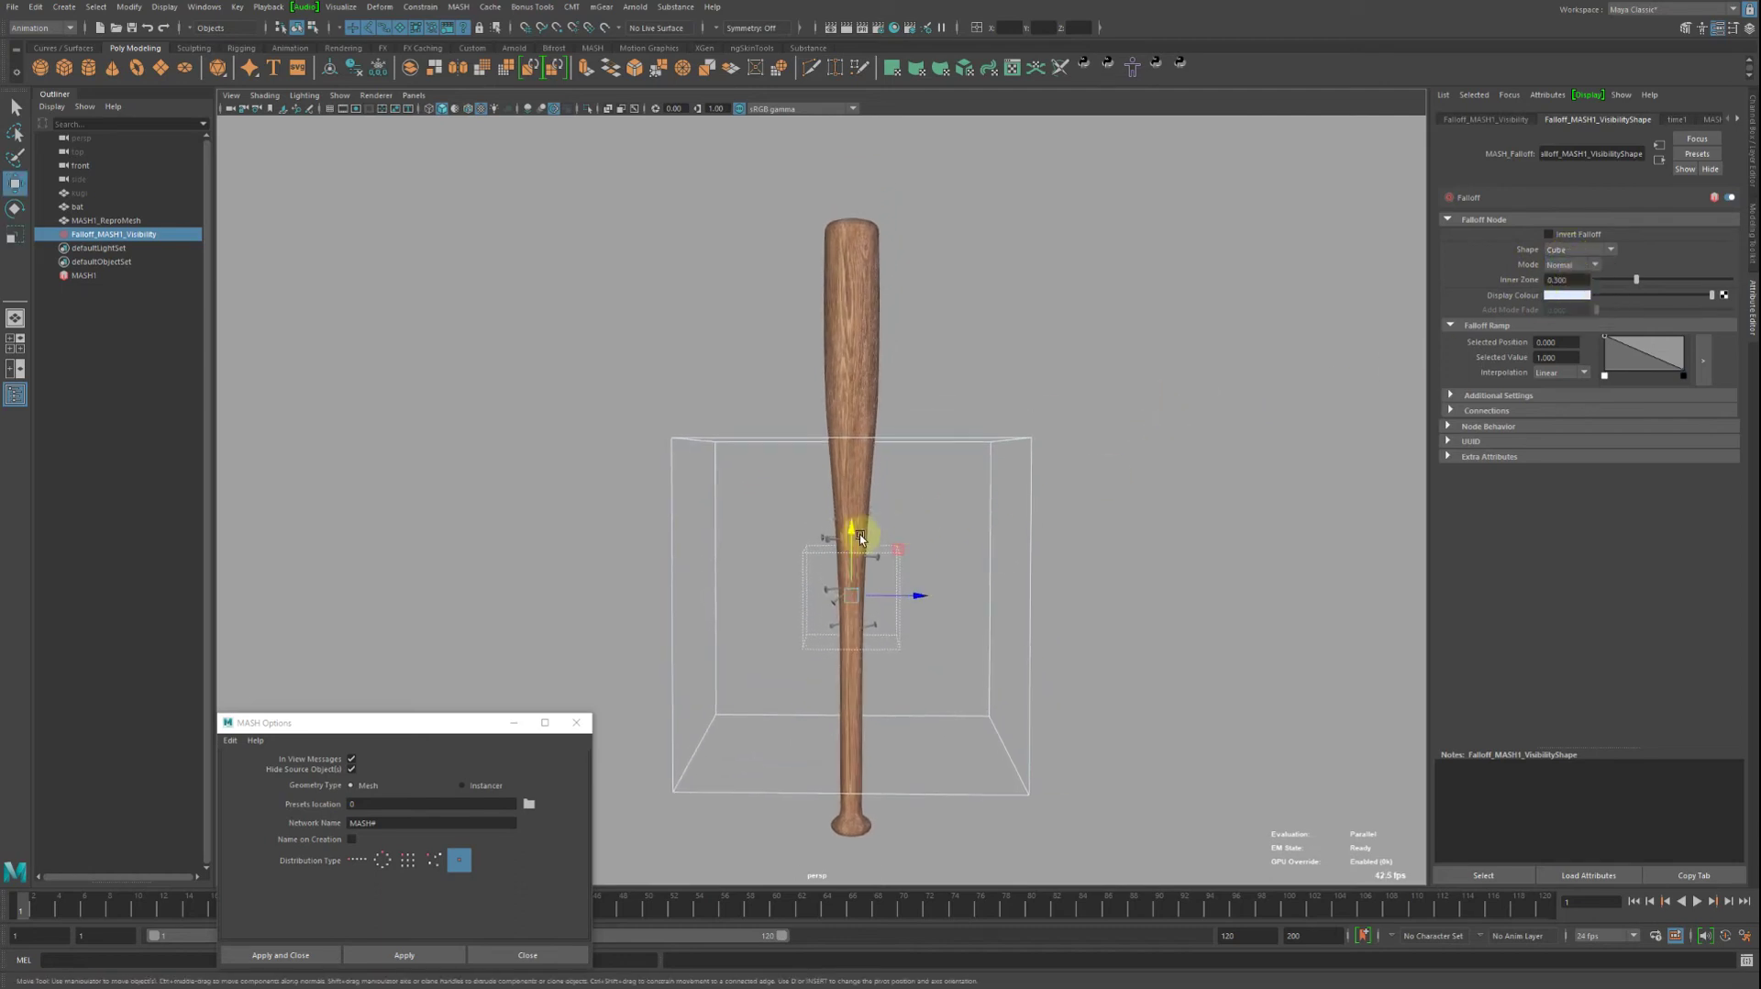
mouse_move(853, 534)
left_mouse_down()
mouse_move(824, 355)
mouse_move(889, 404)
left_mouse_up()
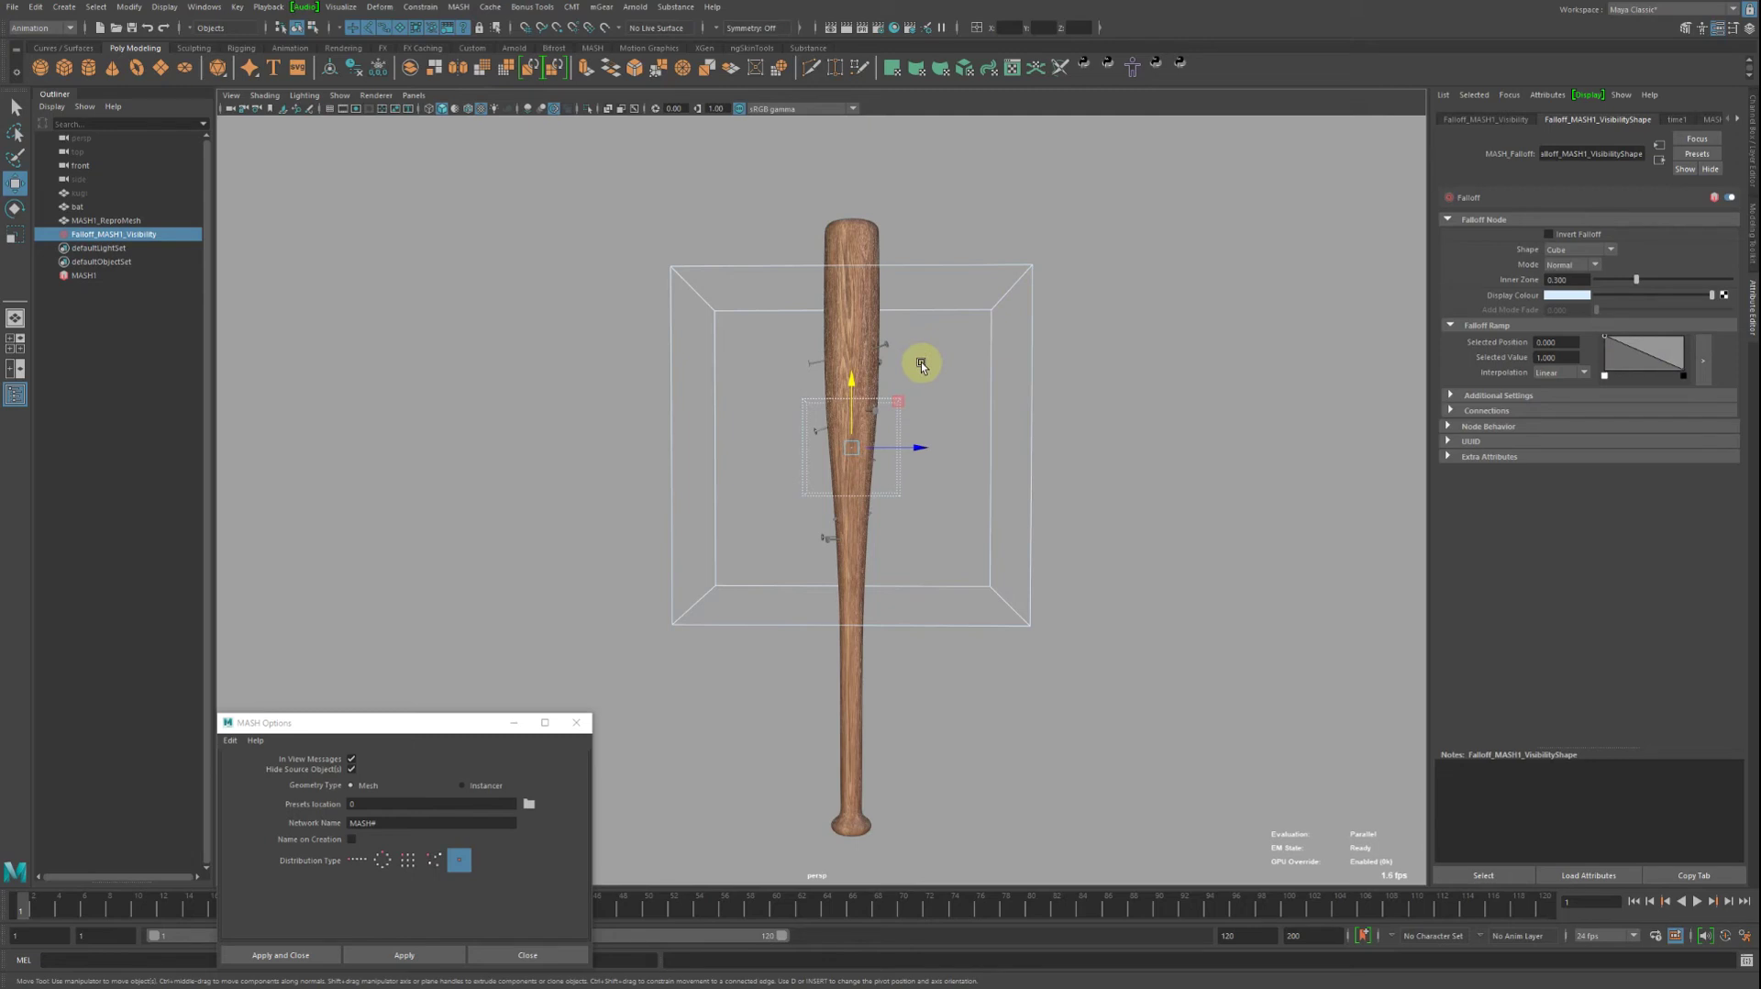
middle_click_drag(893, 338, 866, 397, "alt")
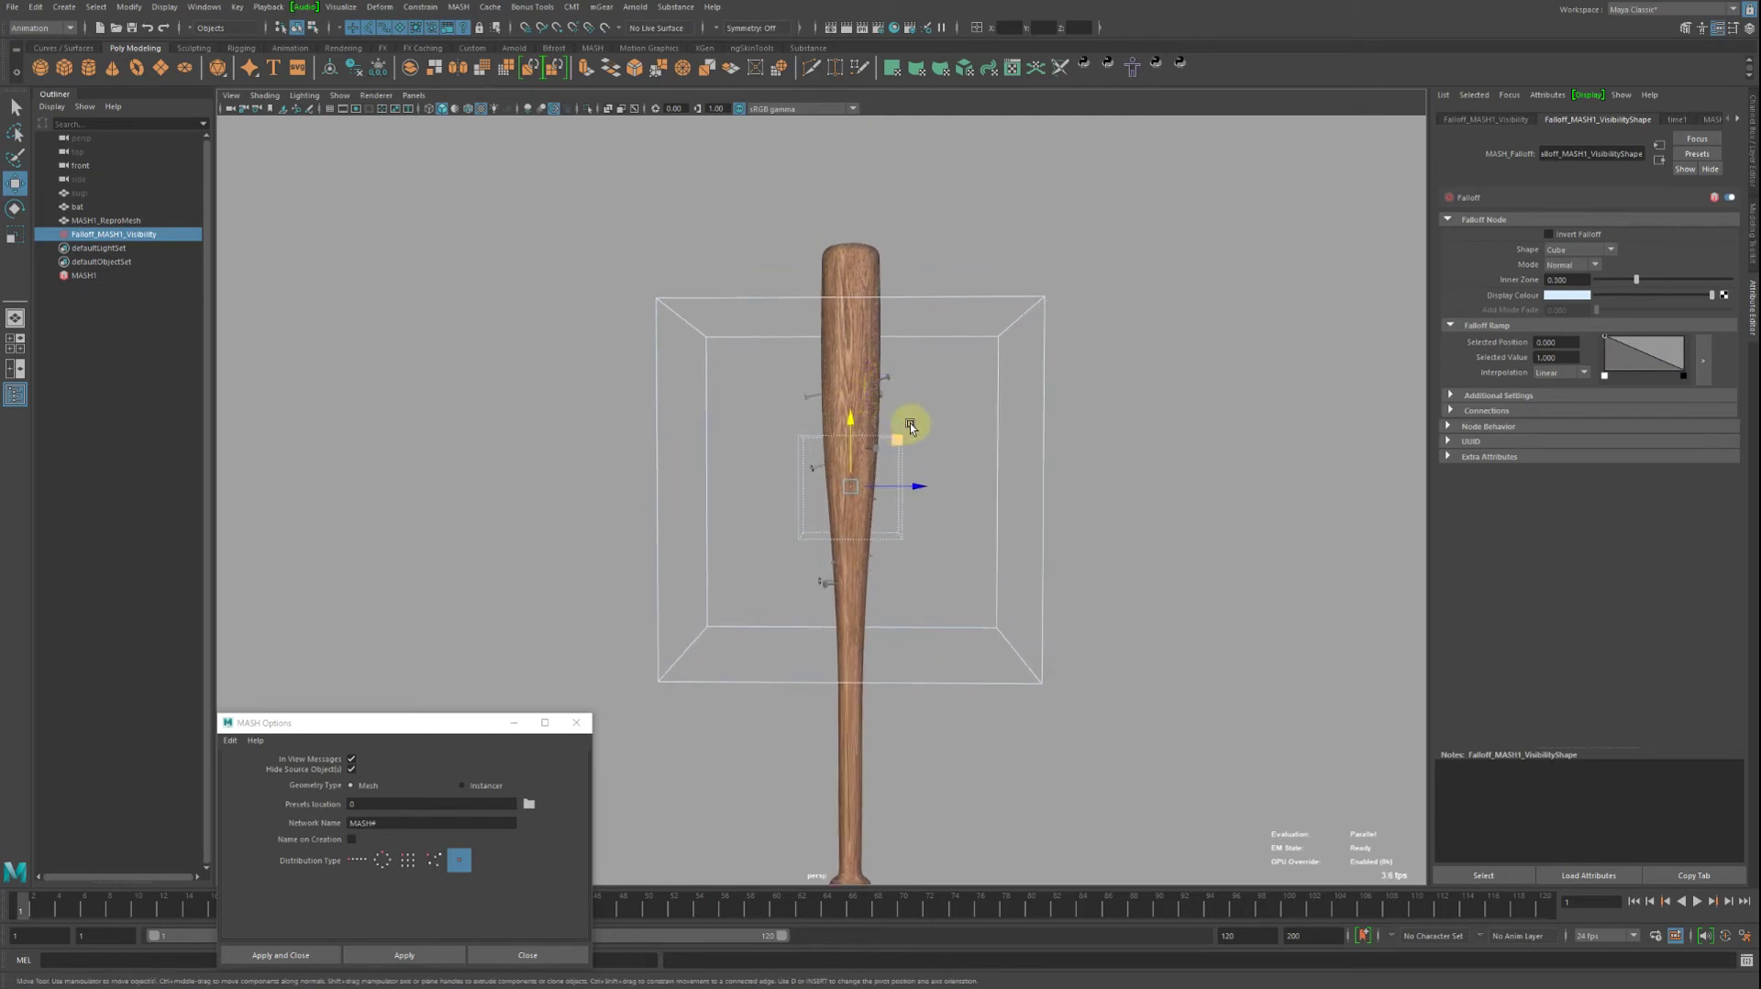
scroll(889, 387, "down", 1)
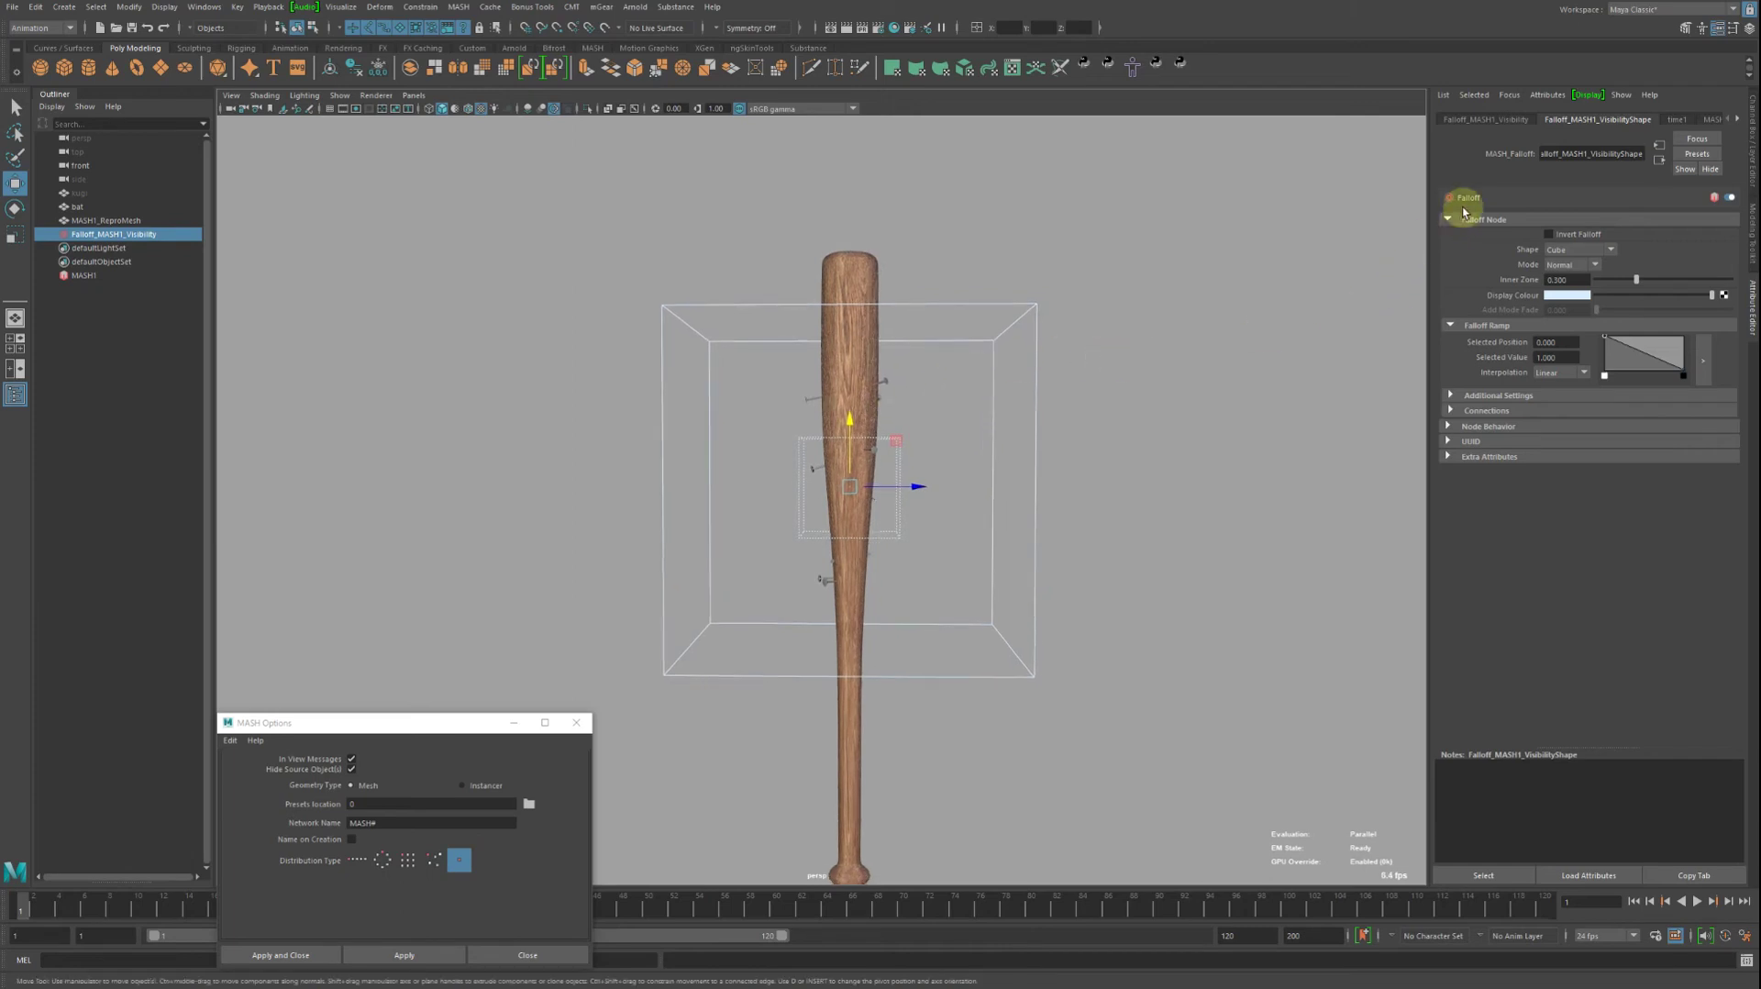
Raise the falloff's Inner Zone to 1.000.
left_click_drag(1086, 334, 842, 427, "alt")
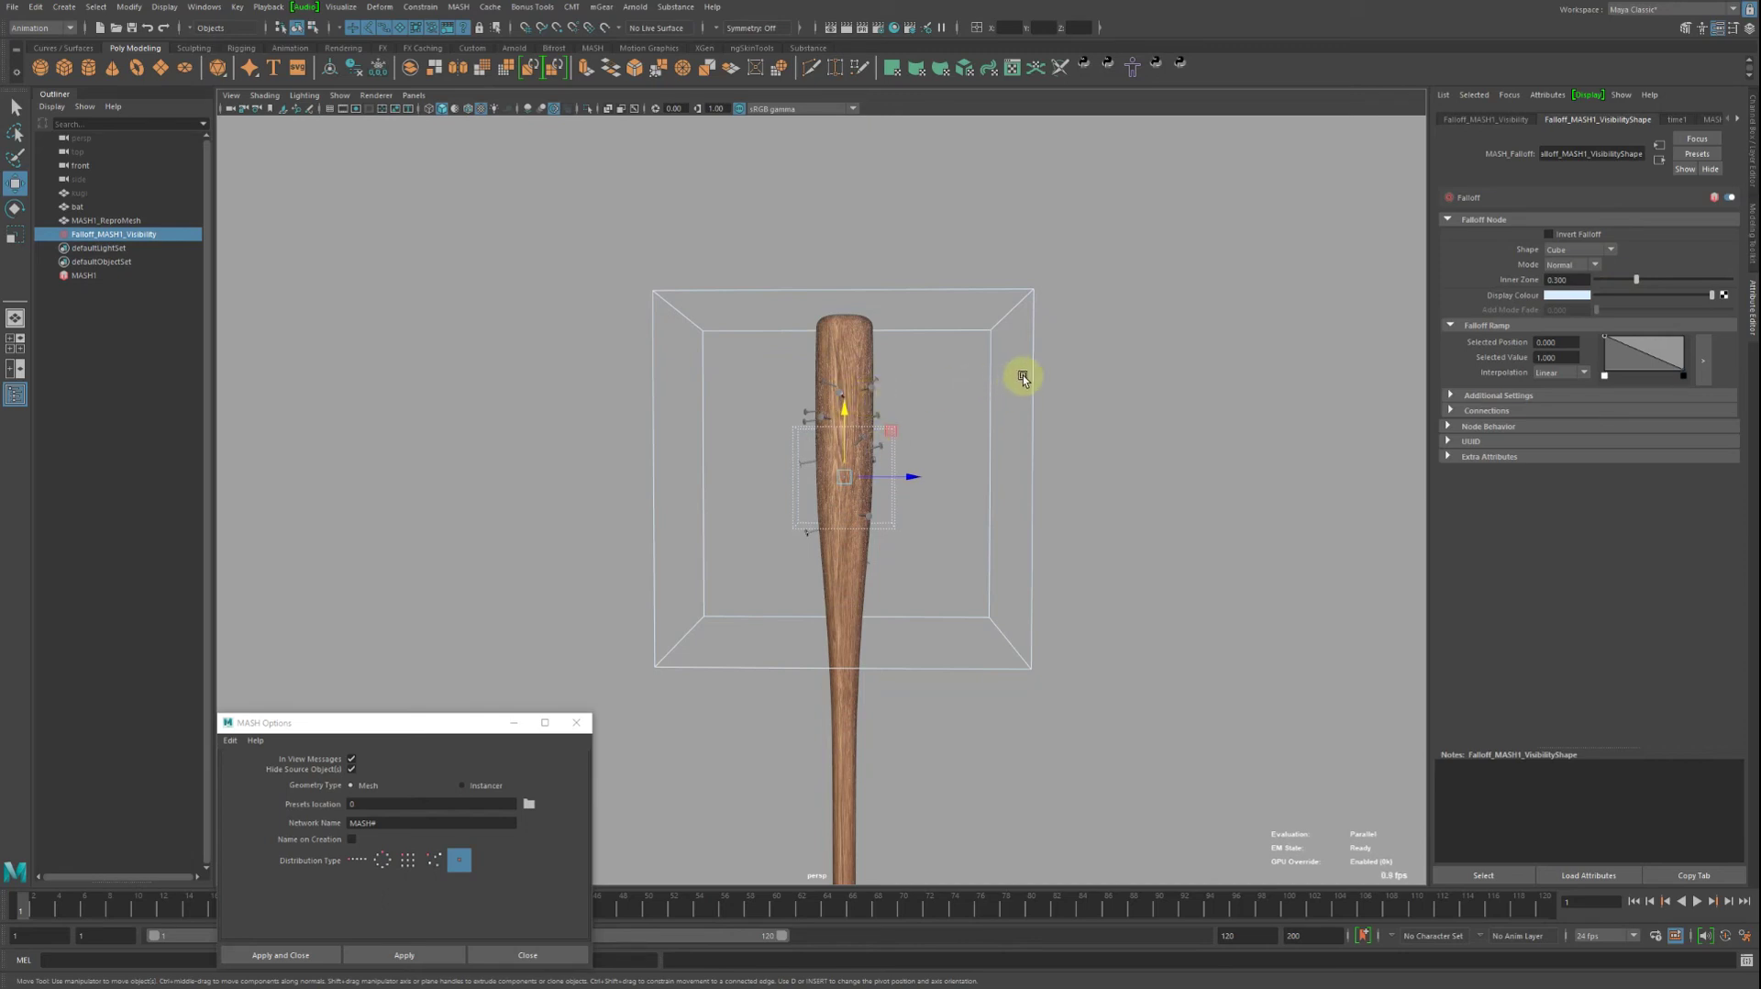
left_click_drag(1633, 282, 1640, 280)
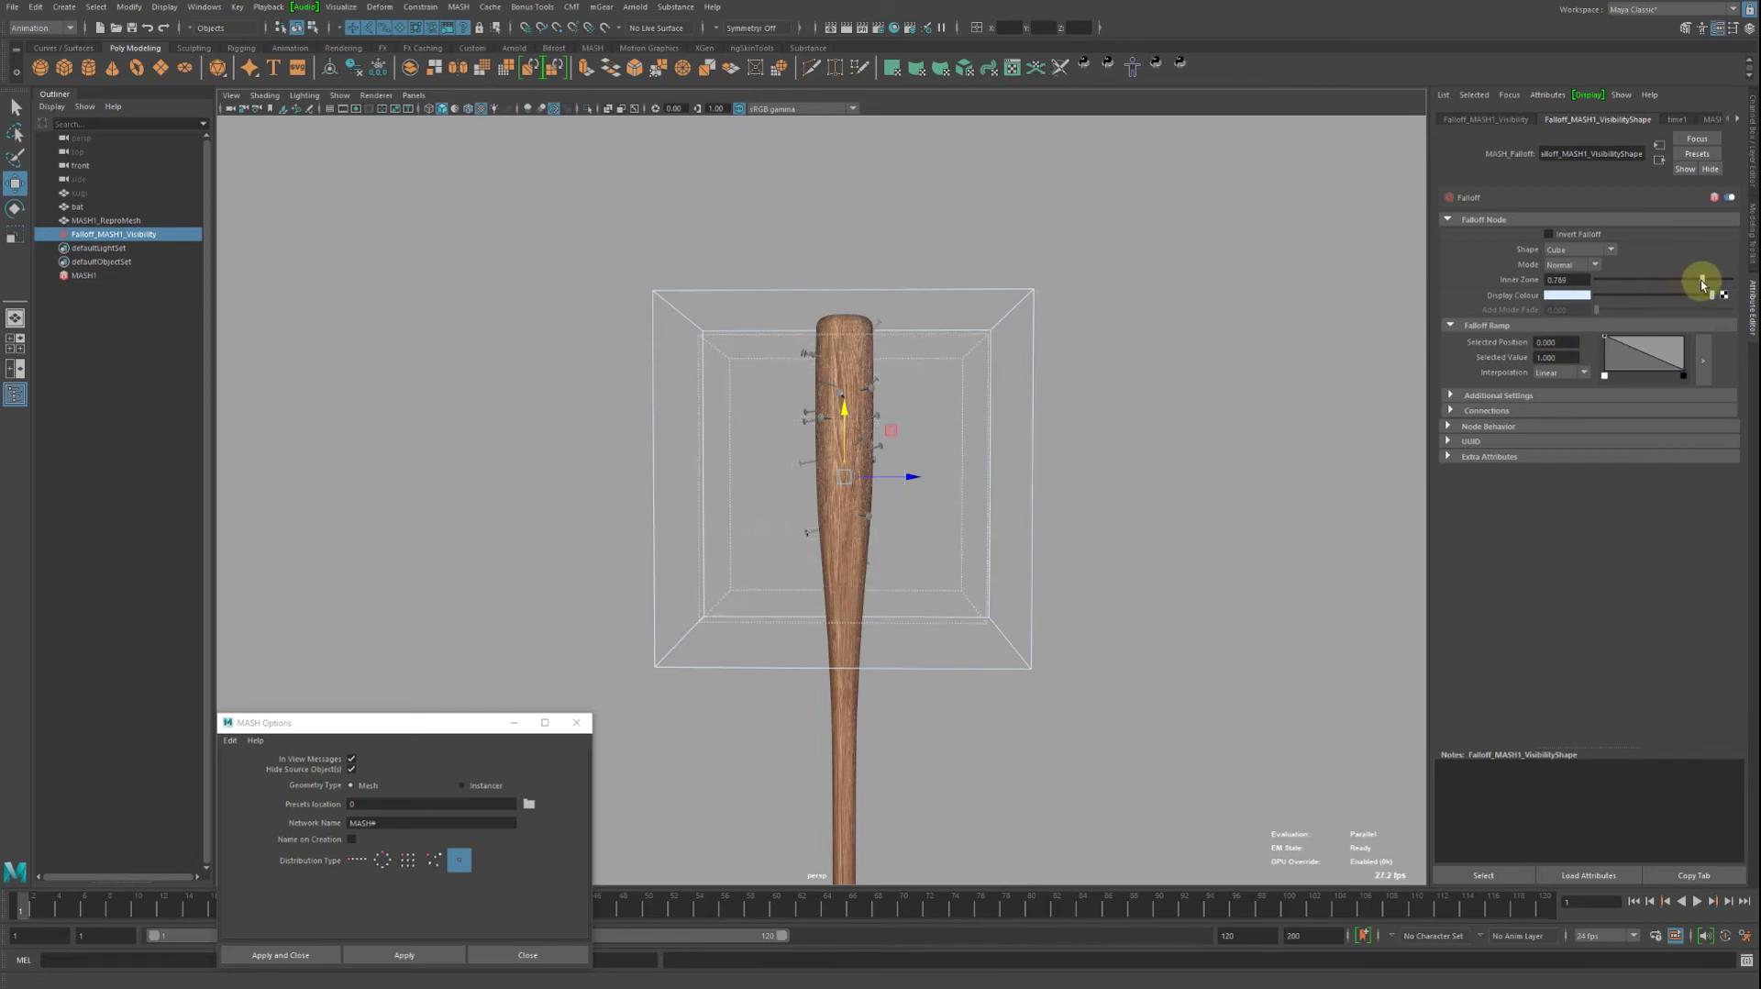
left_click_drag(1701, 282, 1720, 287)
Scale the falloff box narrow and tall, move it over the bat, then select the bat.
left_click_drag(881, 382, 986, 460, "alt")
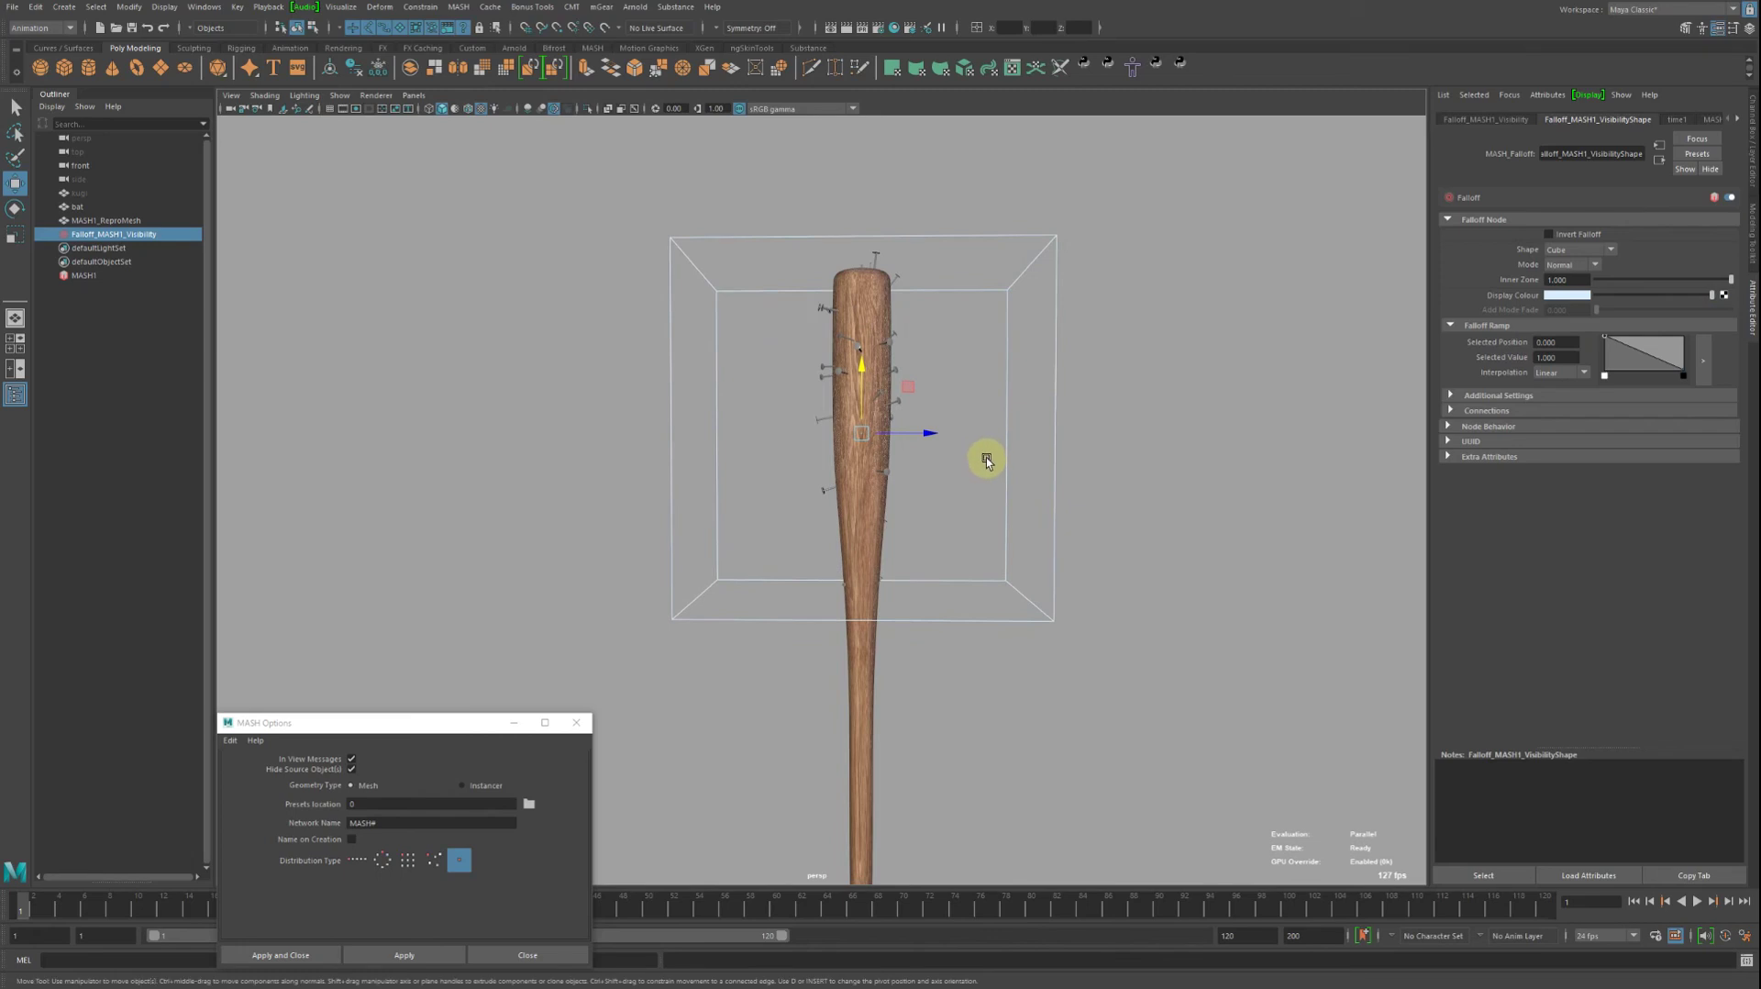
key("r")
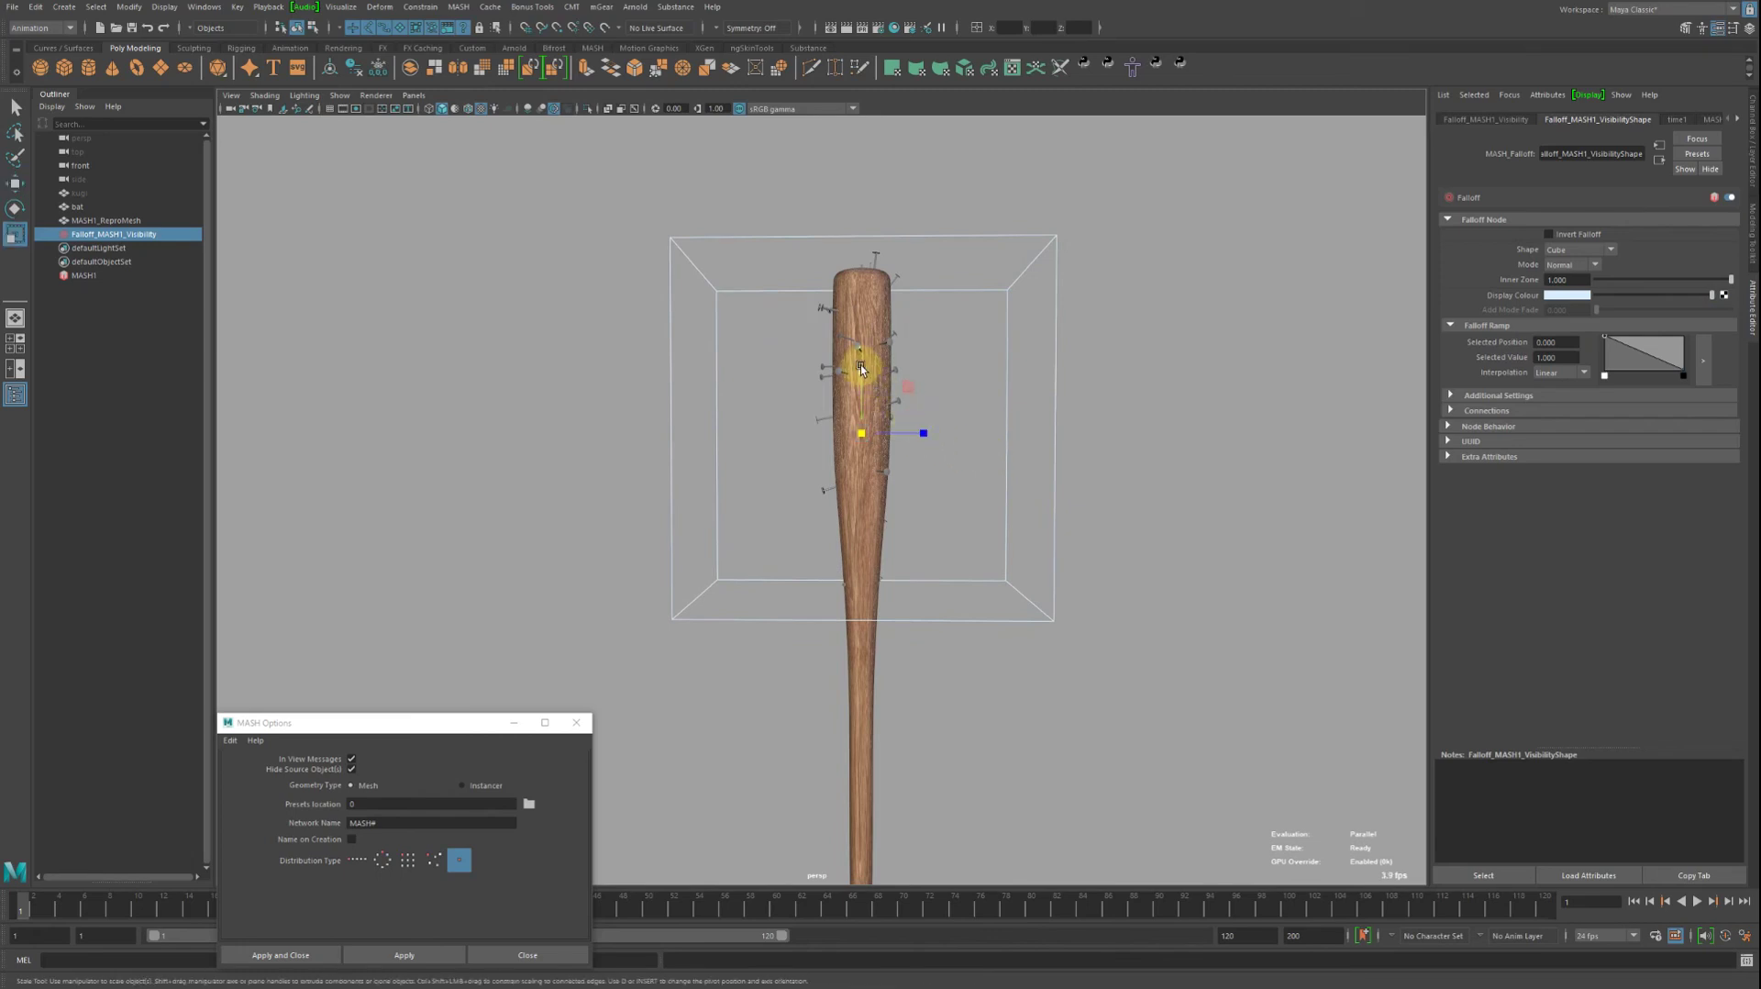
mouse_move(860, 369)
left_mouse_down("ctrl")
mouse_move(856, 392)
mouse_move(877, 311)
left_mouse_up("ctrl")
right_click_drag(784, 359, 817, 346, "alt")
key("w")
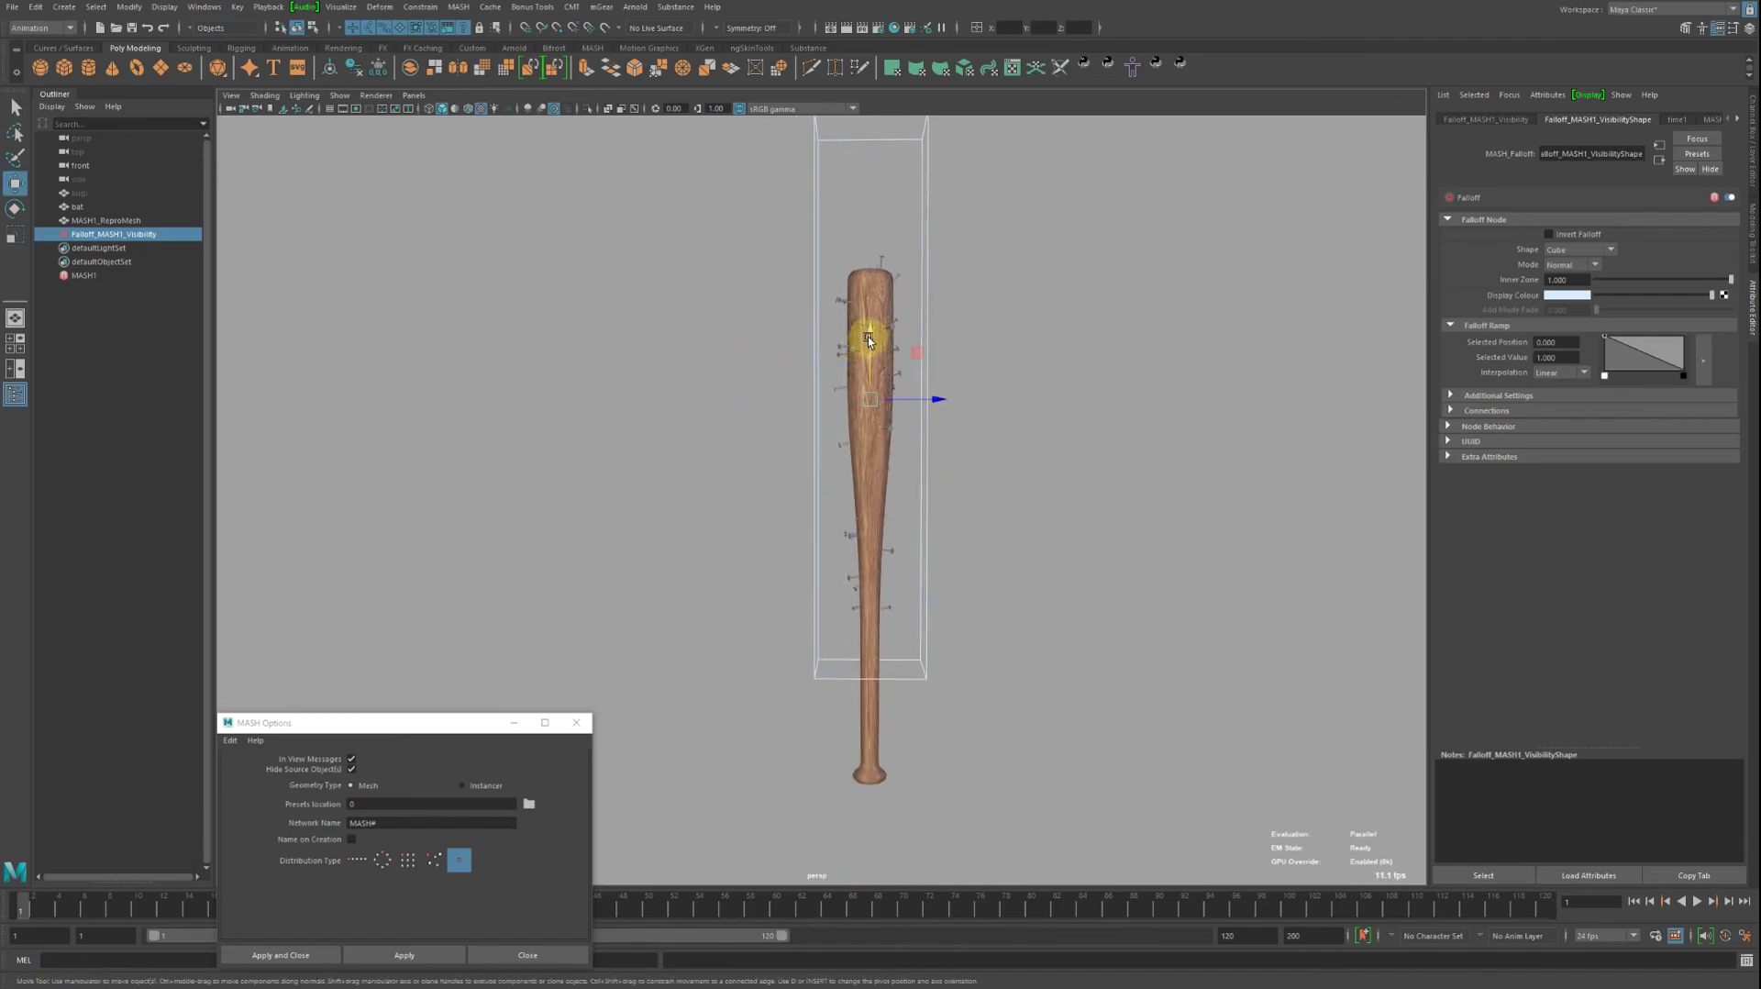
mouse_move(865, 342)
left_mouse_down()
mouse_move(877, 416)
mouse_move(1077, 404)
mouse_move(960, 420)
mouse_move(975, 499)
mouse_move(912, 465)
mouse_move(974, 434)
mouse_move(1003, 472)
mouse_move(971, 523)
mouse_move(1065, 520)
left_mouse_up()
left_click(982, 489)
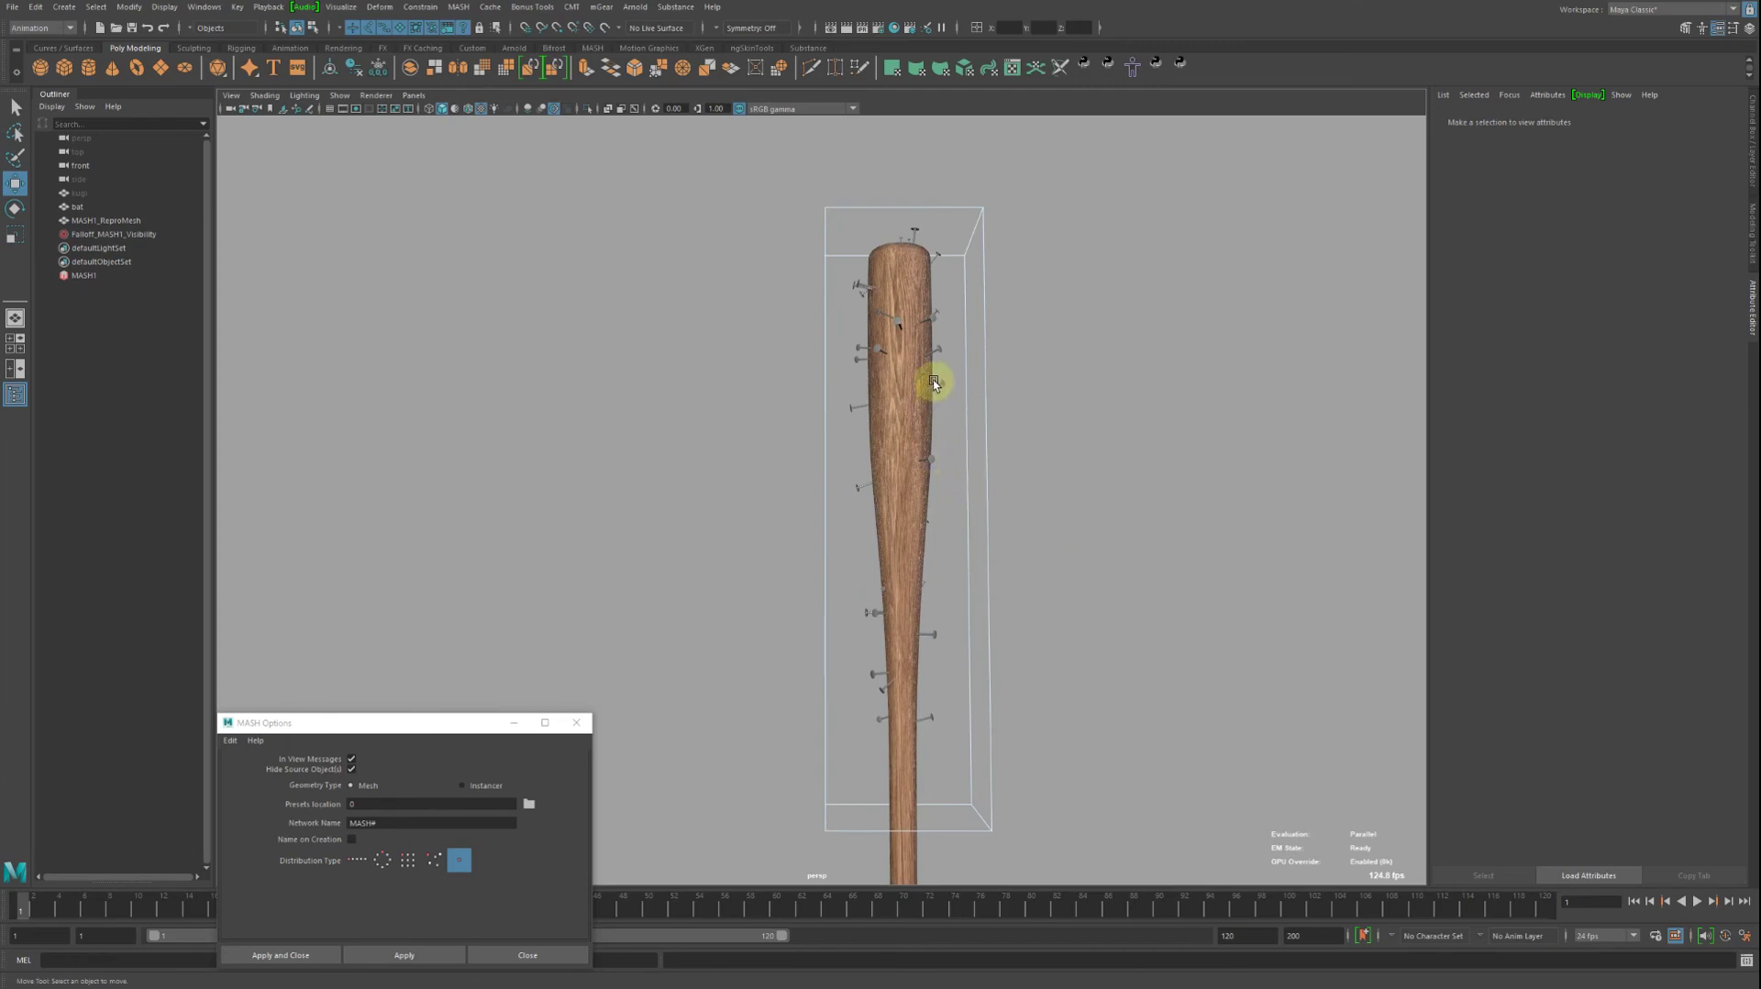
left_click(925, 431)
left_click(1033, 484)
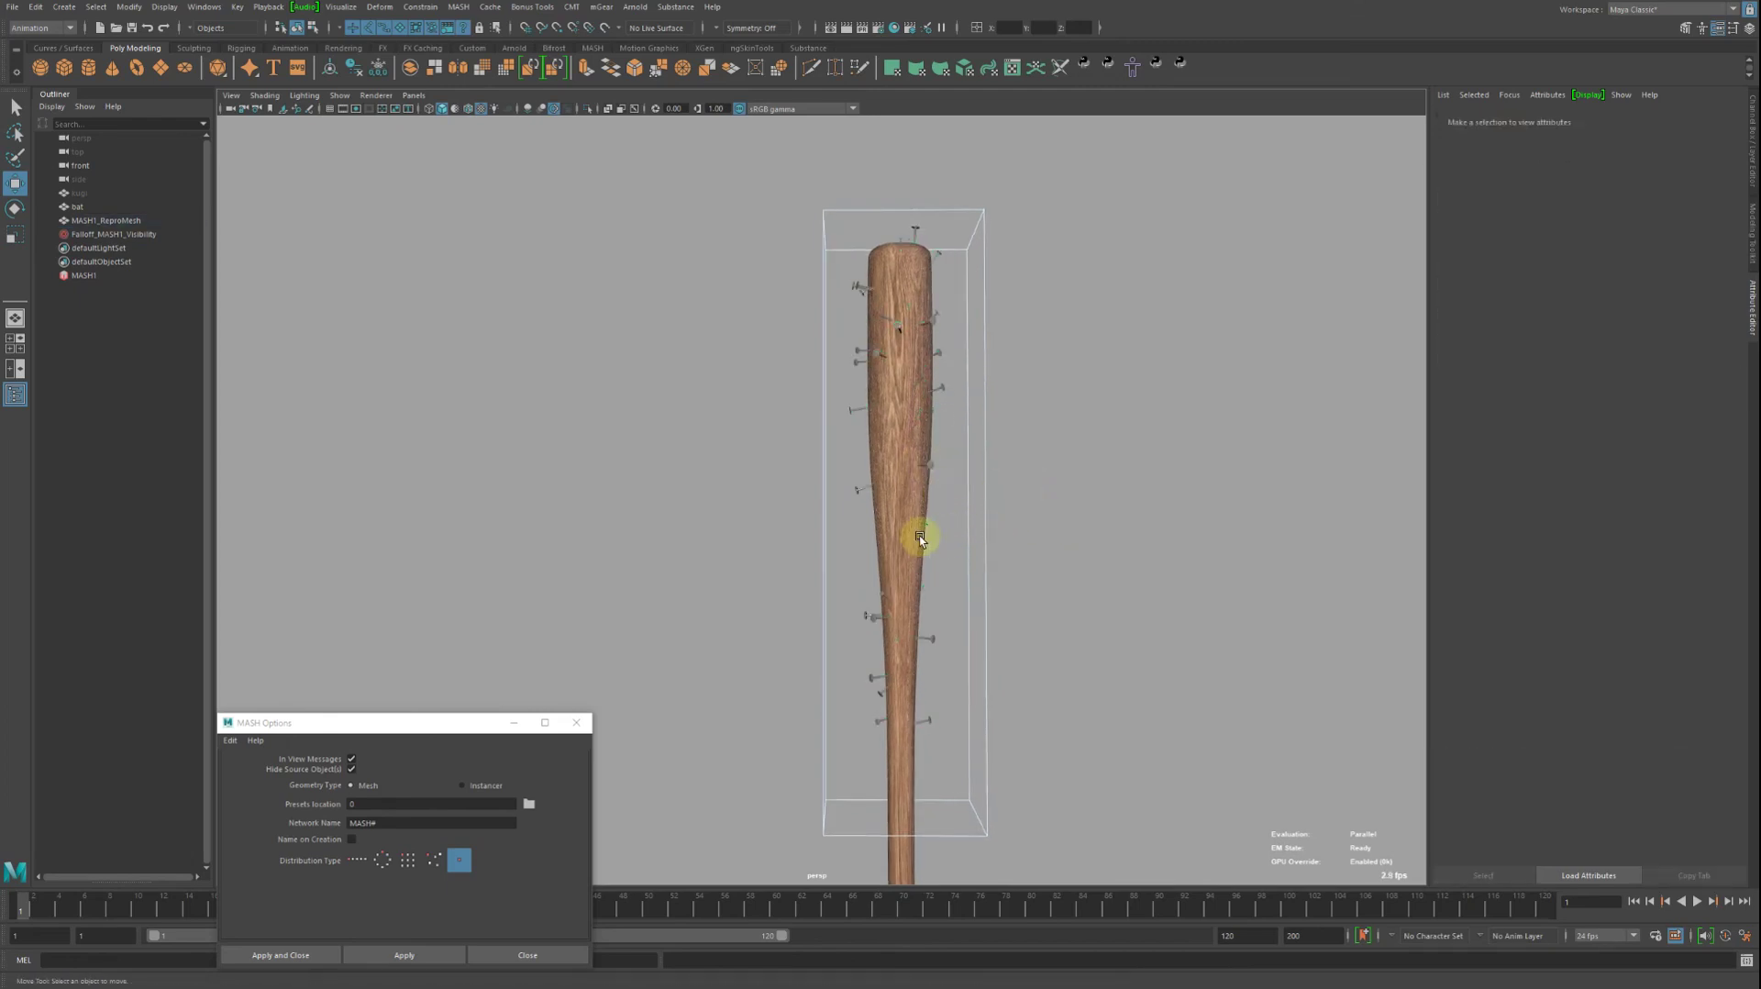
left_click(916, 538)
left_click_drag(955, 536, 1009, 514, "alt")
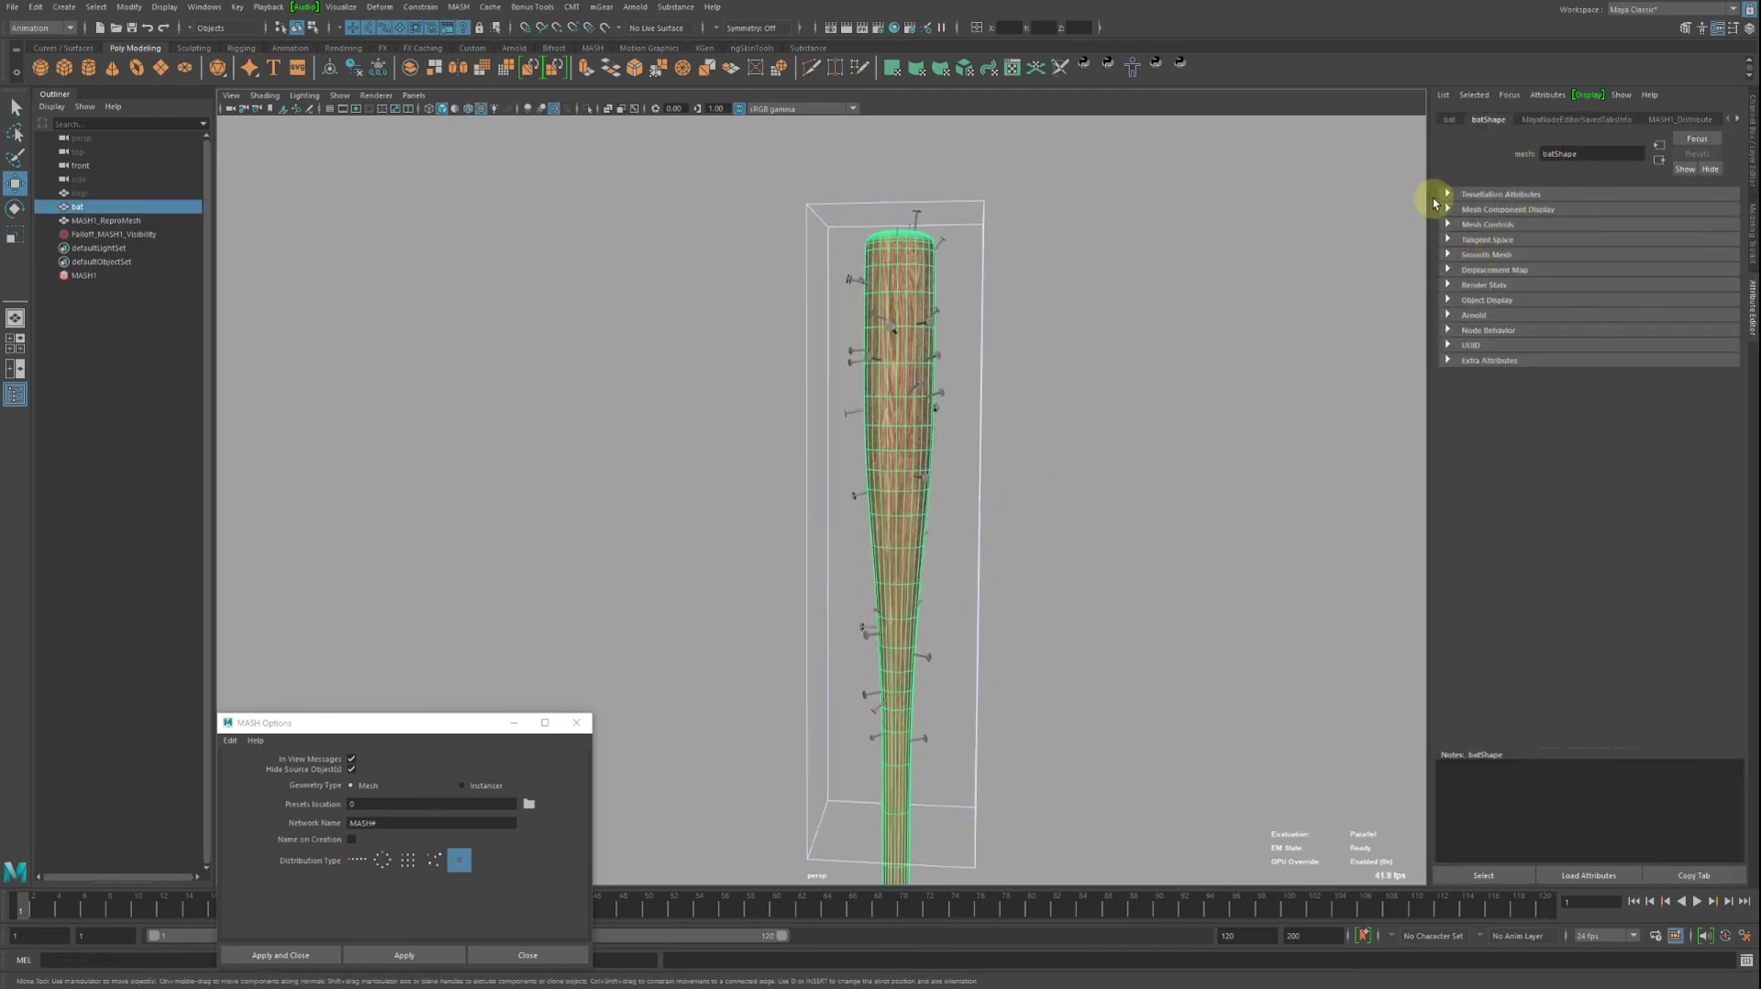
Add a Color node to MASH1 with Random Hue, Saturation and Value all at 1.000.
left_click(92, 275)
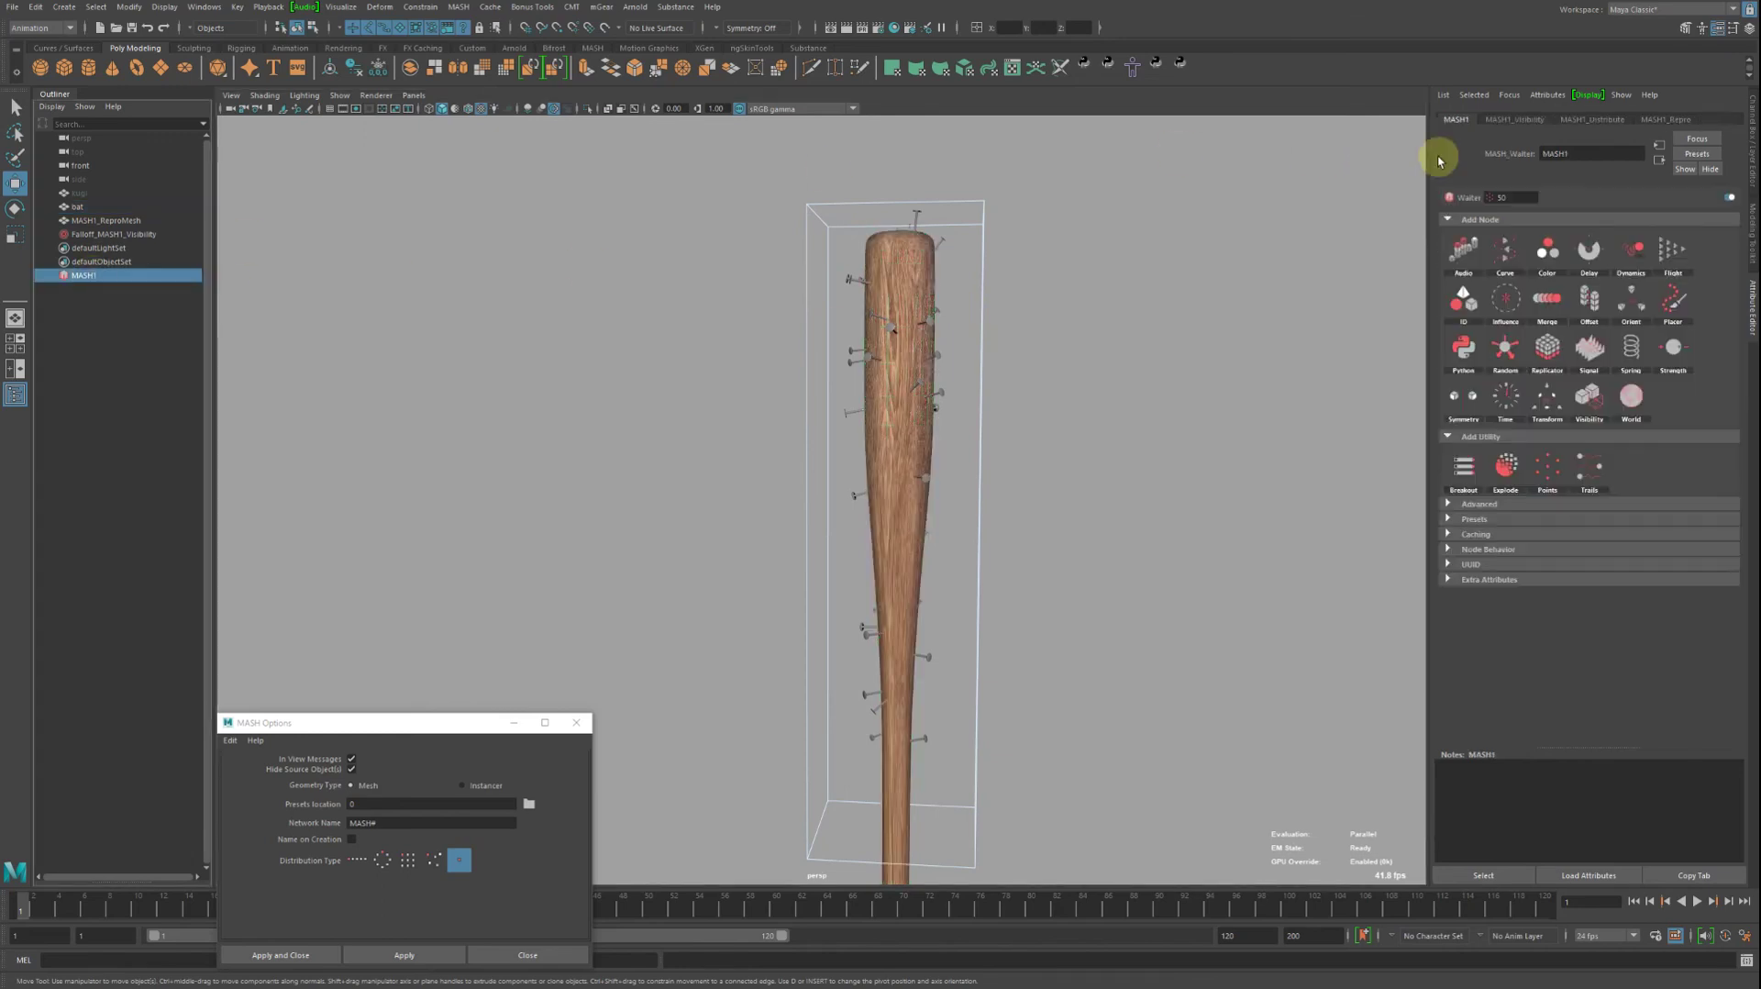
left_click(1551, 254)
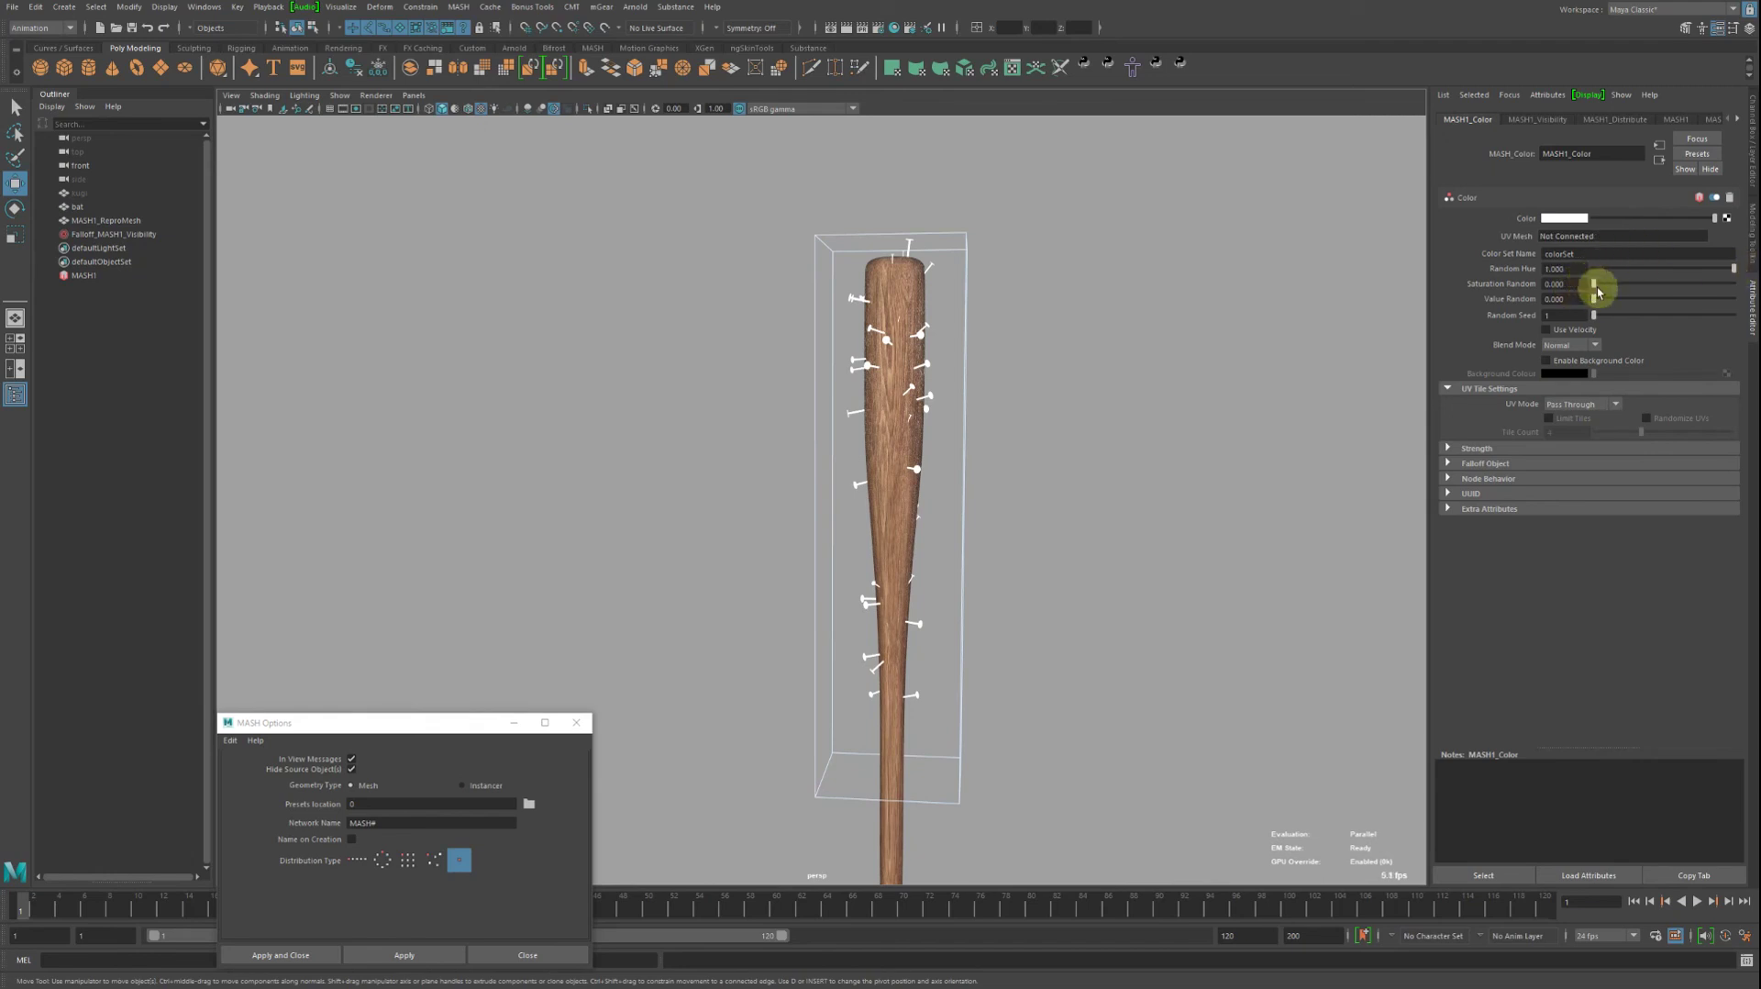
left_click_drag(1647, 288, 1754, 274)
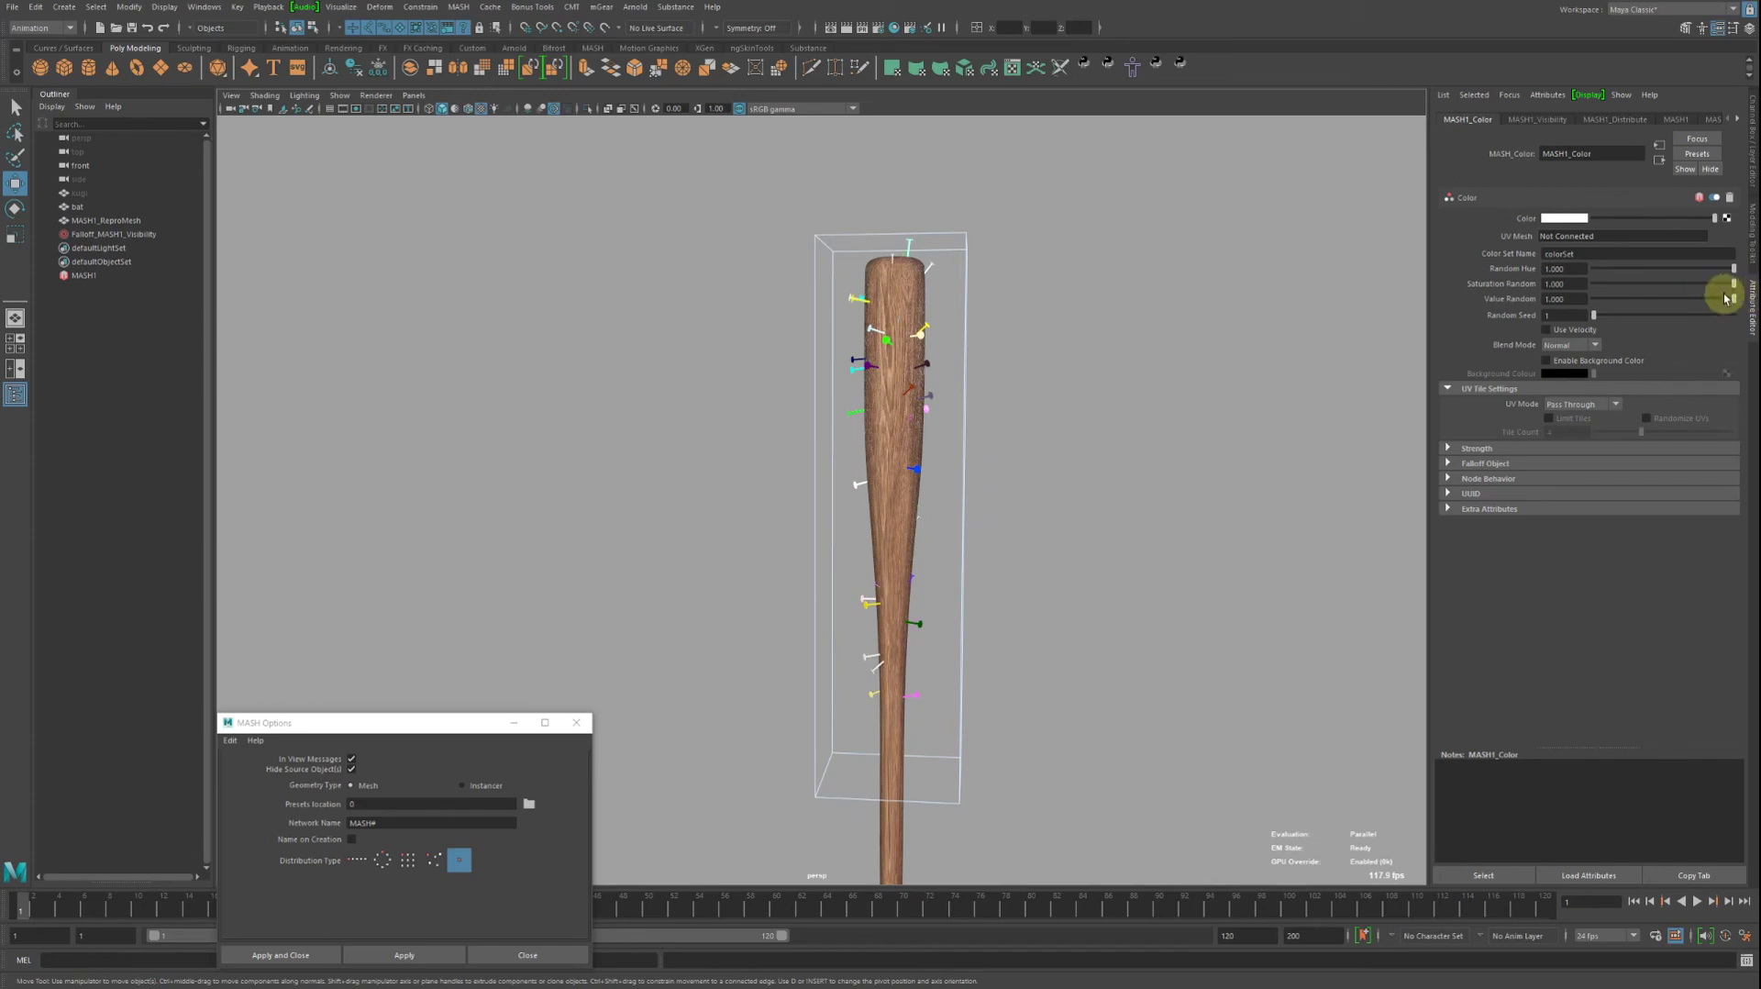
mouse_move(1168, 299)
left_mouse_down("alt")
mouse_move(949, 371)
mouse_move(979, 326)
mouse_move(1042, 354)
mouse_move(971, 370)
mouse_move(993, 366)
mouse_move(896, 315)
mouse_move(872, 641)
mouse_move(942, 448)
left_mouse_up("alt")
left_click(948, 372)
Select the falloff box and the bat together and parent the falloff under the bat.
left_click(877, 642)
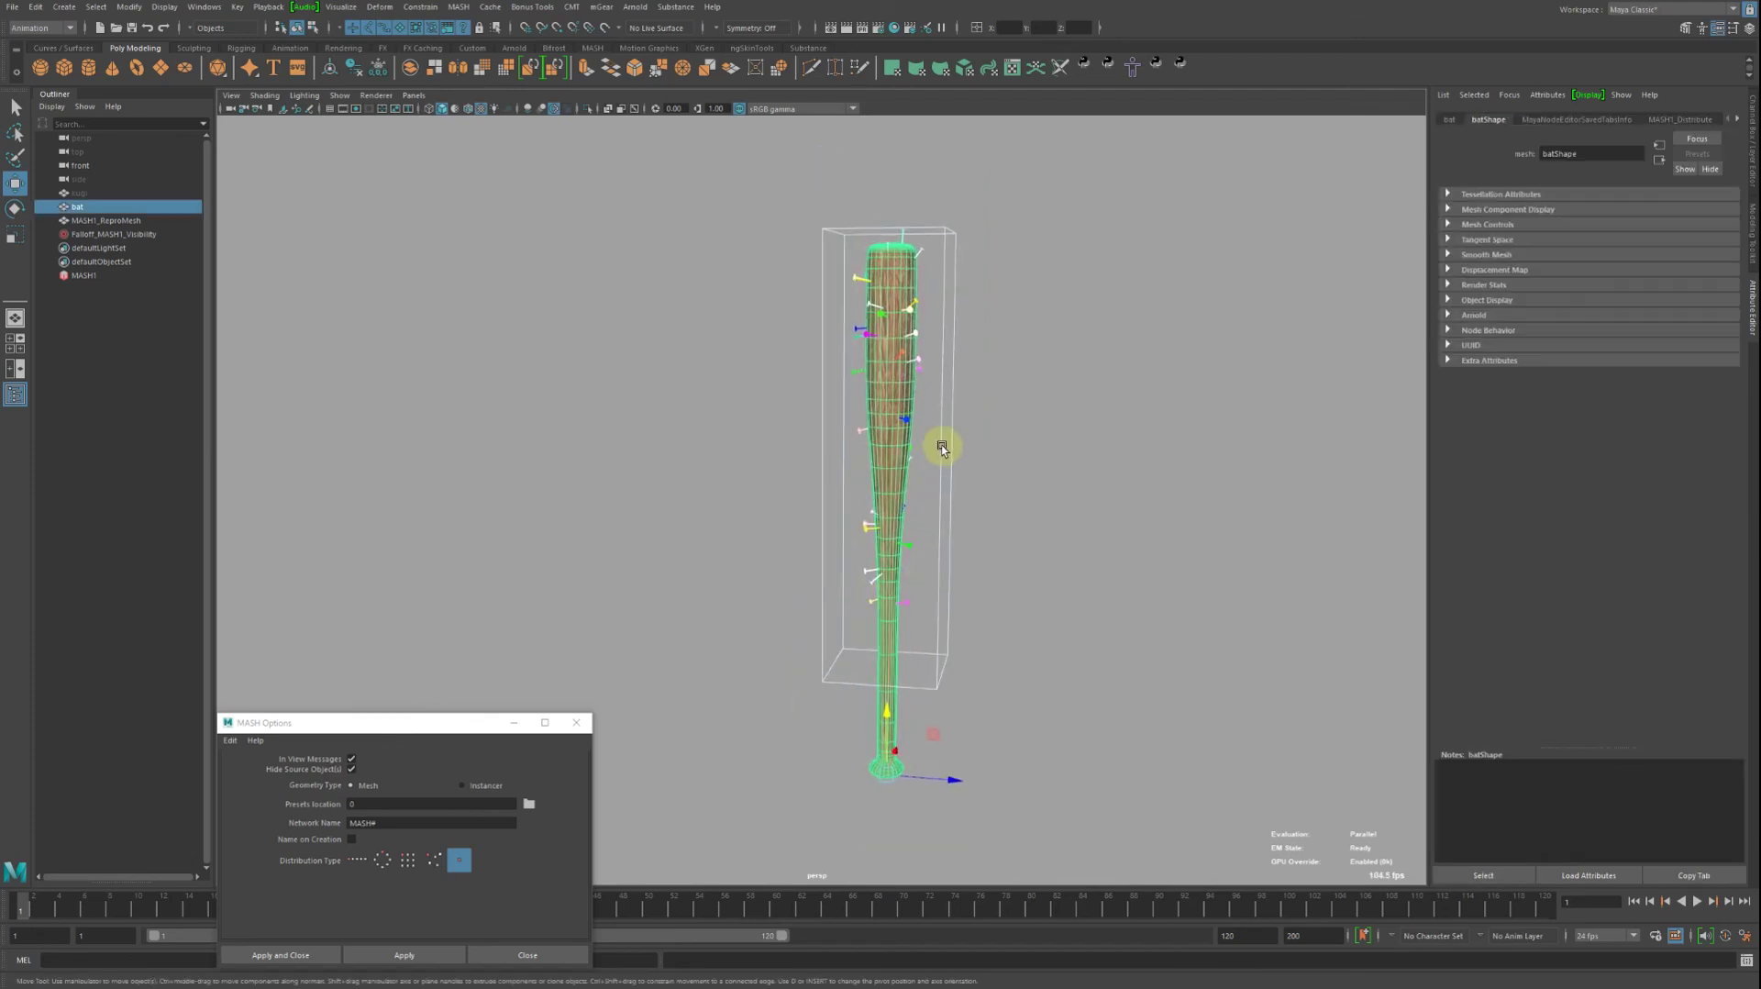
left_click(942, 448)
scroll(958, 455, "up", 3)
left_click(879, 680, "shift")
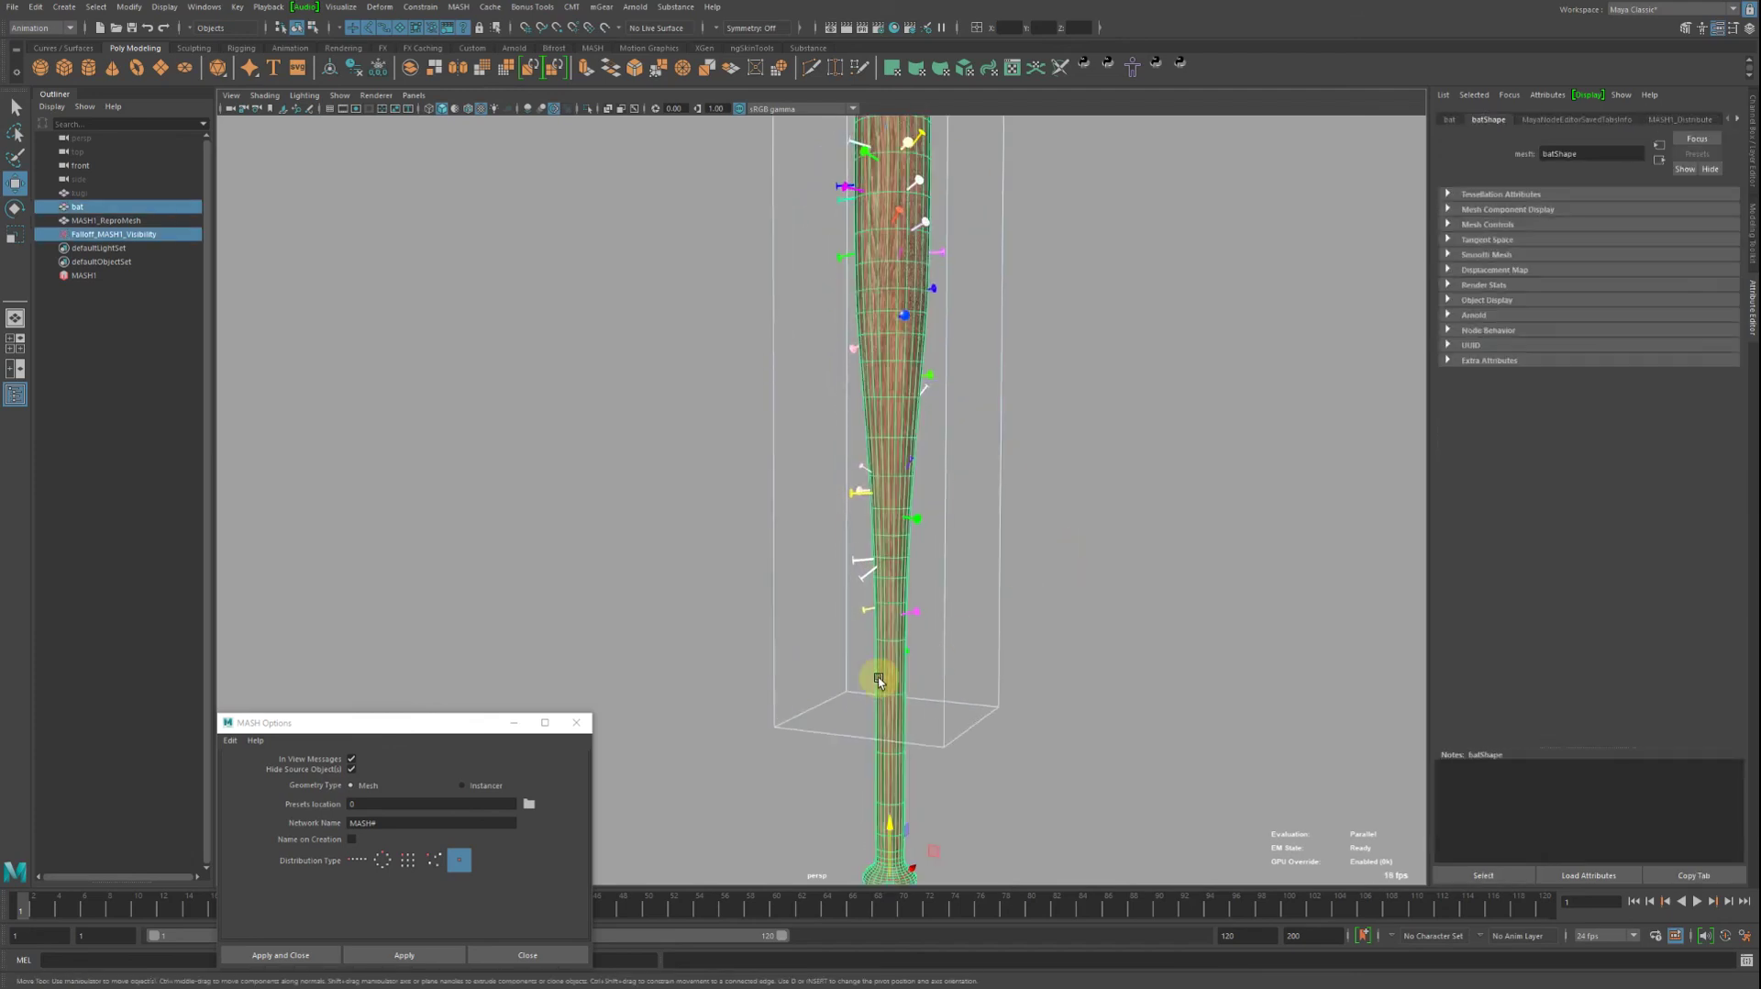
left_click_drag(879, 679, 897, 616, "alt")
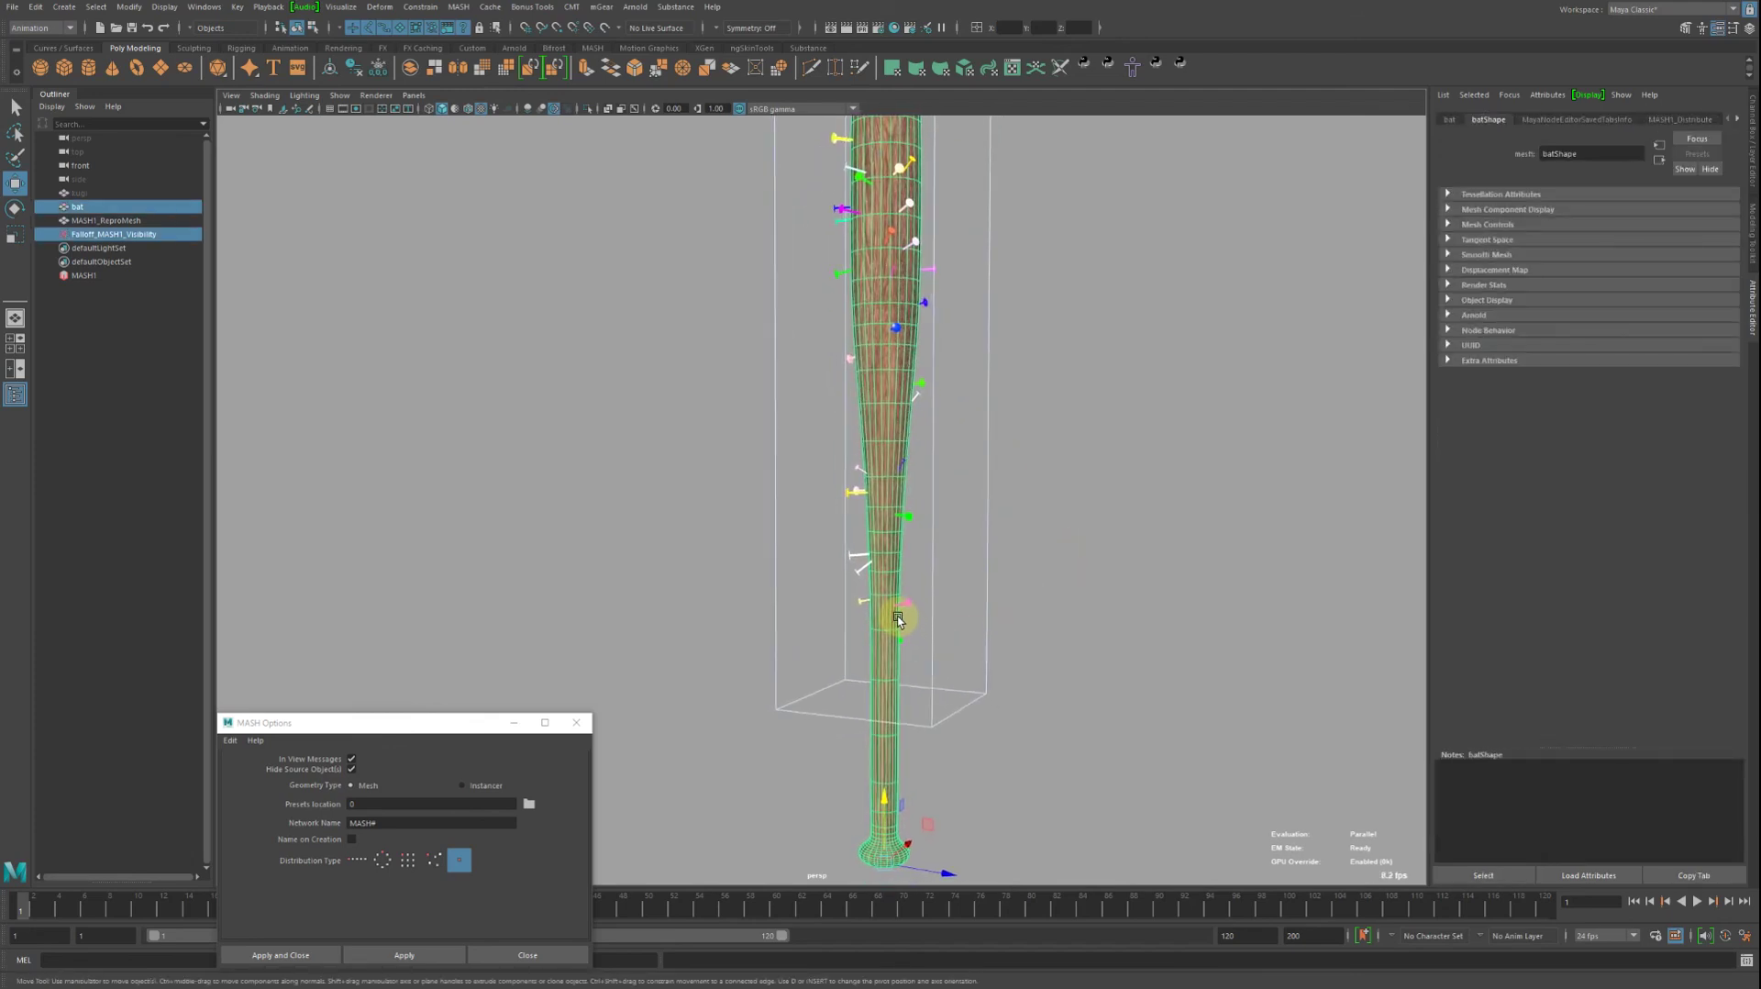
left_click(914, 653)
key("e")
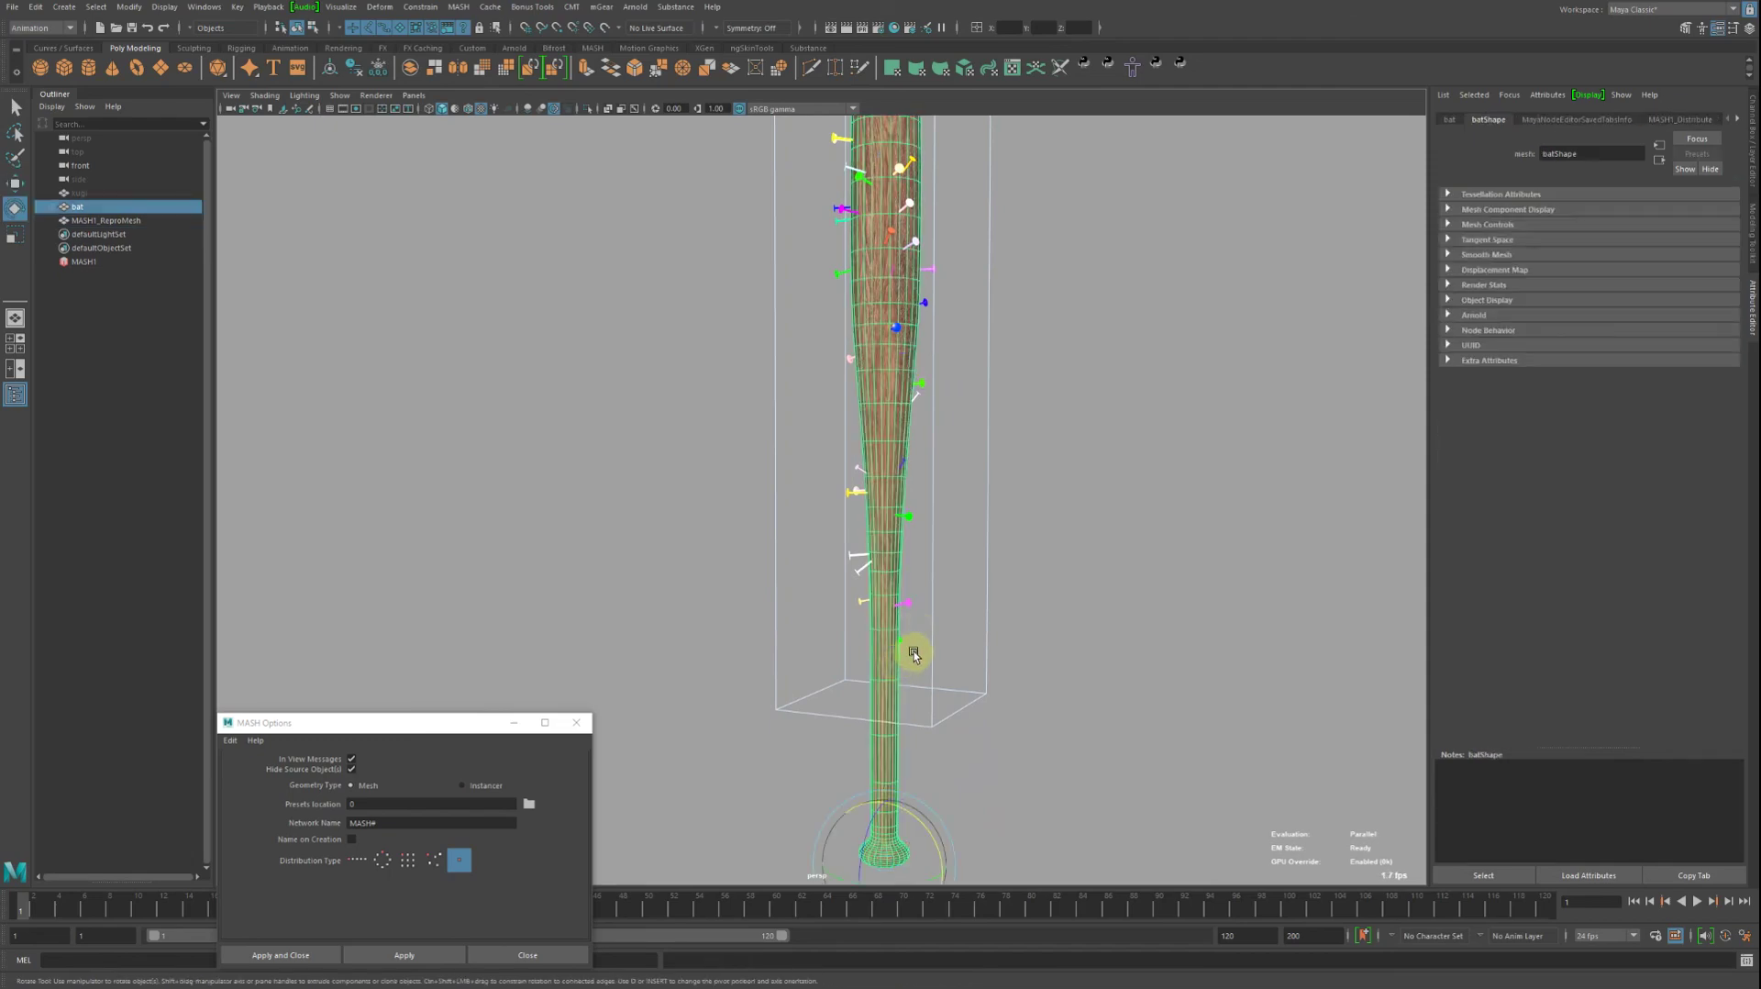
Tilt the bat about 30 degrees to test, duplicating and then deleting the nail mesh.
mouse_move(916, 811)
left_mouse_down()
mouse_move(880, 806)
mouse_move(925, 858)
mouse_move(853, 807)
mouse_move(928, 866)
mouse_move(899, 812)
mouse_move(953, 856)
mouse_move(889, 773)
mouse_move(1034, 577)
mouse_move(936, 503)
mouse_move(967, 502)
mouse_move(1032, 598)
mouse_move(996, 576)
mouse_move(1032, 541)
mouse_move(1019, 551)
left_mouse_up()
left_click(904, 577)
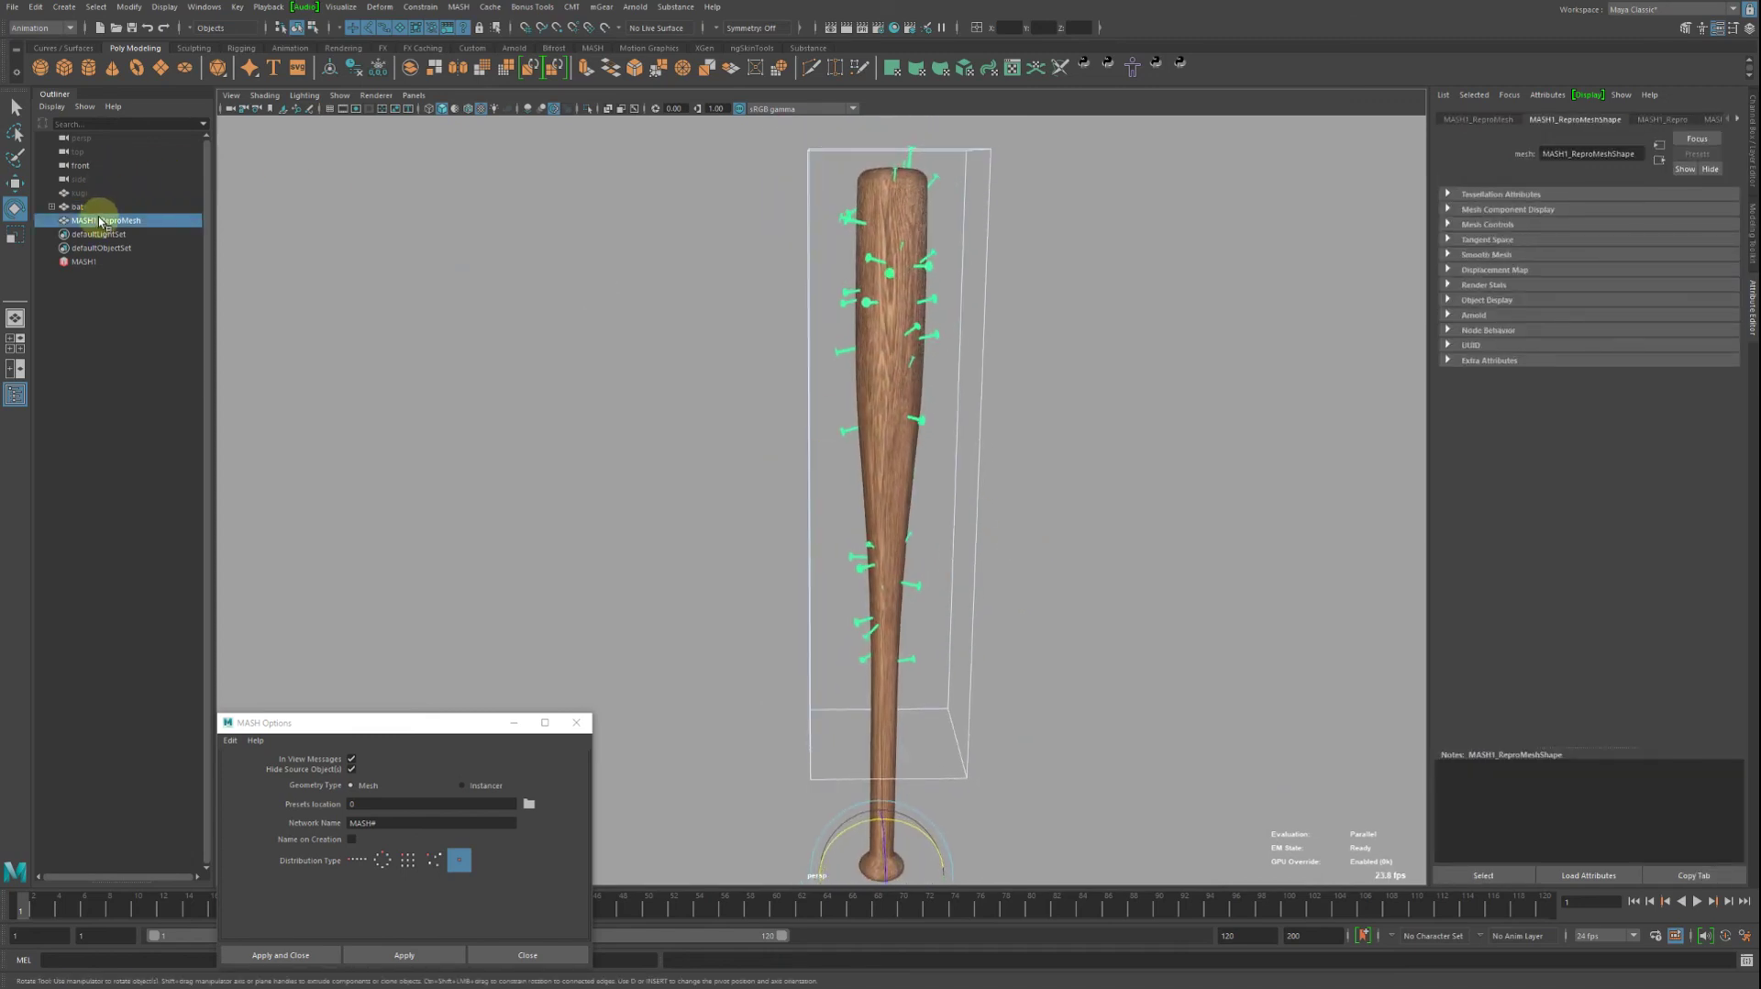
key("ctrl+d")
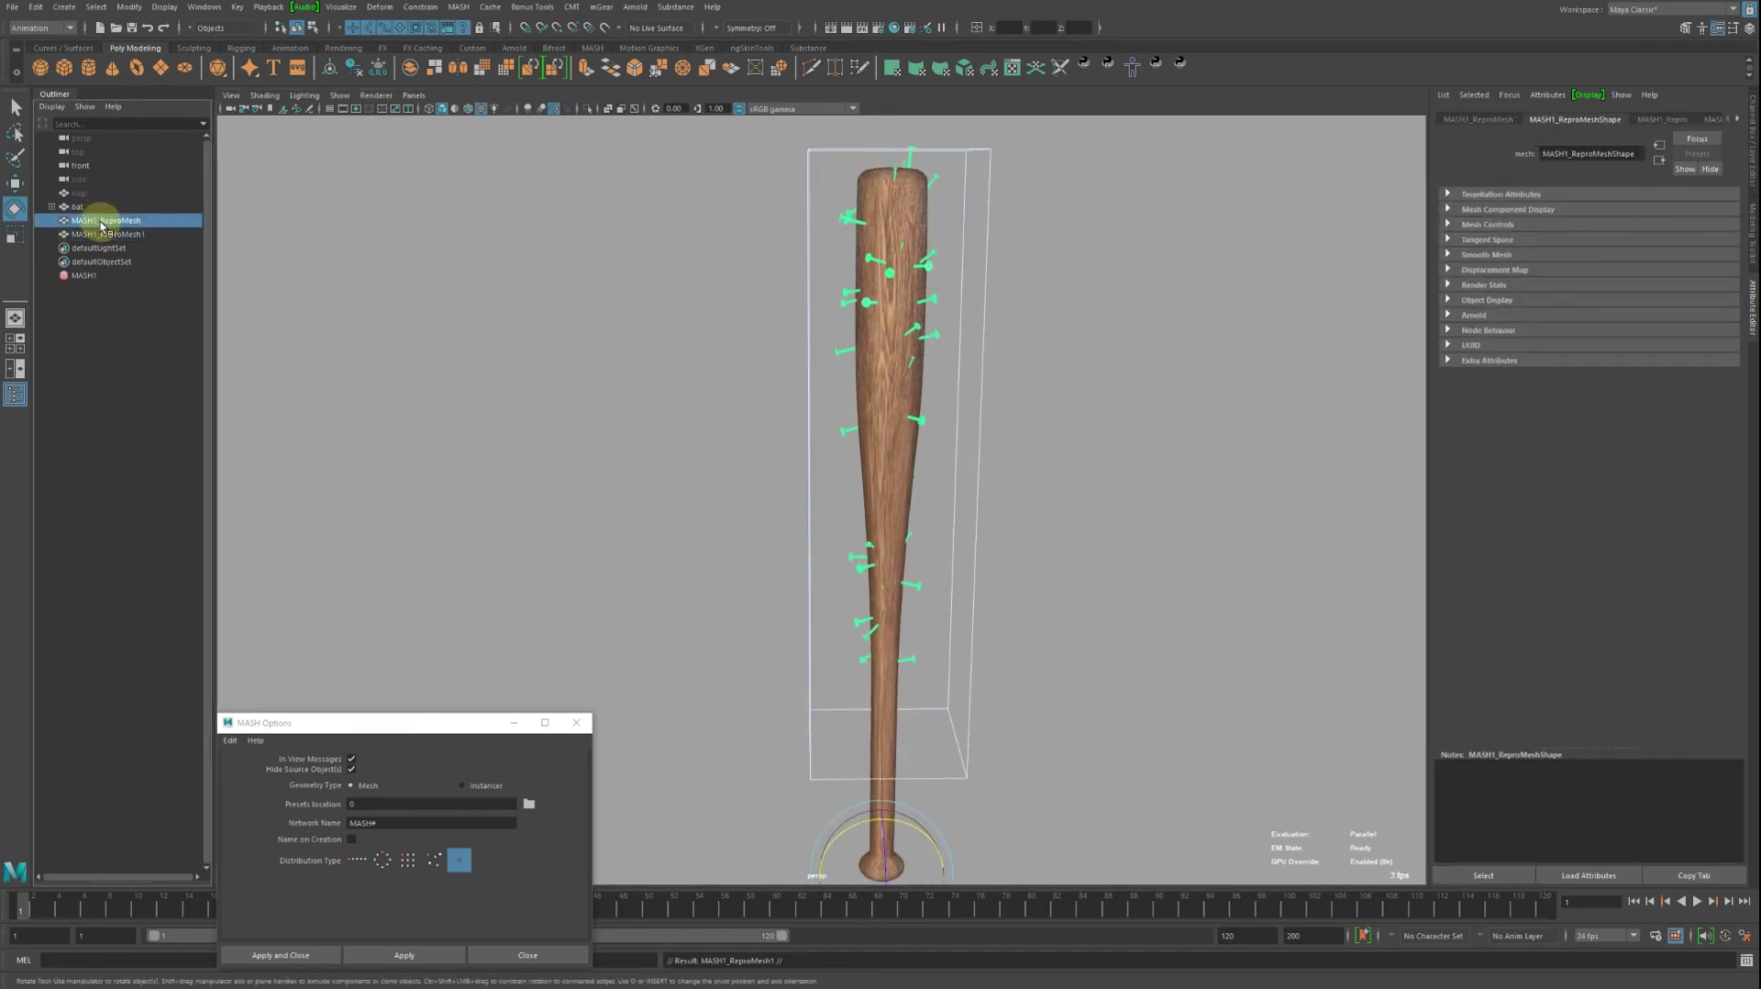
left_click(87, 274)
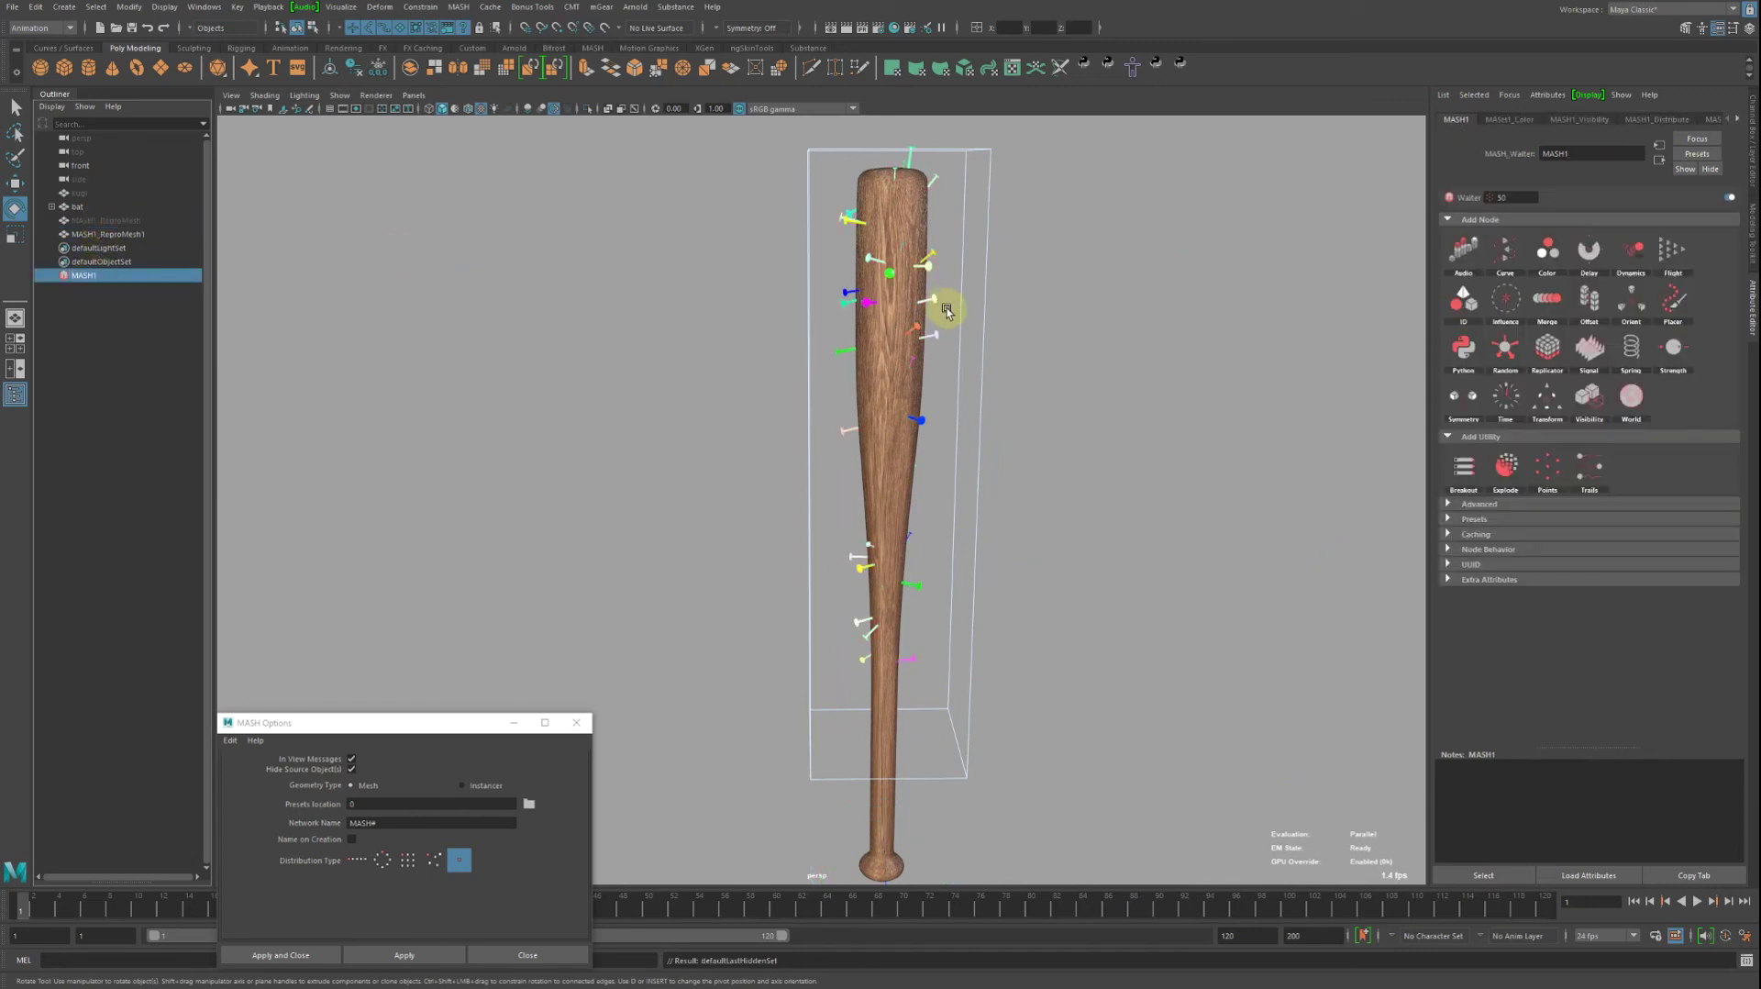
mouse_move(943, 294)
left_mouse_down("alt")
mouse_move(888, 374)
mouse_move(912, 392)
mouse_move(879, 454)
left_mouse_up("alt")
left_click(887, 334)
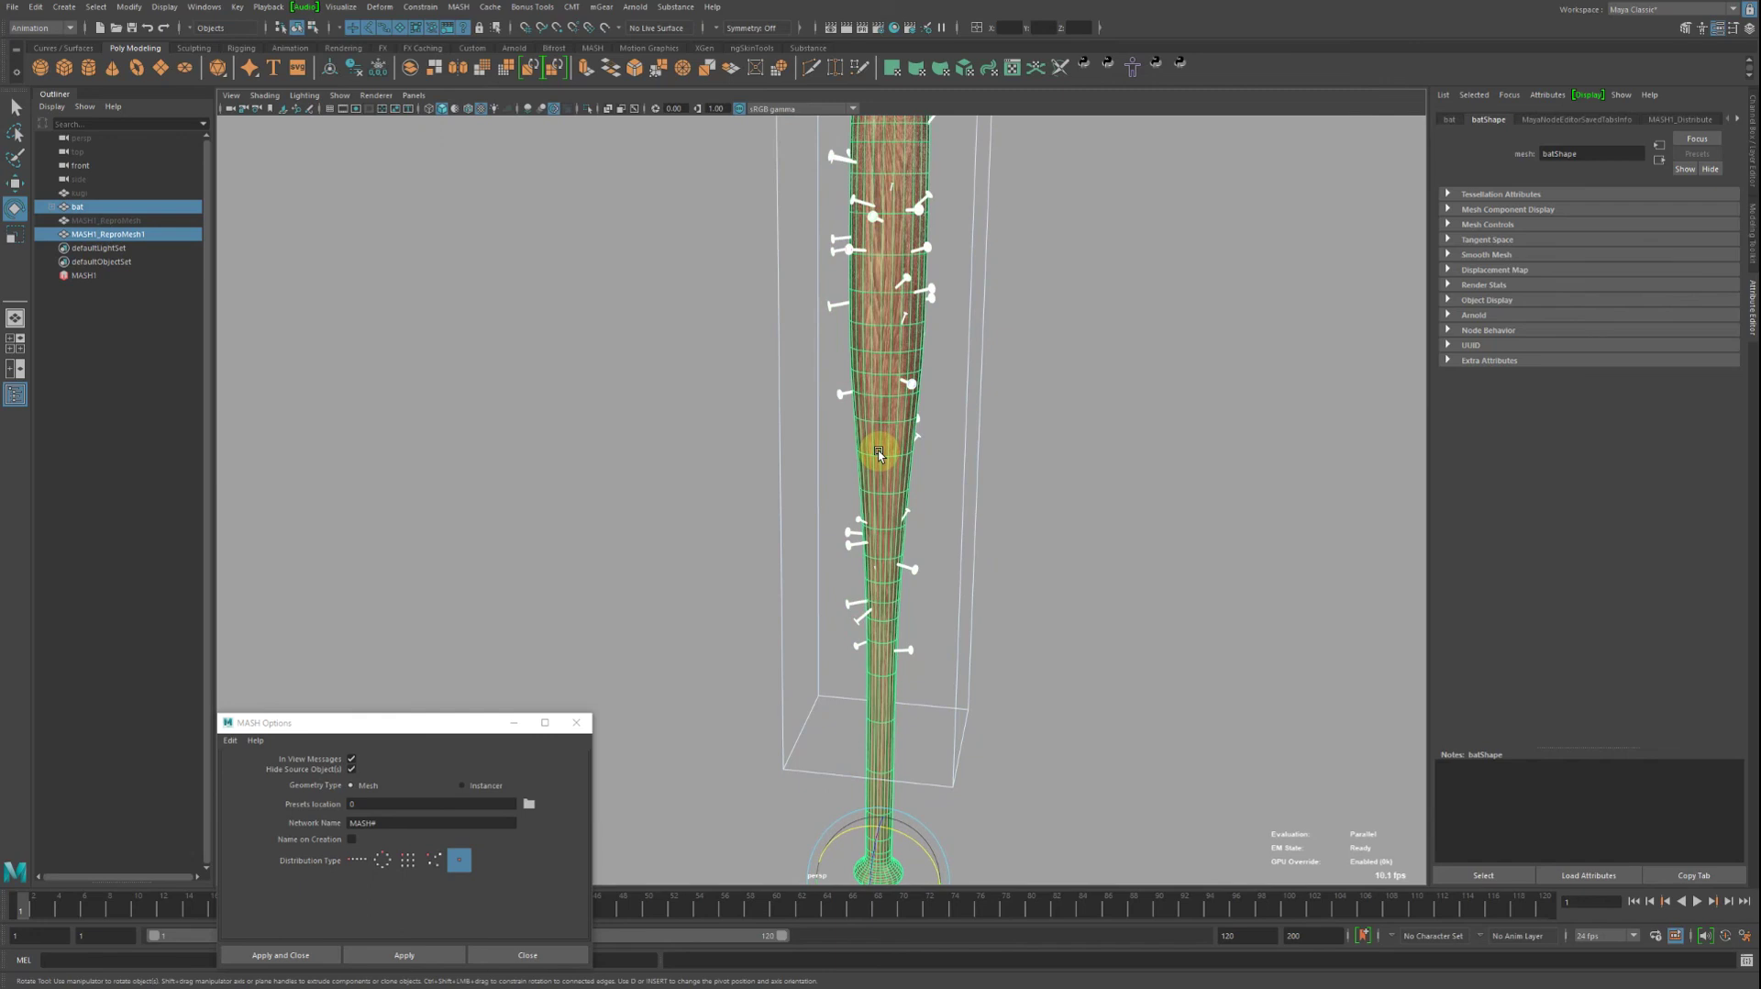
key("Delete")
scroll(1081, 491, "down", 3)
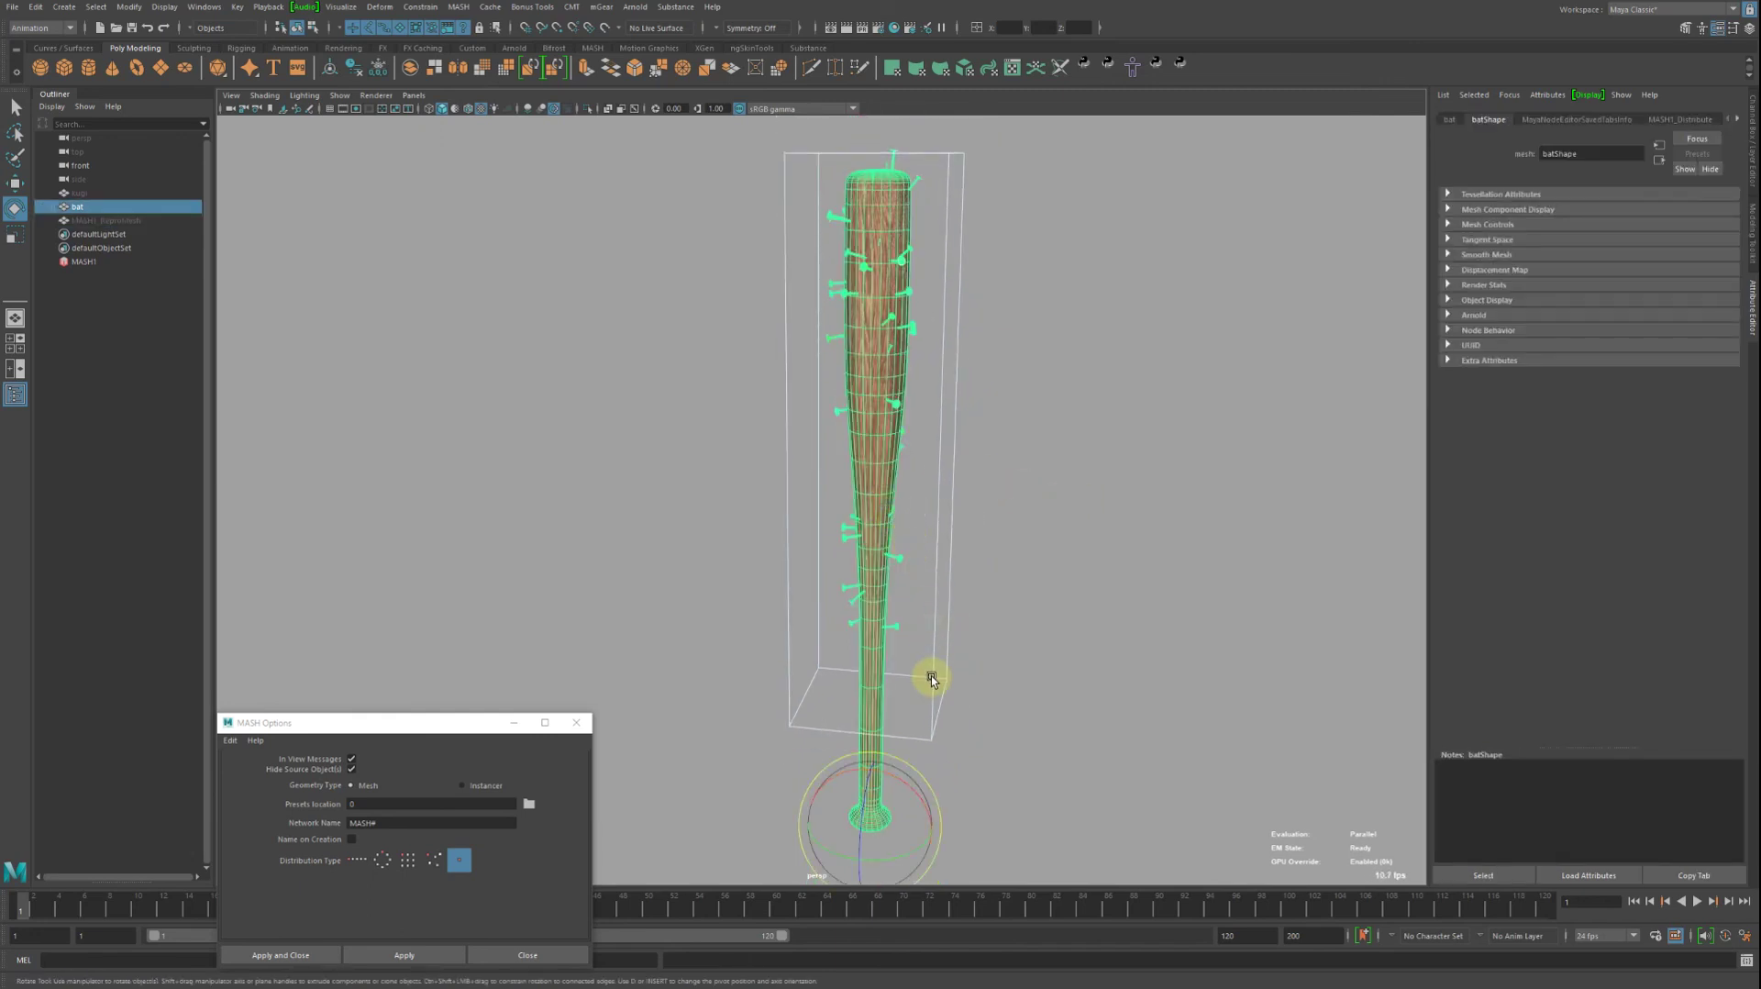
Rotate the bat back upright and look around it to inspect the coloured nails.
mouse_move(897, 783)
left_mouse_down()
mouse_move(871, 745)
mouse_move(980, 570)
left_mouse_up()
middle_click_drag(980, 570, 992, 455, "alt")
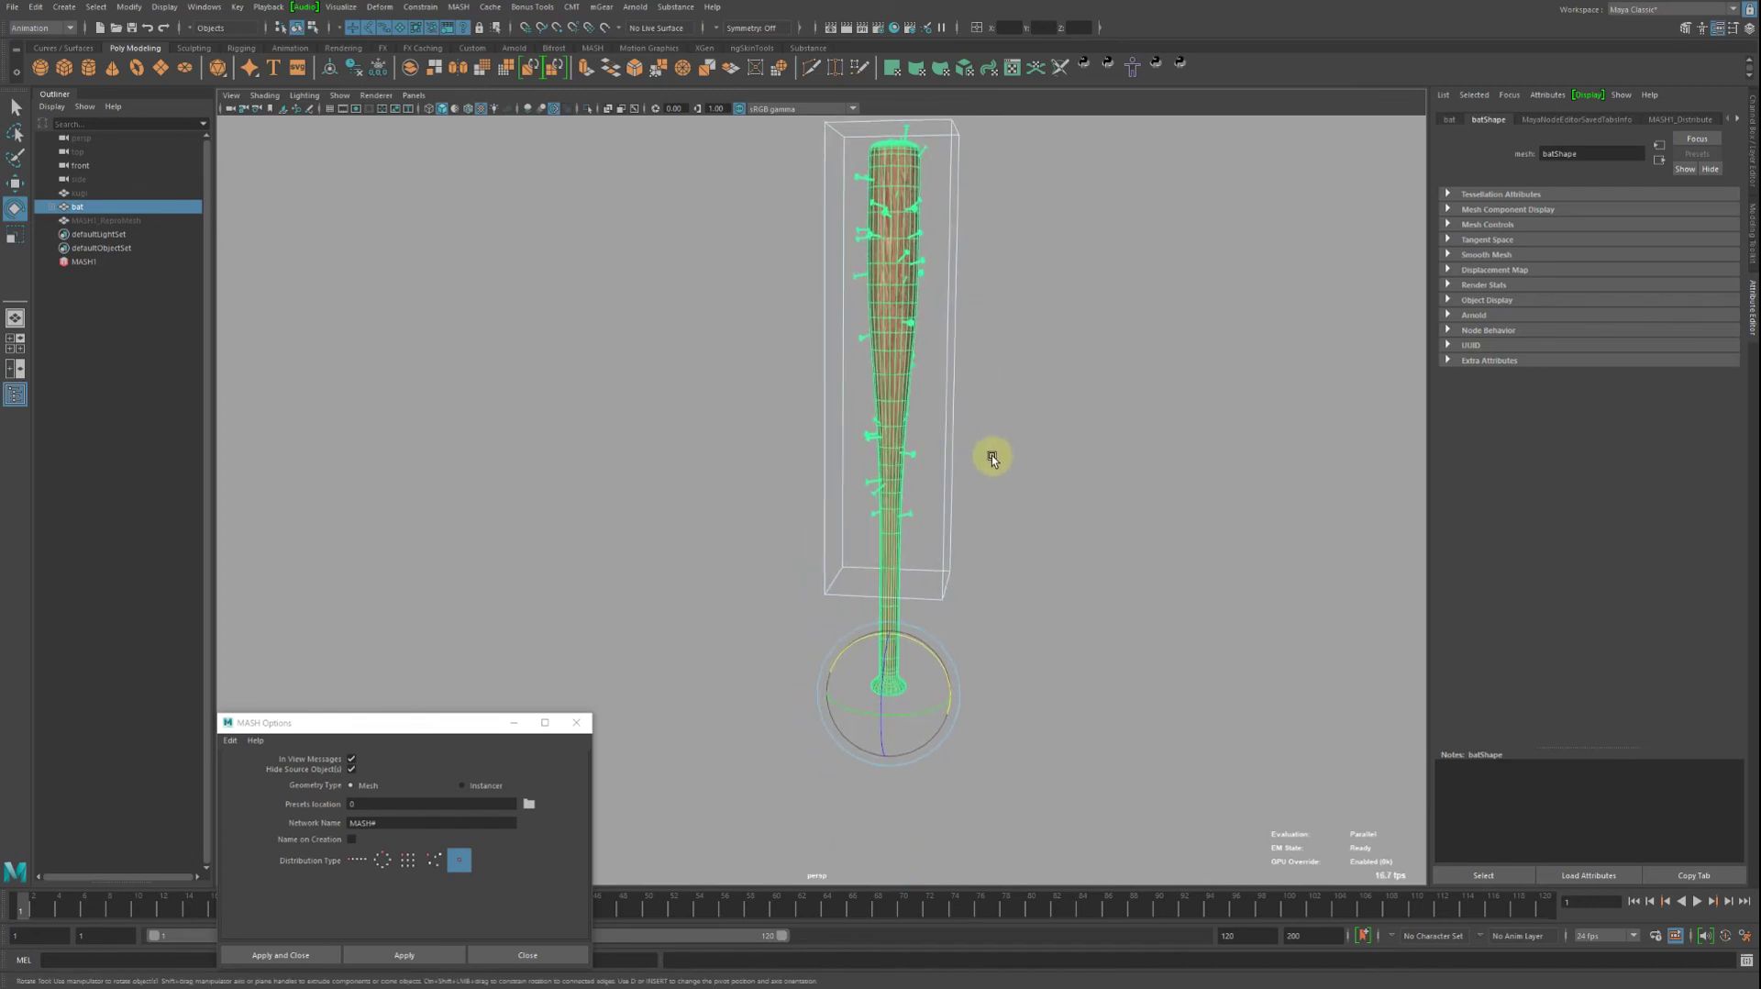
left_click(991, 541)
mouse_move(977, 552)
left_mouse_down("alt")
mouse_move(1144, 585)
mouse_move(897, 590)
left_mouse_up("alt")
right_click_drag(898, 590, 694, 420, "alt")
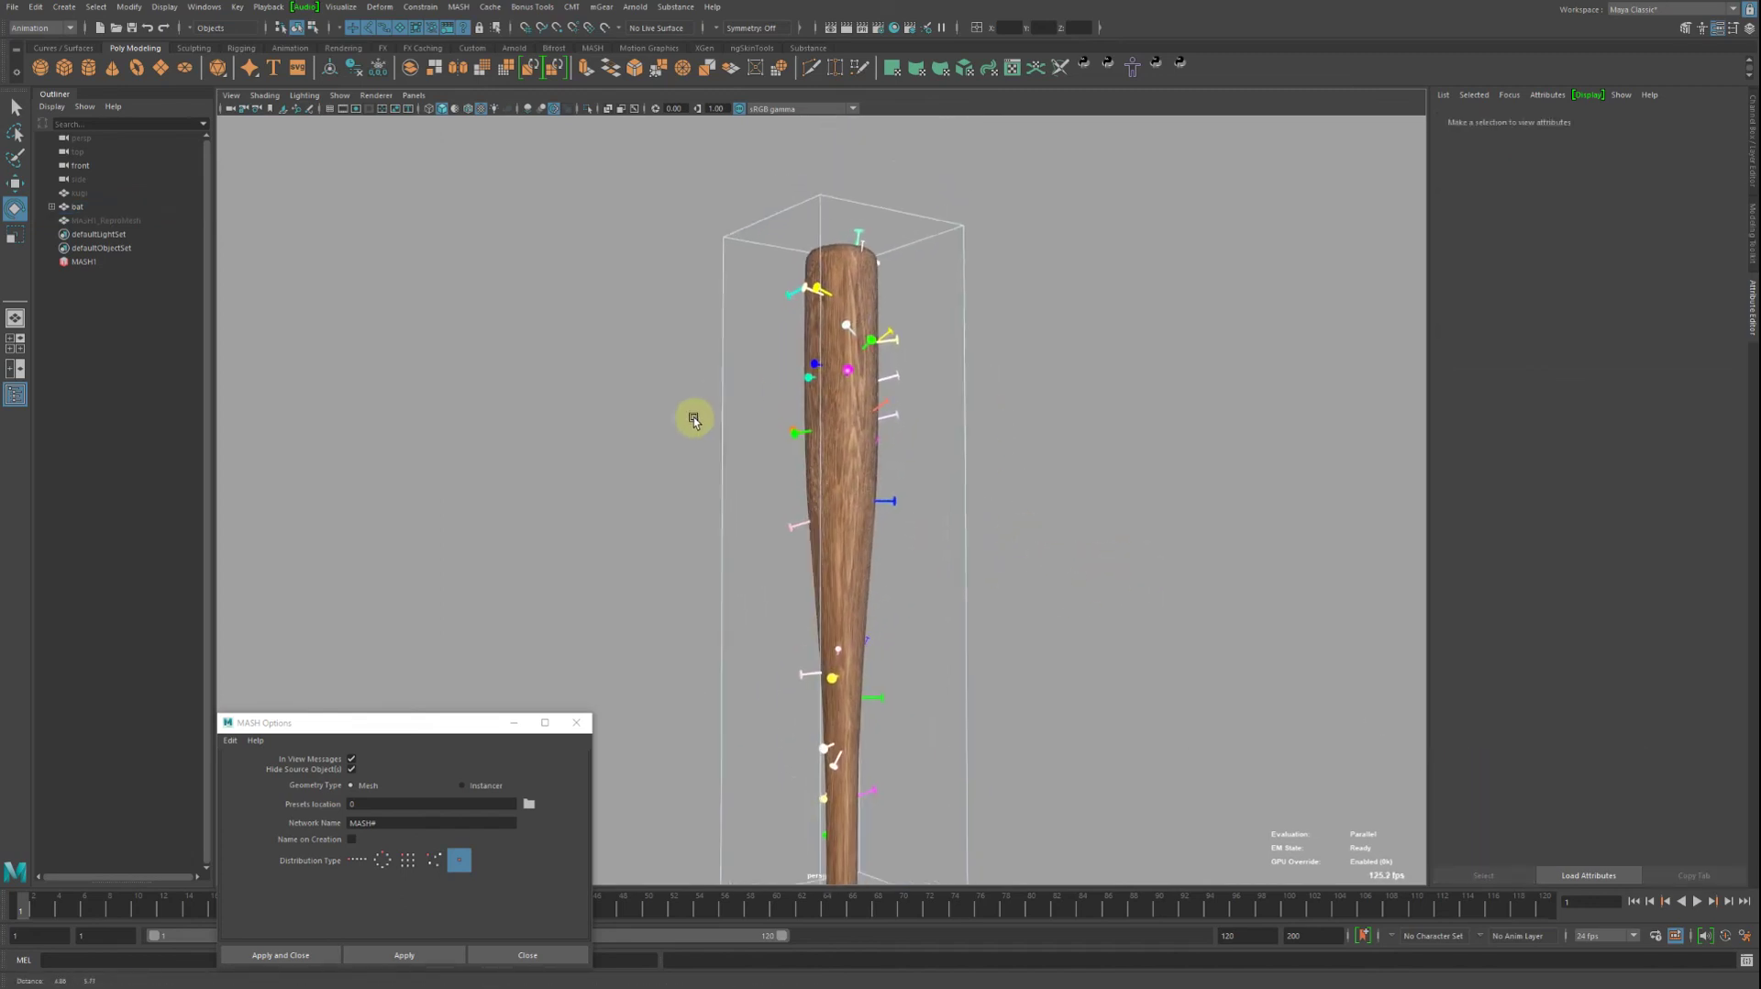
mouse_move(694, 419)
left_mouse_down("alt")
mouse_move(805, 451)
mouse_move(692, 413)
mouse_move(972, 369)
mouse_move(747, 398)
mouse_move(734, 333)
mouse_move(701, 345)
left_mouse_up("alt")
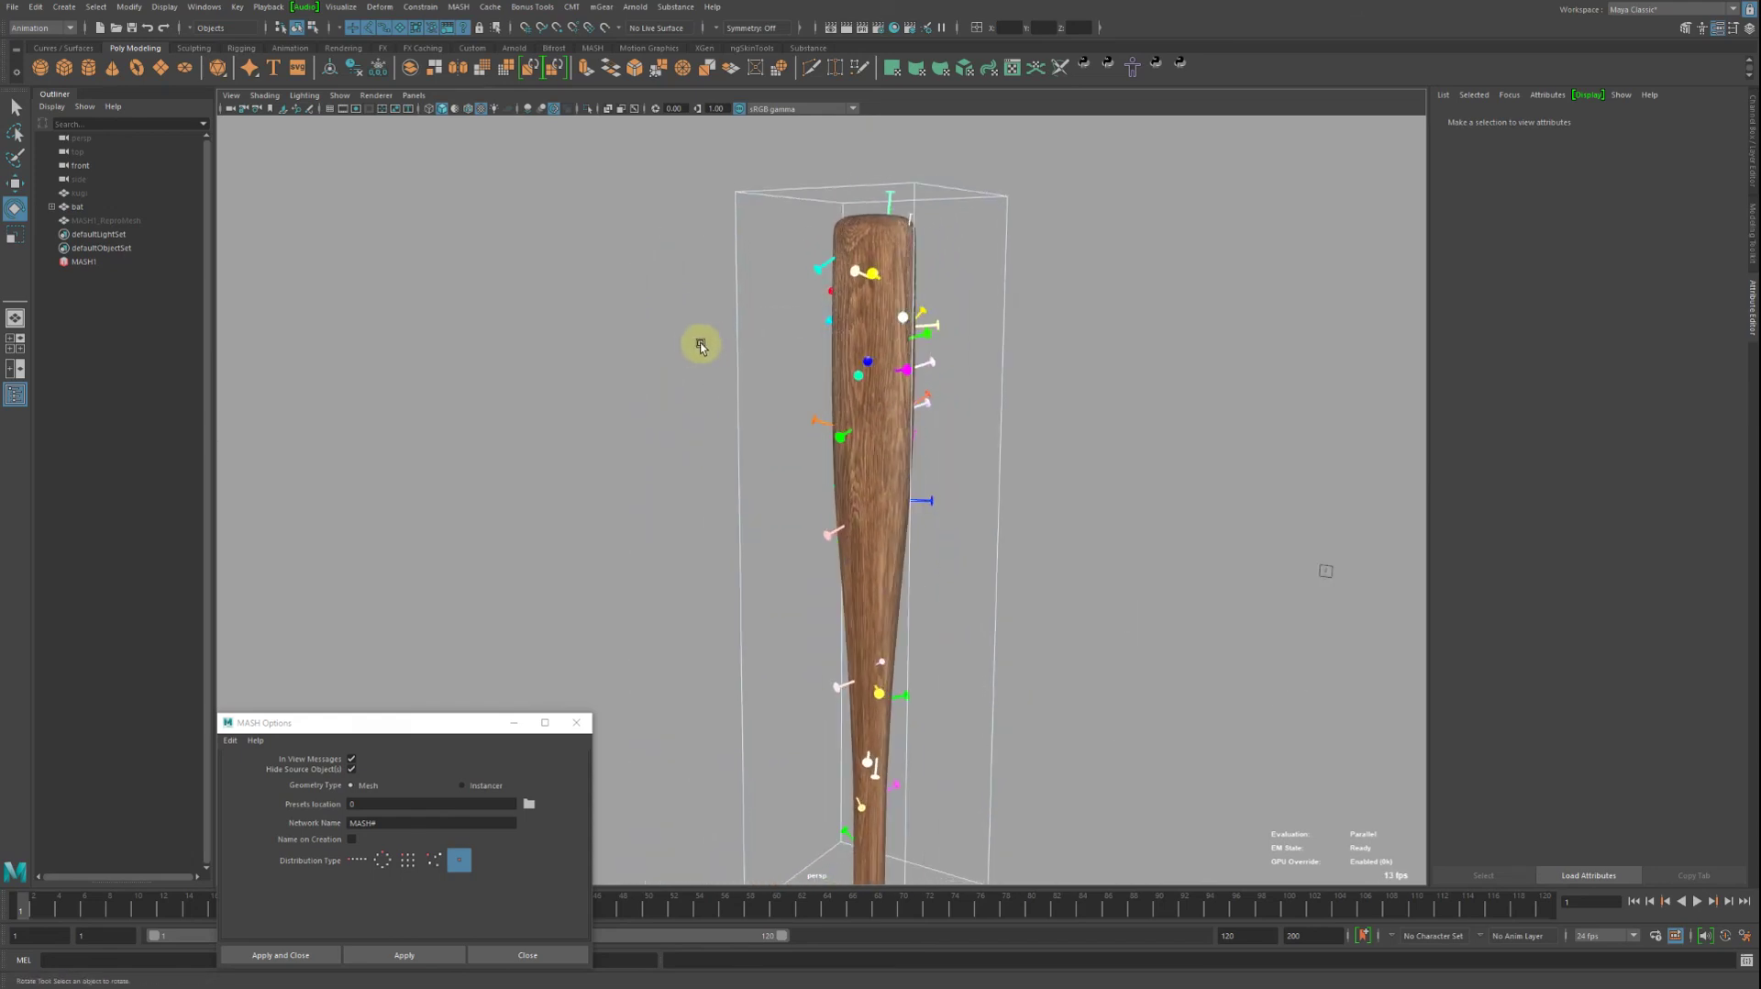
right_click_drag(701, 345, 645, 327, "alt")
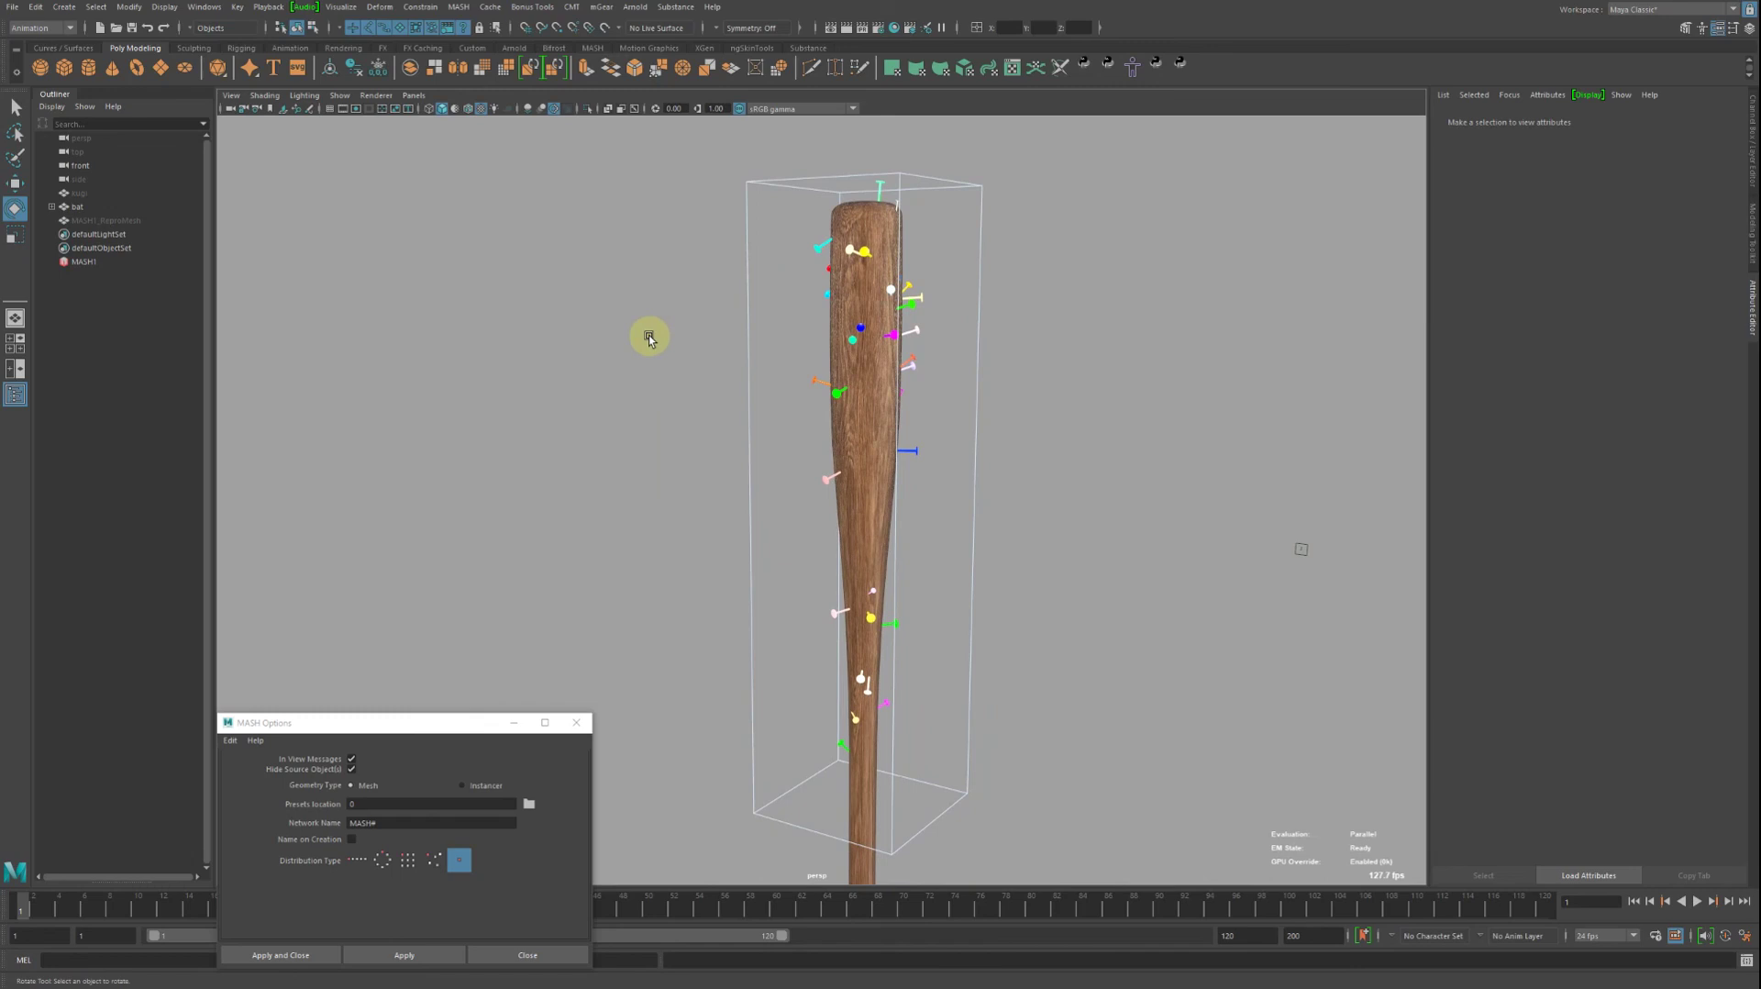